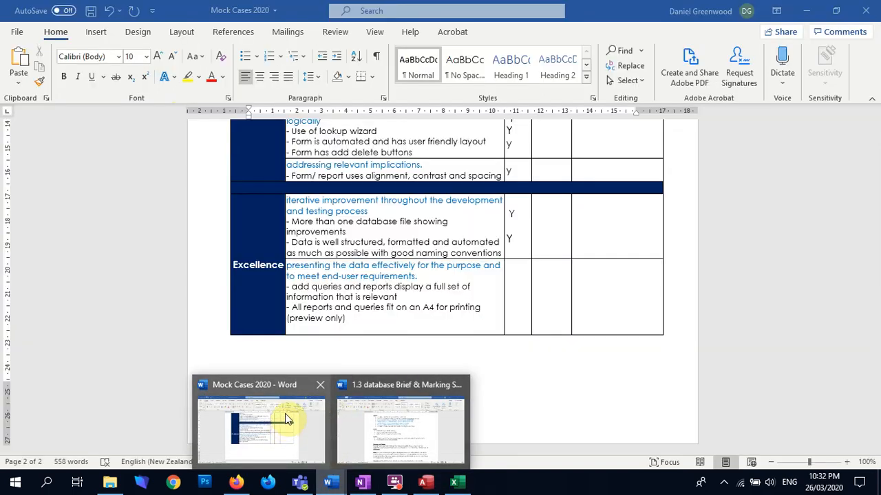
# - Read the Report requirements in the Mock Cases 2020 brief, highlighting the bullets on brand grouping, price sorting and presentation
pyautogui.click(287, 420)
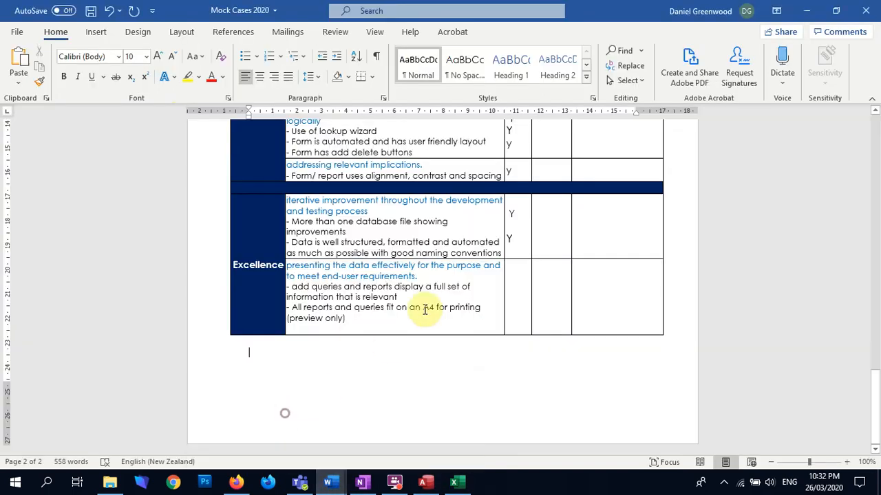
pyautogui.scroll(15, 391, 344)
pyautogui.scroll(10, 433, 344)
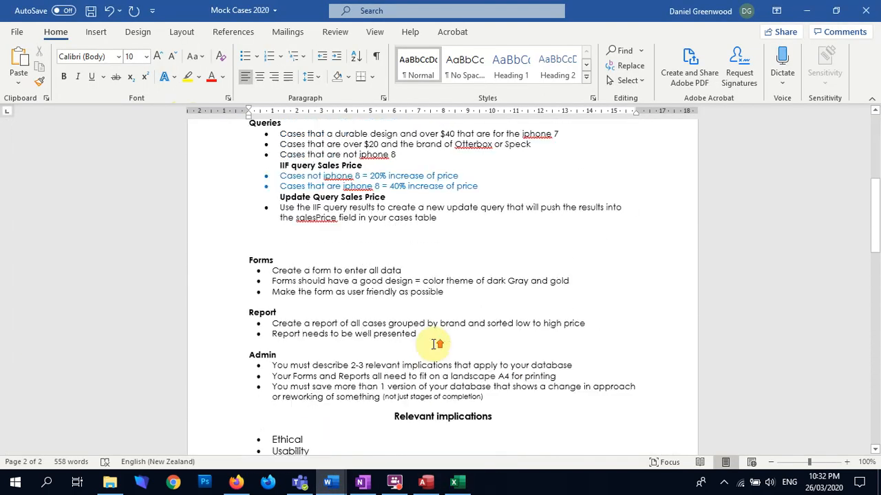
pyautogui.scroll(-5, 434, 344)
pyautogui.scroll(-5, 434, 344)
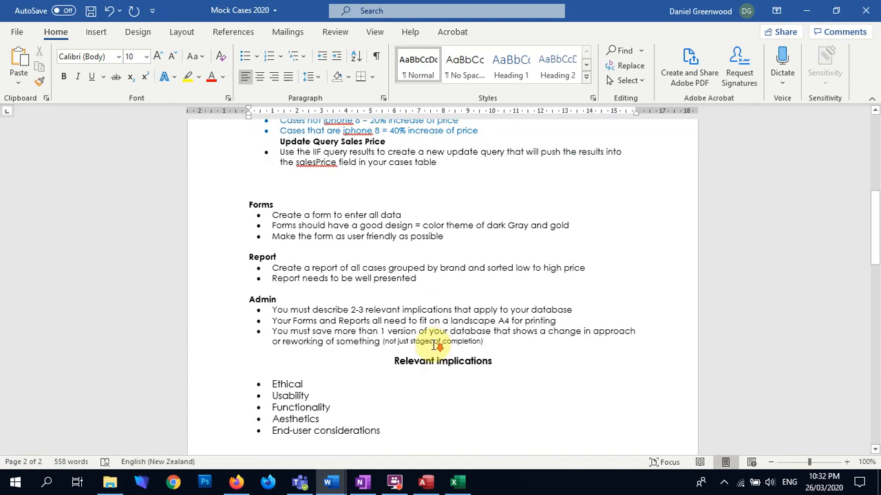
pyautogui.moveTo(272, 175); pyautogui.dragTo(585, 175)
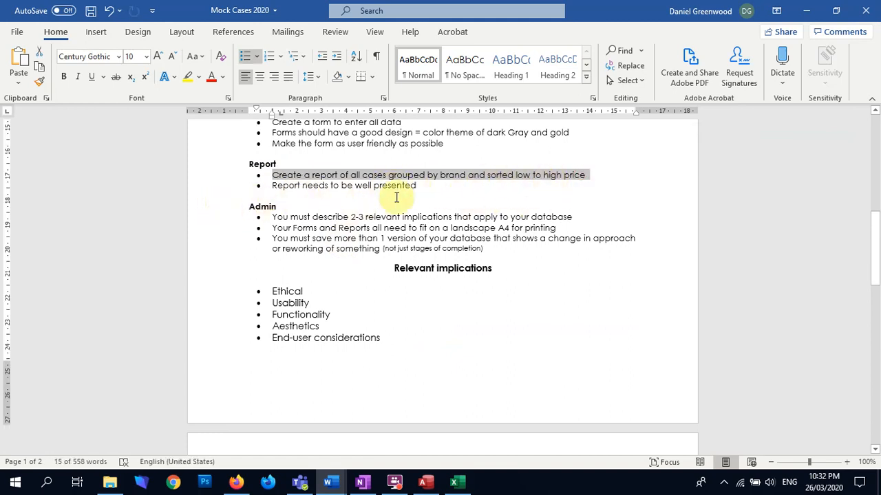
pyautogui.moveTo(422, 191); pyautogui.dragTo(261, 173)
pyautogui.click(399, 199)
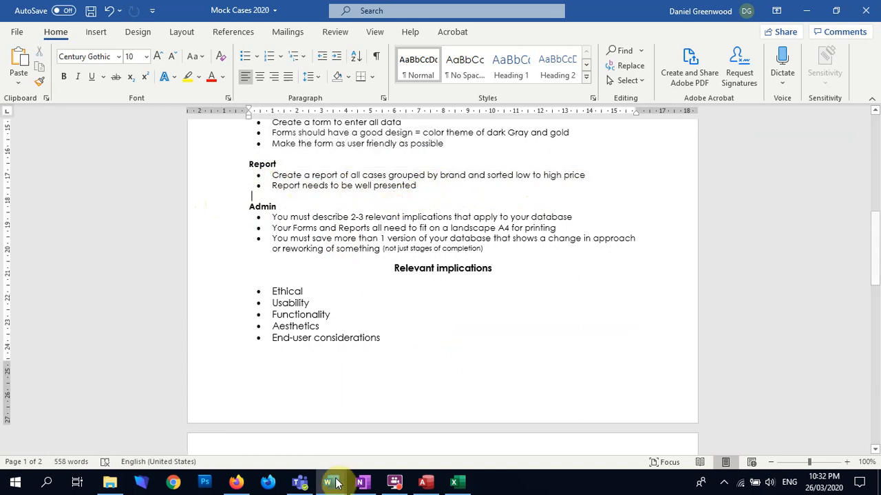
# - Switch to the 1.3 database Brief & Marking Sheet document and examine its Forms and Report requirements
pyautogui.moveTo(335, 476)
pyautogui.click(360, 429)
pyautogui.scroll(-1, 403, 322)
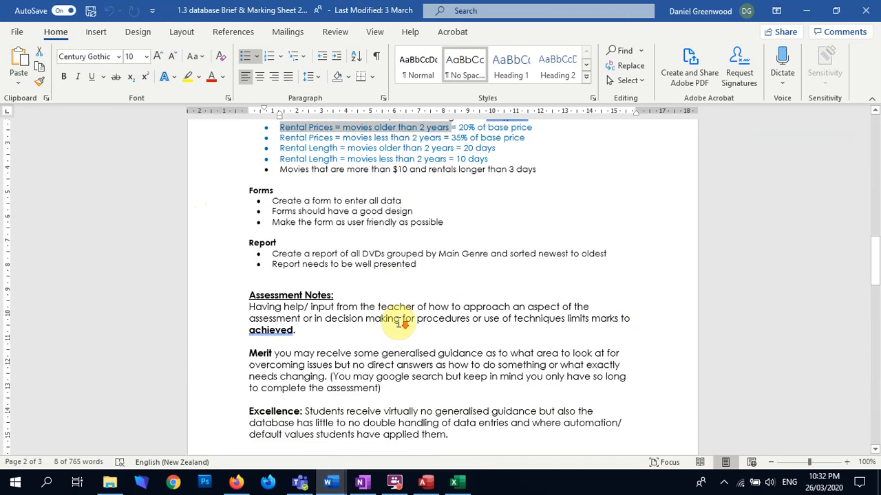
pyautogui.scroll(-1, 403, 322)
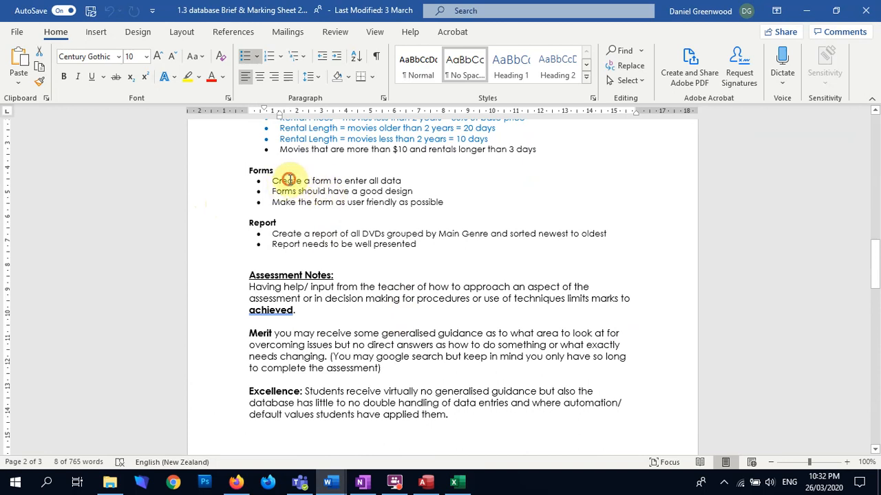
pyautogui.moveTo(293, 181); pyautogui.dragTo(389, 180)
pyautogui.click(404, 181)
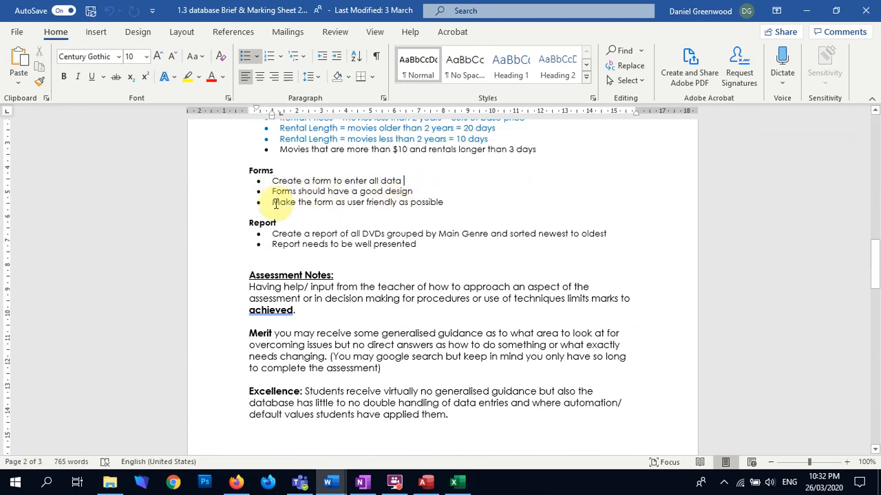
pyautogui.moveTo(265, 232); pyautogui.dragTo(593, 233)
pyautogui.moveTo(420, 244); pyautogui.dragTo(266, 228)
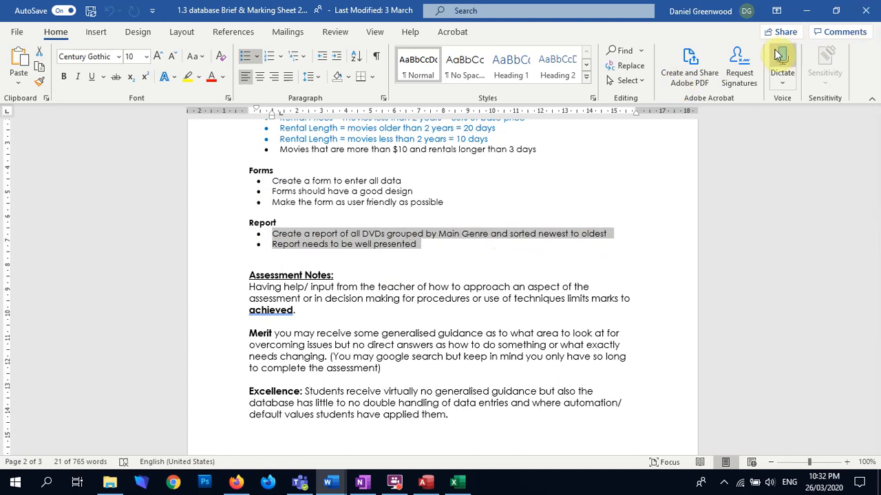
# - Switch to the Mock2 database in Access and open the cases table to examine its BrandID column
pyautogui.click(866, 15)
pyautogui.hotkey('alt', 'Tab')
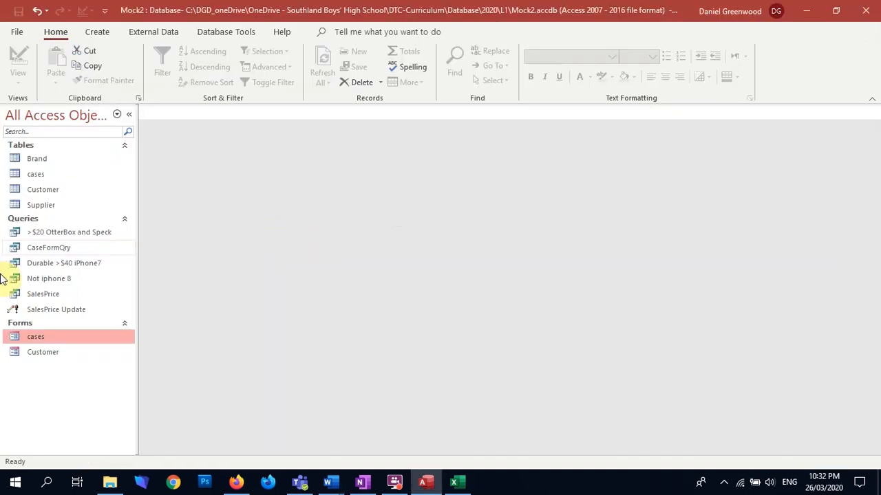
pyautogui.doubleClick(40, 174)
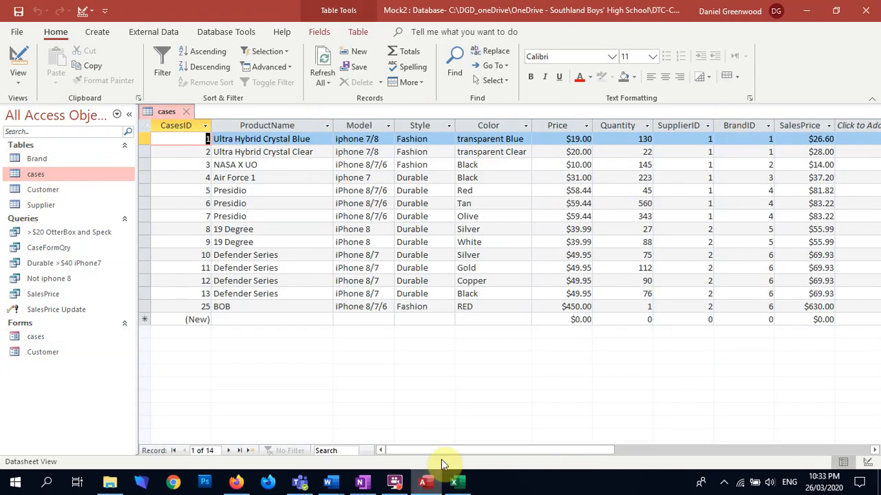
pyautogui.moveTo(456, 450); pyautogui.dragTo(531, 450)
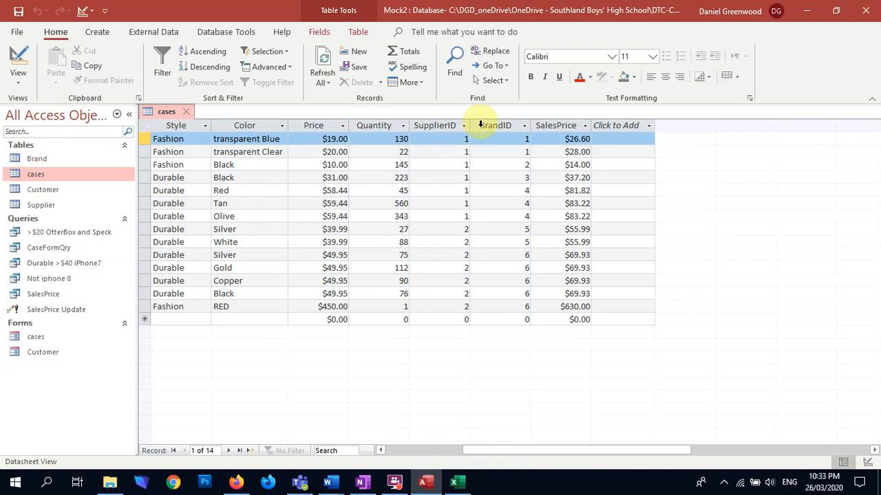
pyautogui.click(502, 125)
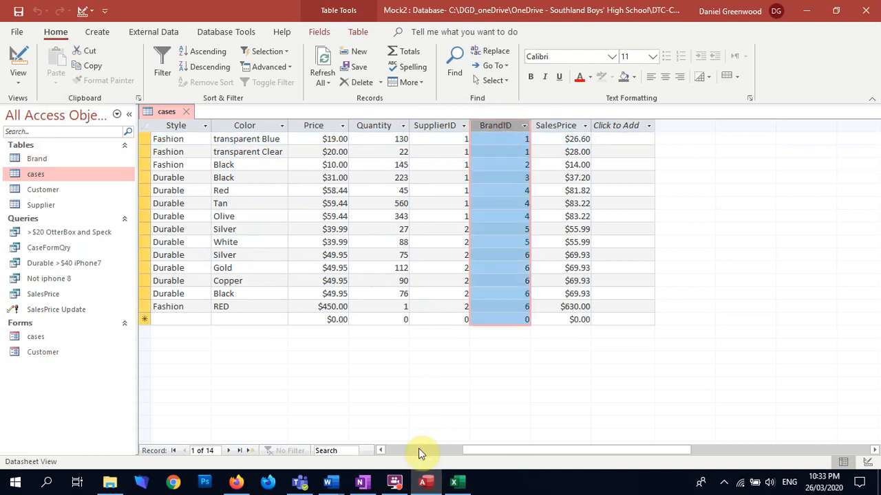
pyautogui.moveTo(508, 451); pyautogui.dragTo(431, 450)
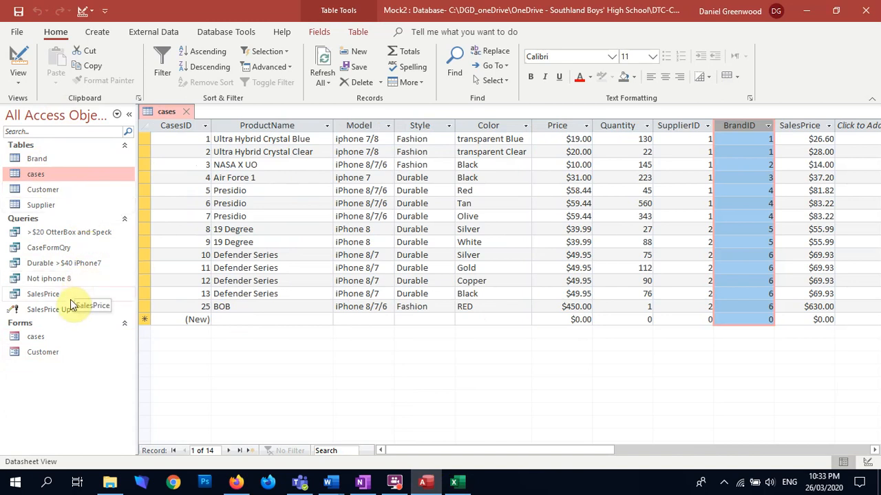
# - Create a query in Design view with the cases, Brand and Supplier tables, enlarging the cases and Supplier field lists to show all fields
pyautogui.click(99, 34)
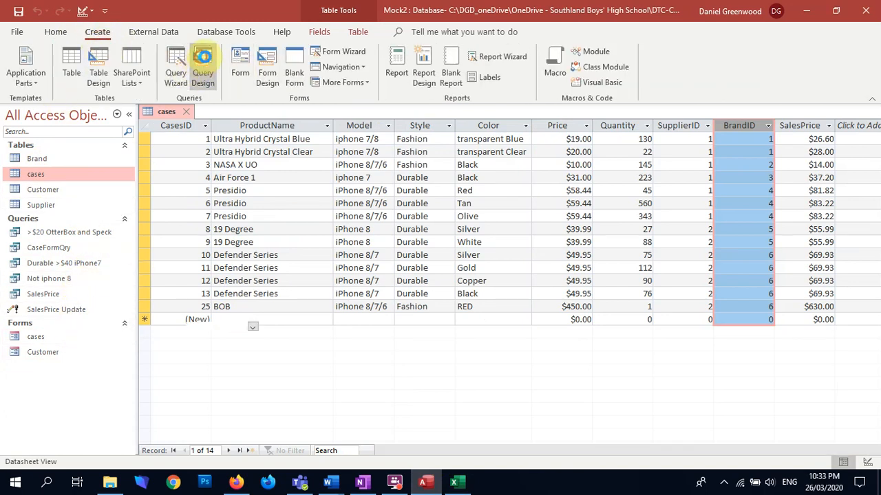
pyautogui.click(201, 65)
pyautogui.click(382, 168)
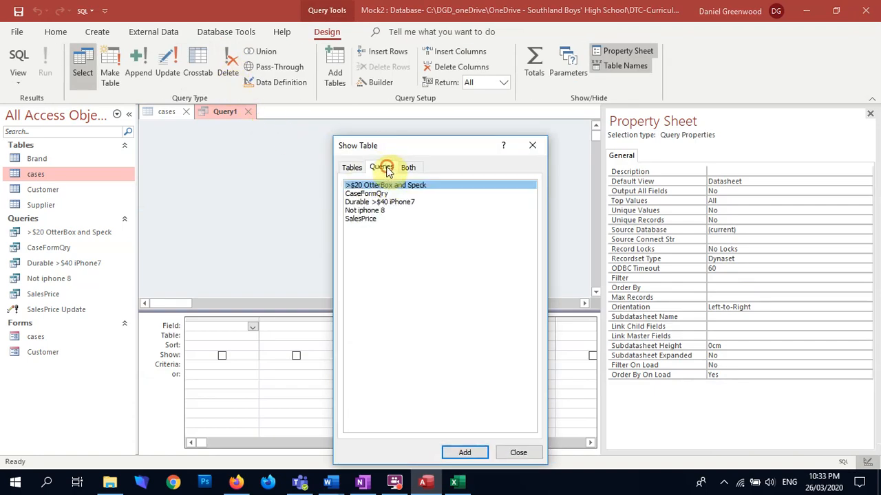
pyautogui.click(351, 168)
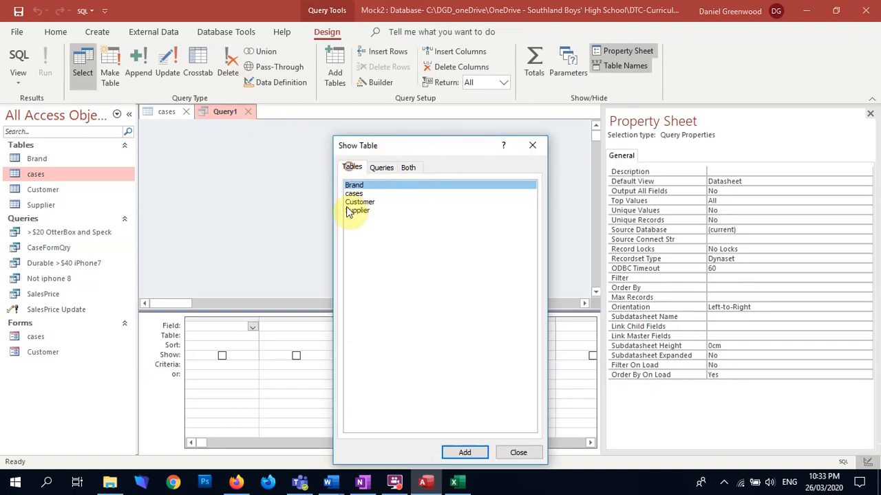
pyautogui.doubleClick(353, 194)
pyautogui.doubleClick(353, 185)
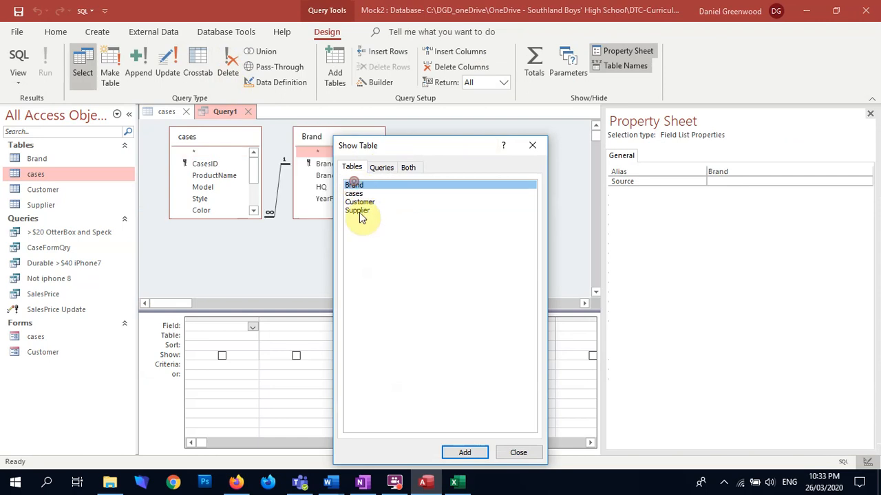
pyautogui.doubleClick(355, 210)
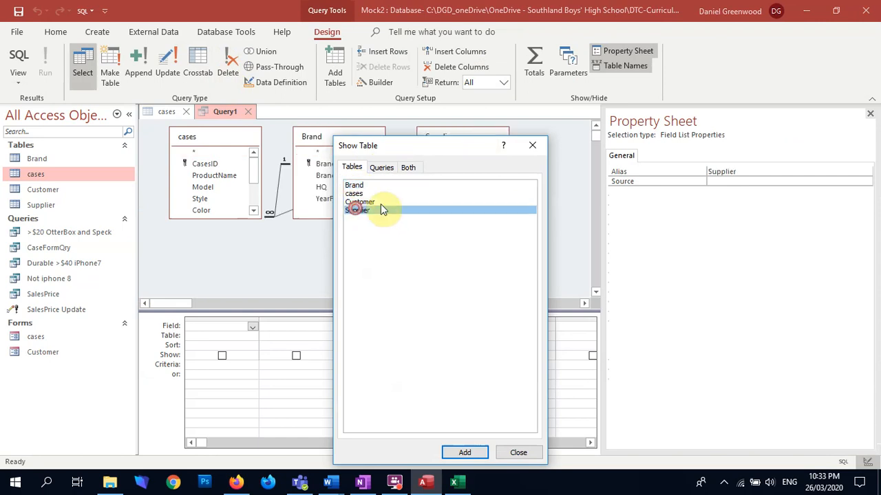
pyautogui.click(534, 148)
pyautogui.moveTo(226, 219); pyautogui.dragTo(216, 294)
pyautogui.moveTo(448, 220); pyautogui.dragTo(452, 245)
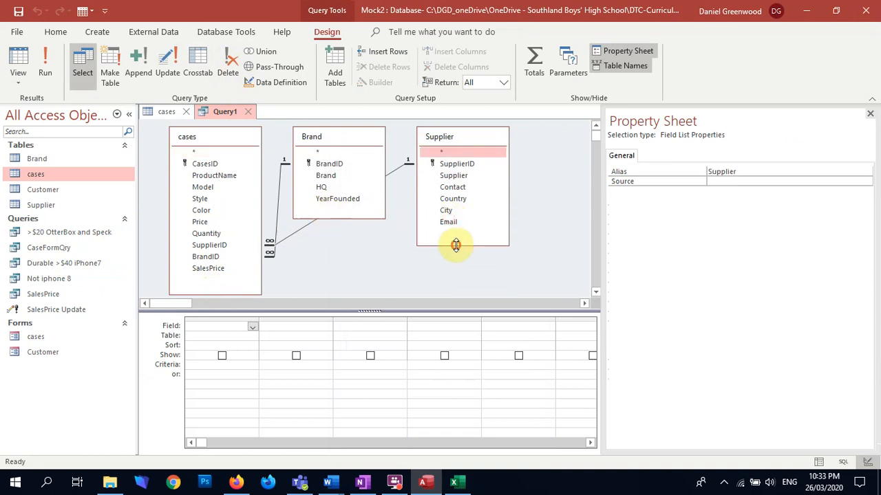
# - Add ProductName, Model, Style, Color, Price, SalesPrice and Quantity from cases, plus Brand and Supplier from their tables, to the query
pyautogui.click(209, 165)
pyautogui.click(206, 176)
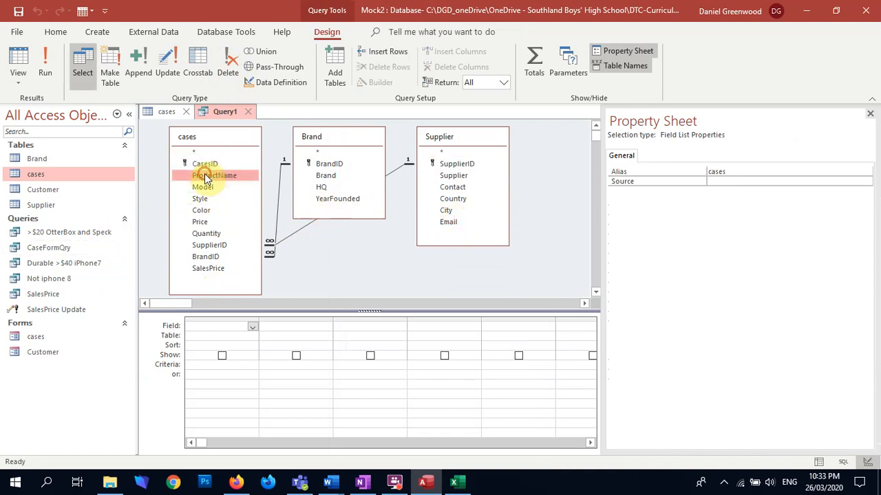
pyautogui.doubleClick(206, 177)
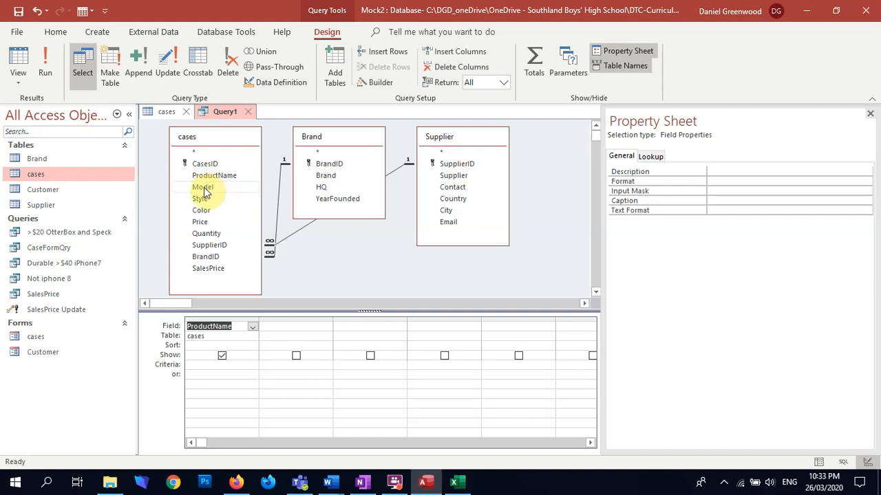
pyautogui.doubleClick(202, 187)
pyautogui.doubleClick(201, 199)
pyautogui.doubleClick(202, 211)
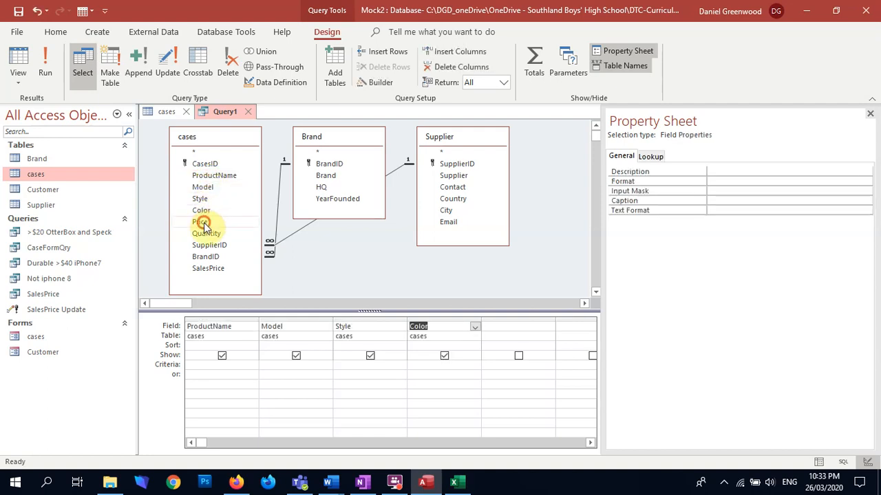
pyautogui.doubleClick(201, 223)
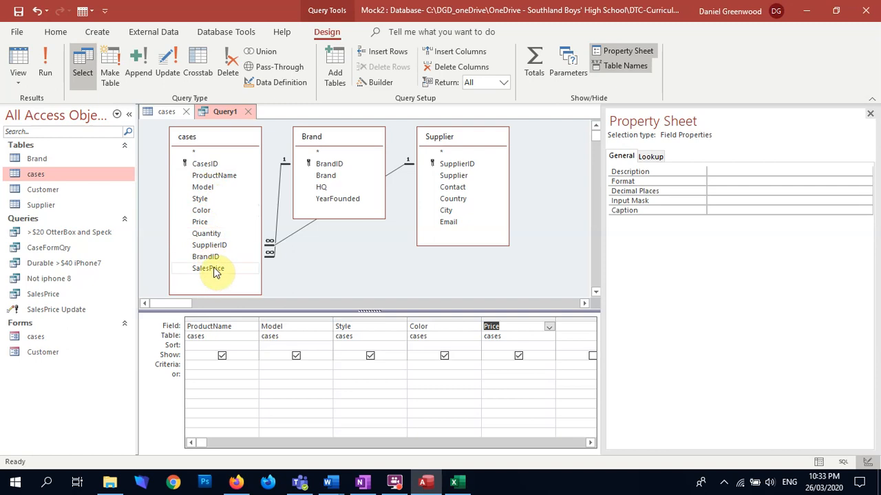
pyautogui.doubleClick(209, 269)
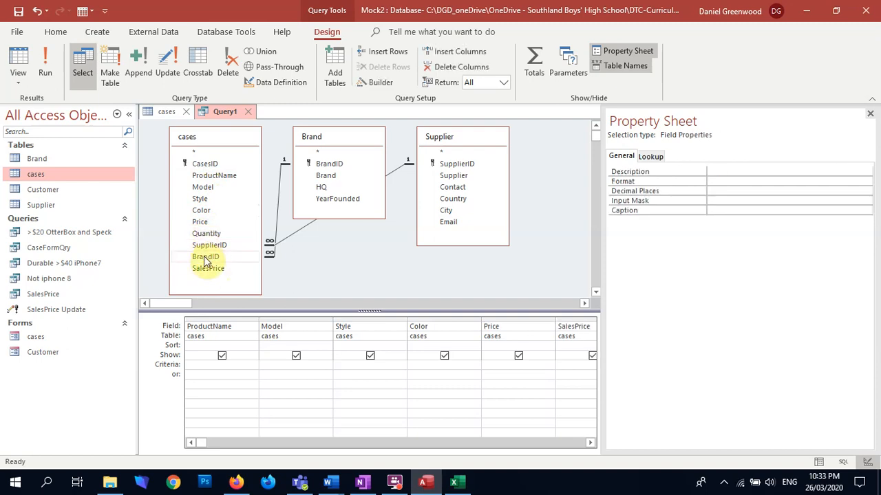
pyautogui.click(326, 176)
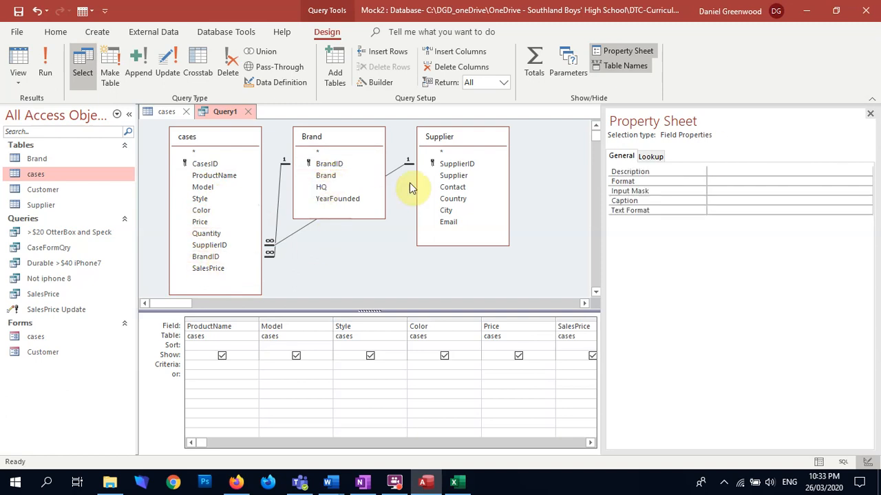
pyautogui.click(448, 177)
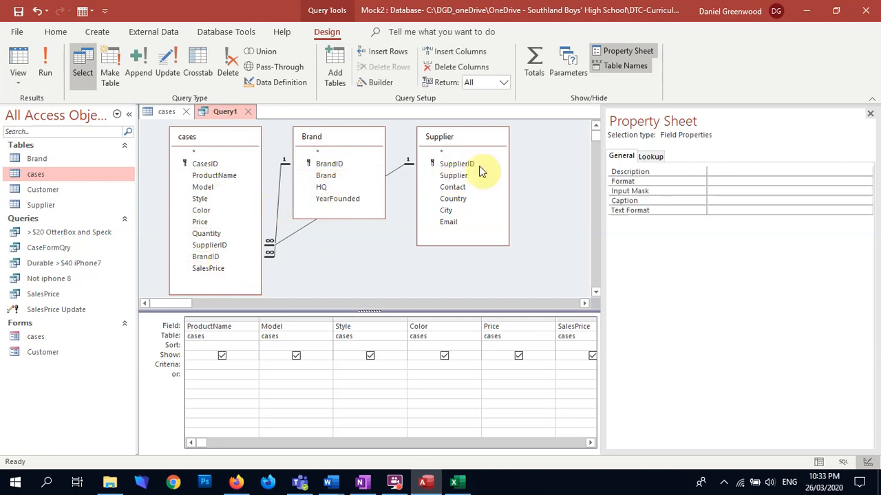
# - Run the query, fit the Supplier column to its contents, and save the query as ReportQry
pyautogui.click(45, 69)
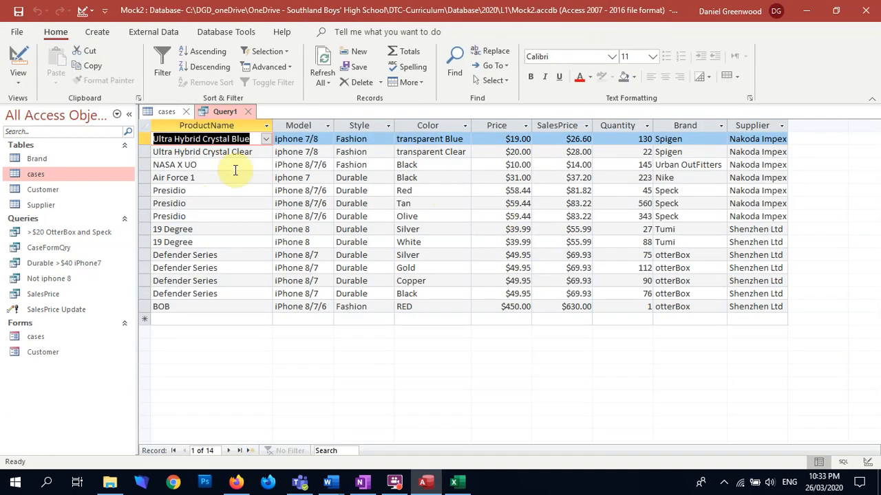
pyautogui.doubleClick(790, 126)
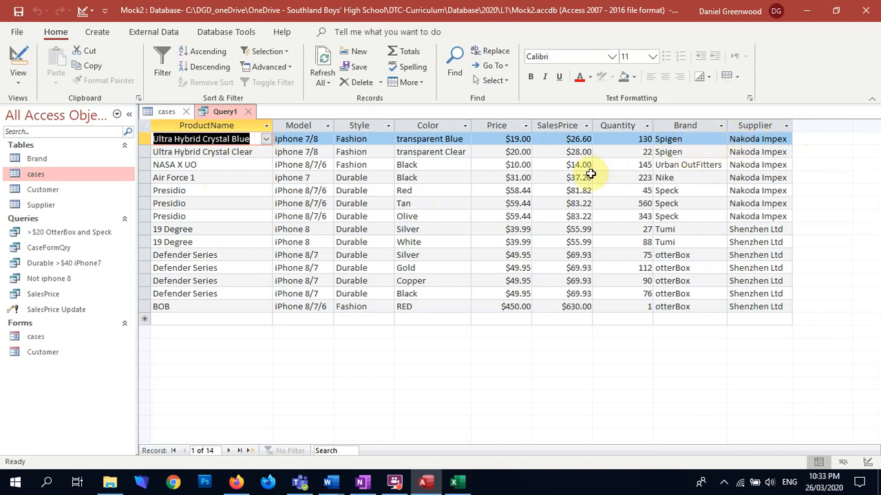
pyautogui.click(248, 112)
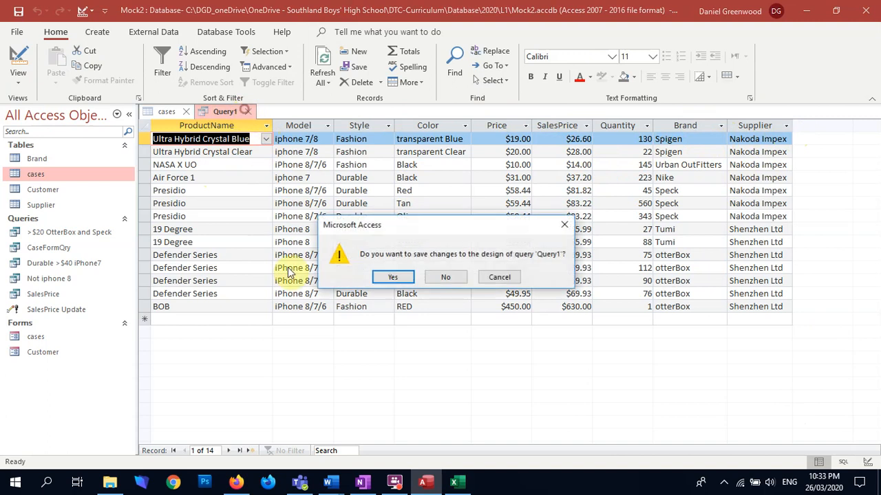
pyautogui.click(392, 277)
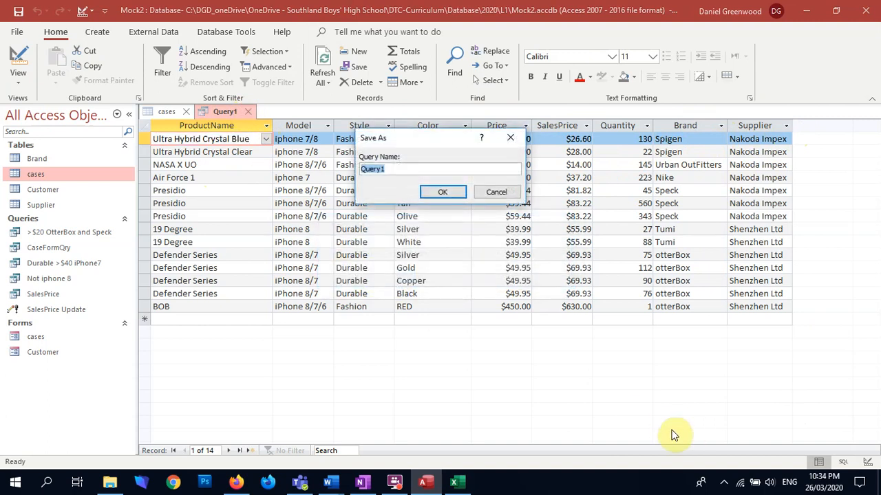
pyautogui.write('ReportQry')
pyautogui.press('Return')
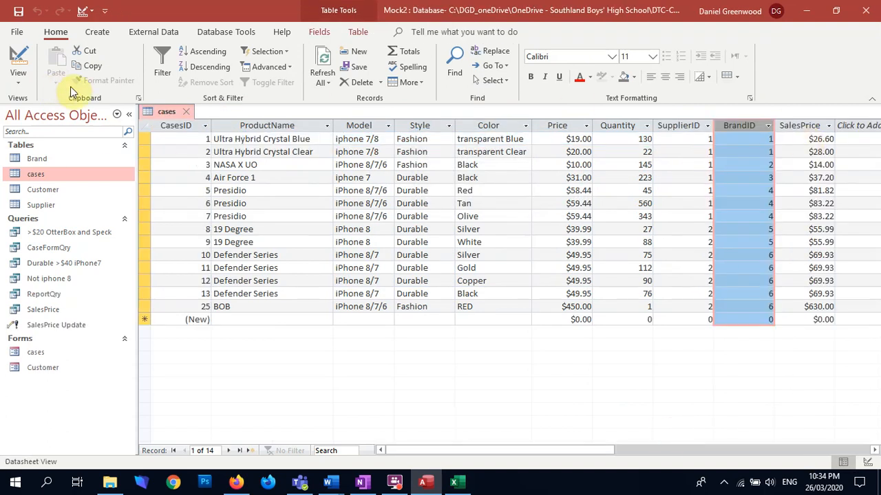
# - Close the cases table and start a Report Wizard report using all fields from the ReportQry query
pyautogui.click(185, 111)
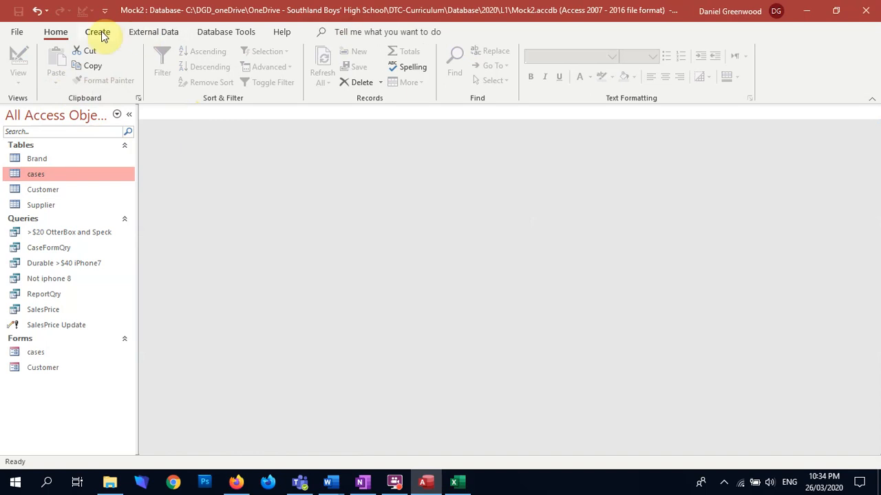
pyautogui.click(100, 32)
pyautogui.click(496, 56)
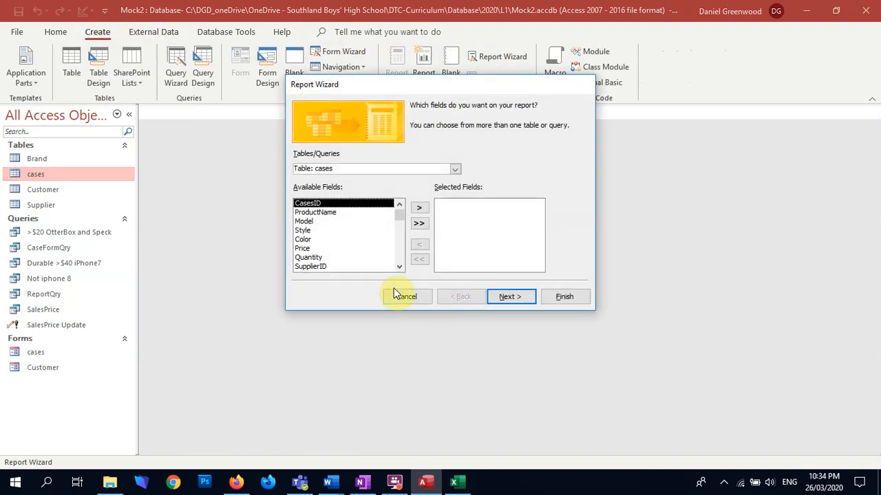
pyautogui.click(455, 169)
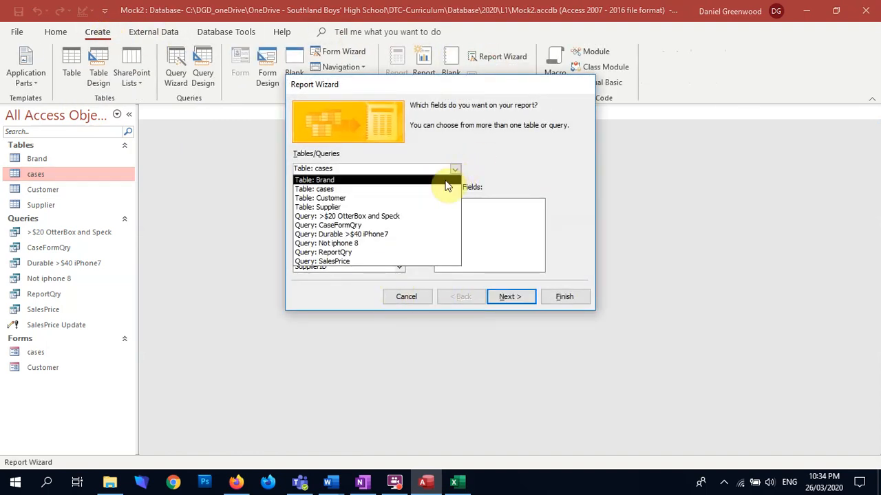
pyautogui.click(415, 252)
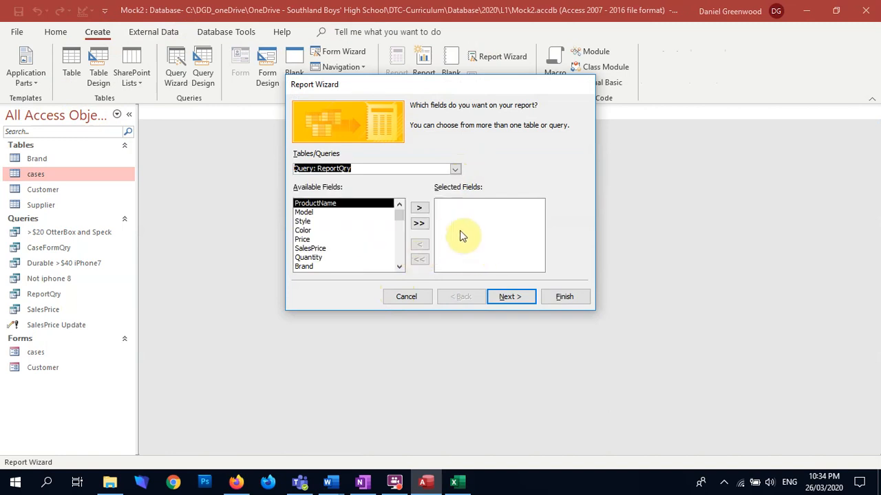
pyautogui.click(421, 222)
pyautogui.click(510, 296)
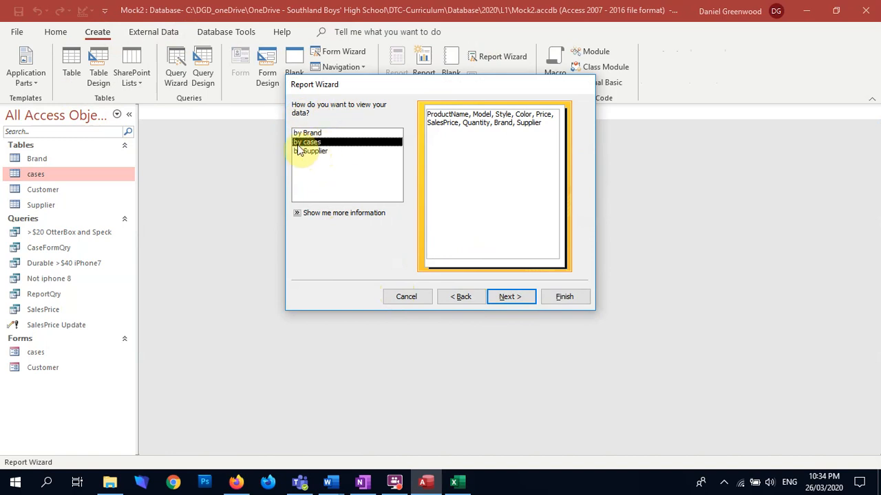
# - Keep the data viewed by cases and add Brand as the report's grouping level
pyautogui.click(512, 302)
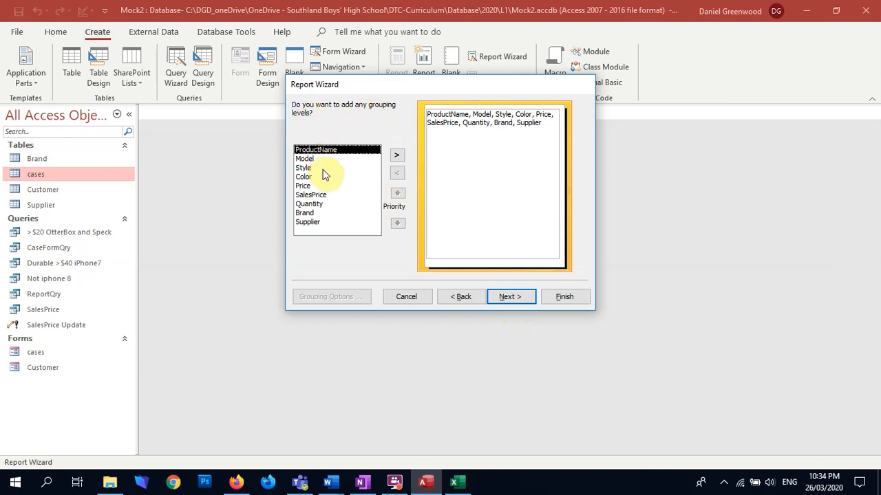
pyautogui.click(320, 212)
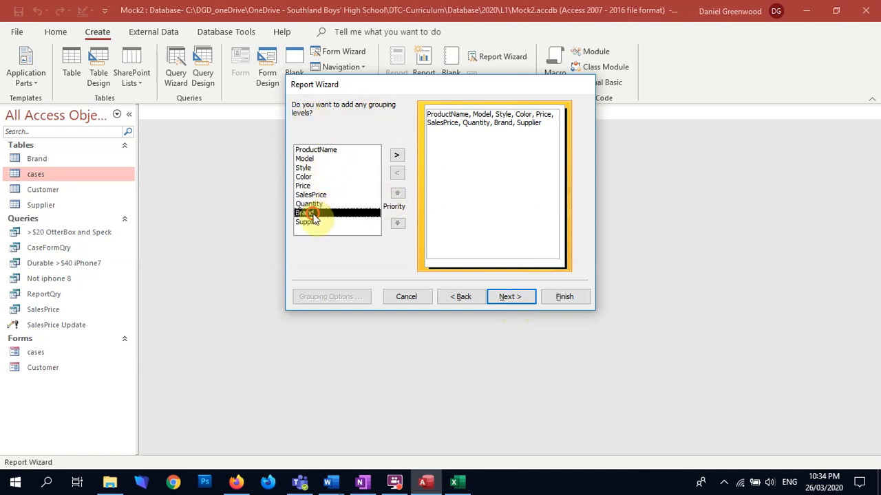
pyautogui.click(397, 156)
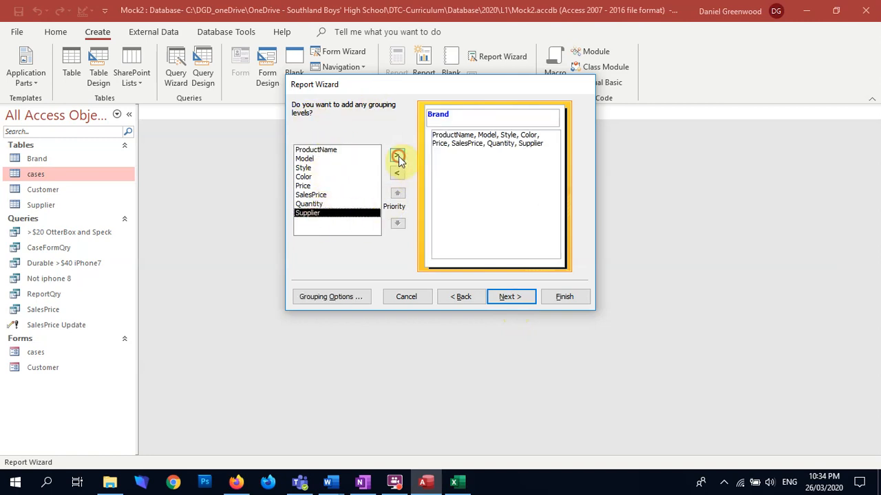
pyautogui.click(510, 300)
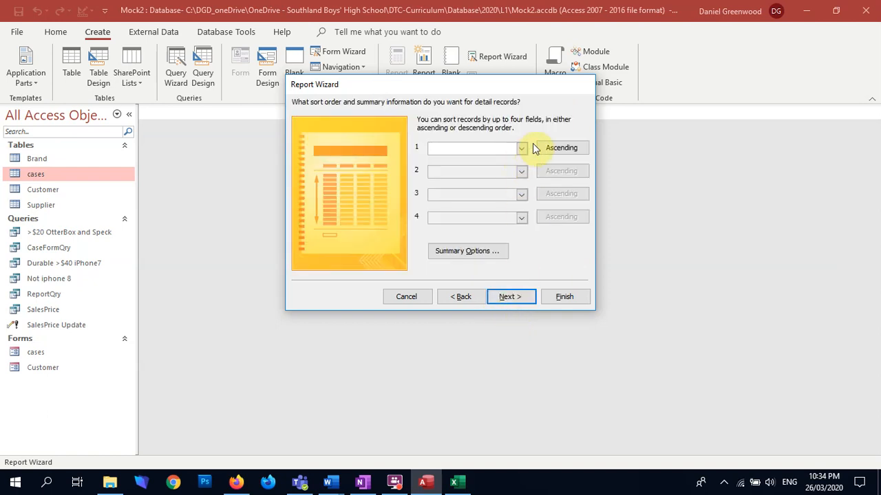
# - Check the report requirements in the Word brief, return to Access and sort the records by SalesPrice in ascending order
pyautogui.hotkey('alt', 'Tab')
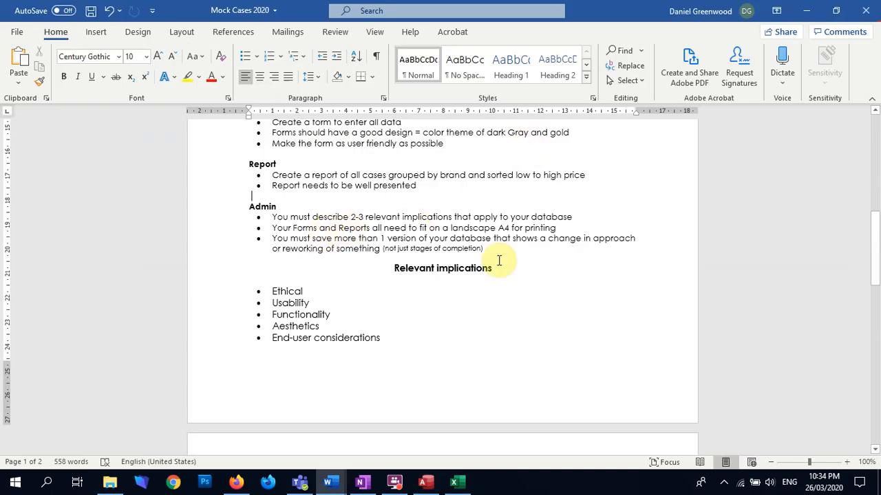
pyautogui.scroll(1, 500, 261)
pyautogui.scroll(3, 500, 261)
pyautogui.scroll(-1, 503, 260)
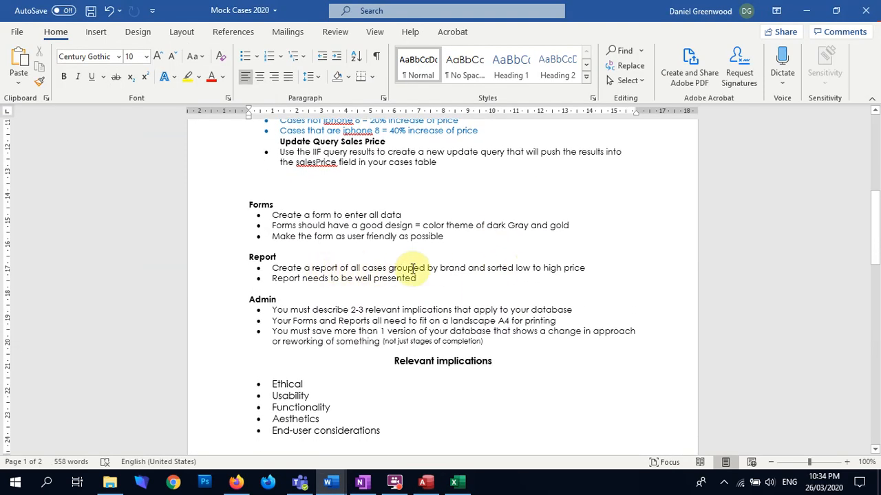
pyautogui.hotkey('alt', 'Tab')
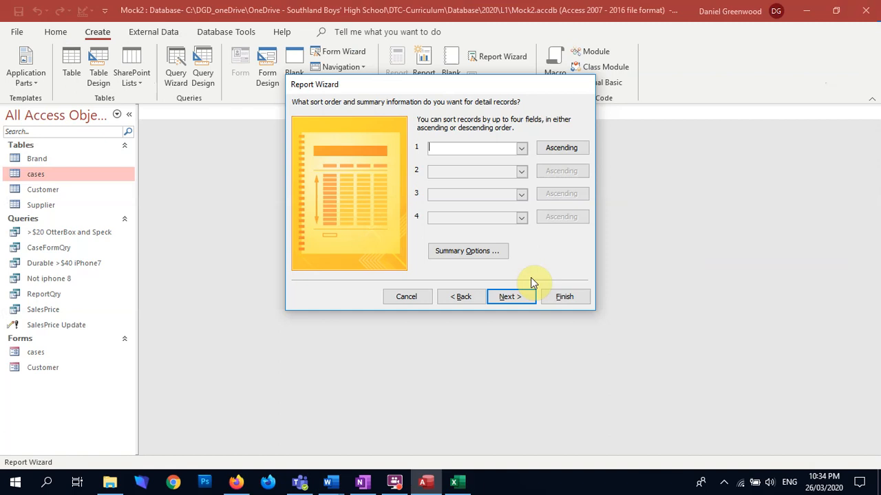
pyautogui.click(520, 149)
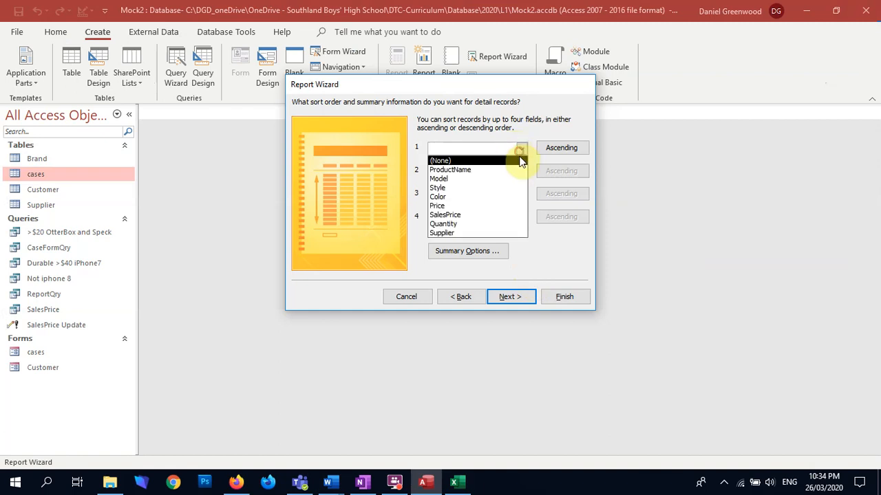
pyautogui.click(513, 215)
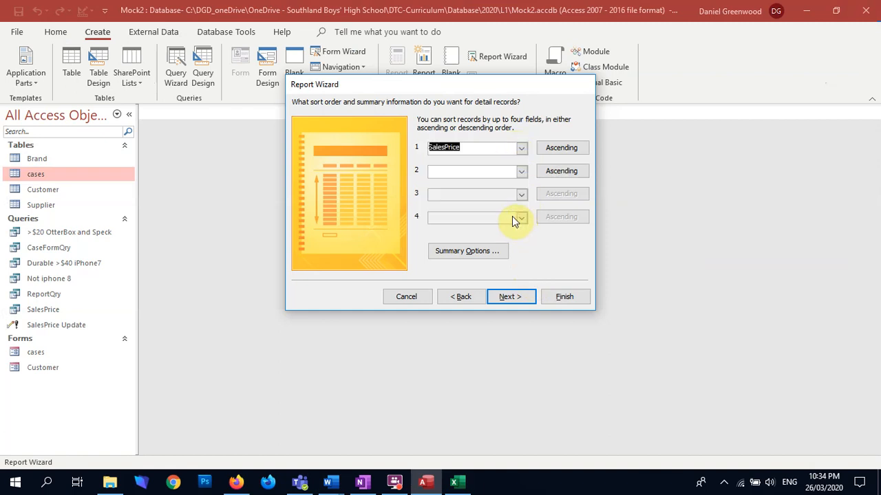
# - Include Sum values for Price and SalesPrice, and finish the wizard with the stepped portrait layout and the title cases
pyautogui.click(468, 252)
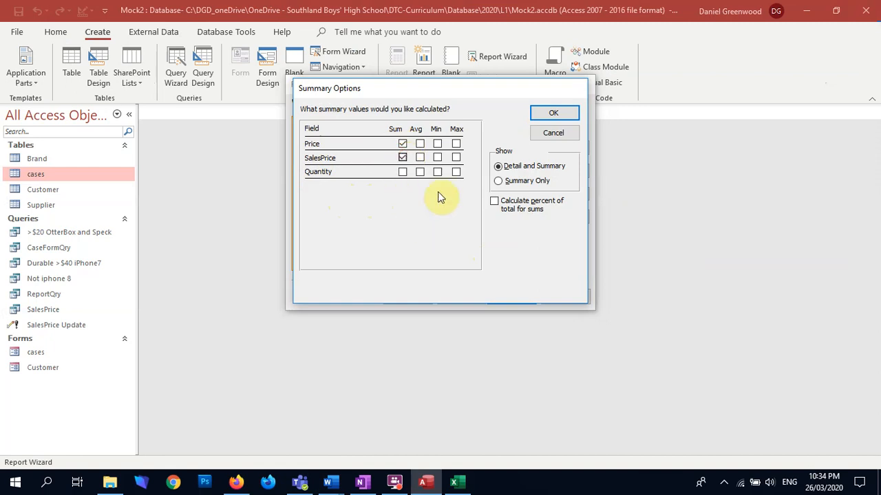
pyautogui.click(559, 115)
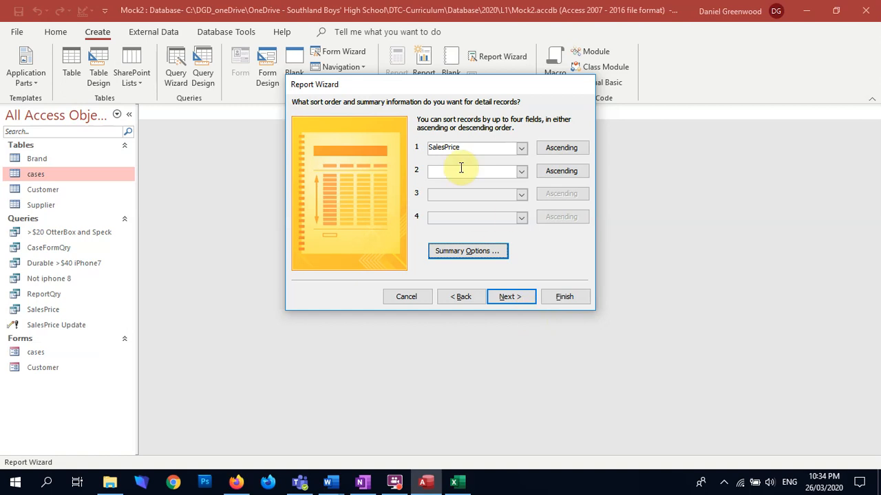
pyautogui.click(514, 300)
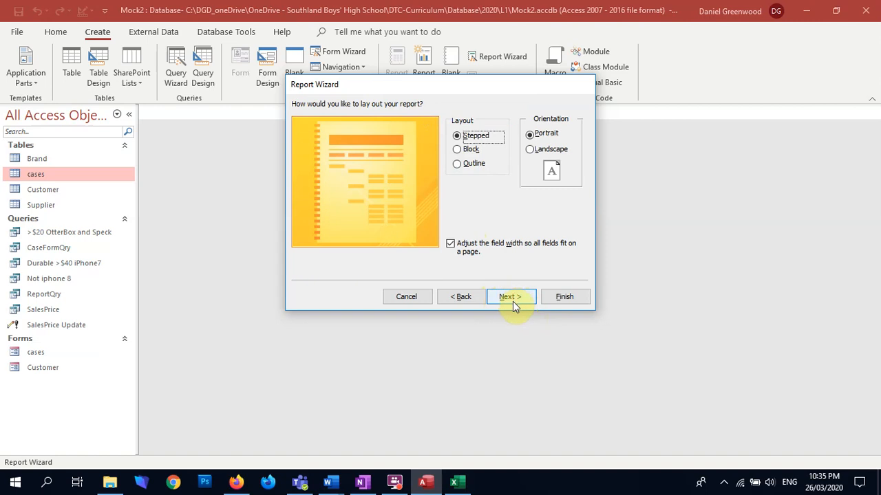
pyautogui.click(517, 298)
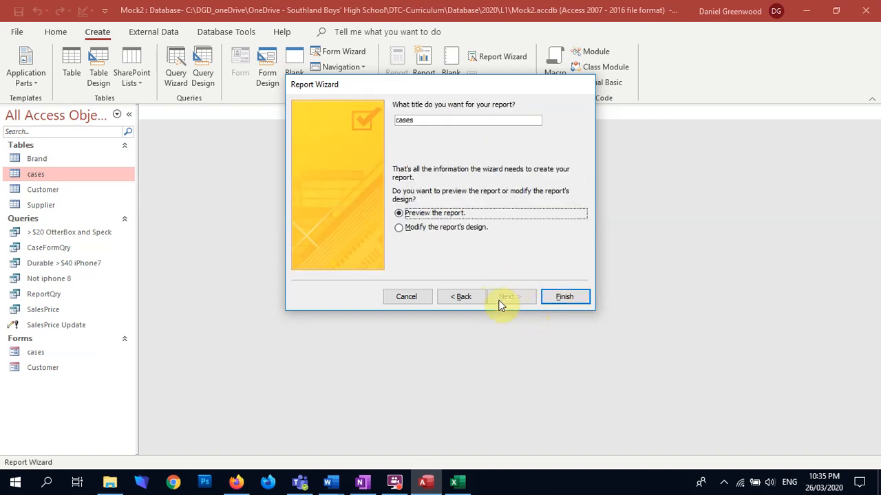
pyautogui.click(567, 299)
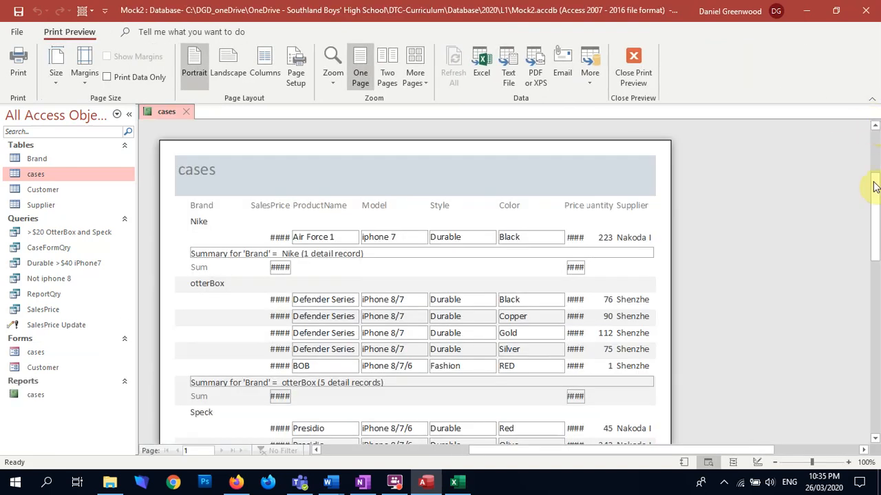
# - Examine the cases report in print preview, close the preview and show the report in Report view
pyautogui.moveTo(876, 213); pyautogui.dragTo(876, 232)
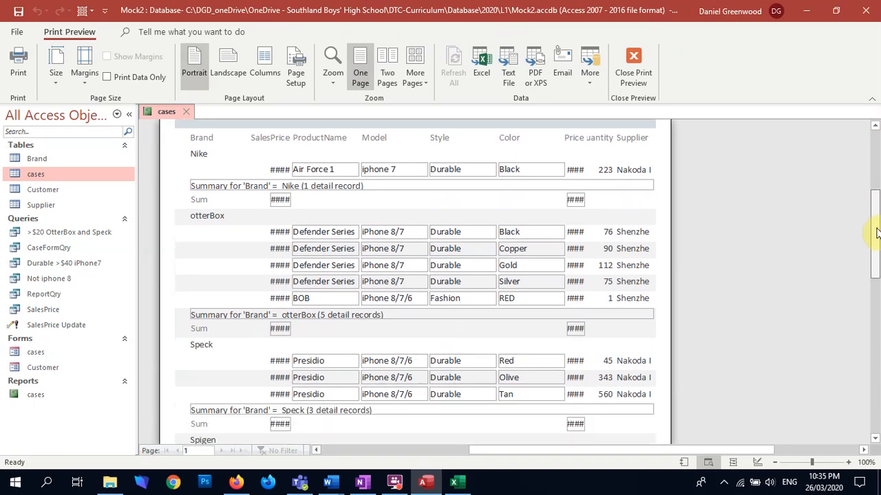
pyautogui.click(633, 68)
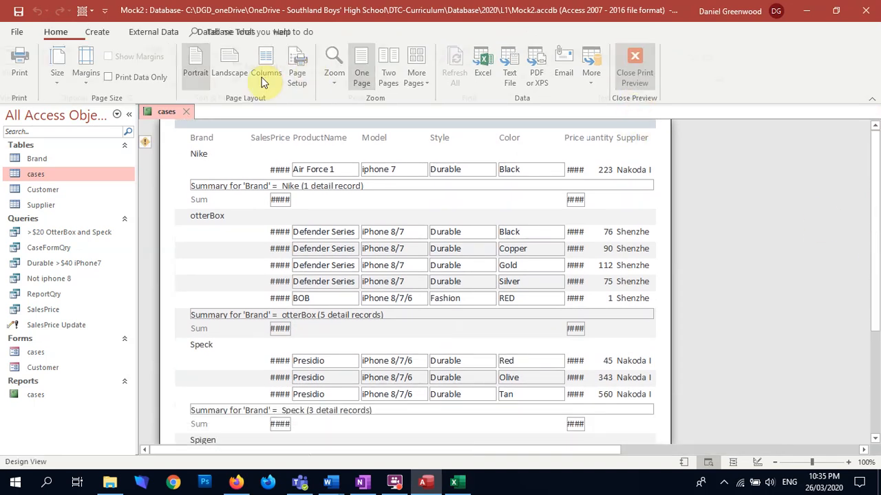
pyautogui.click(18, 65)
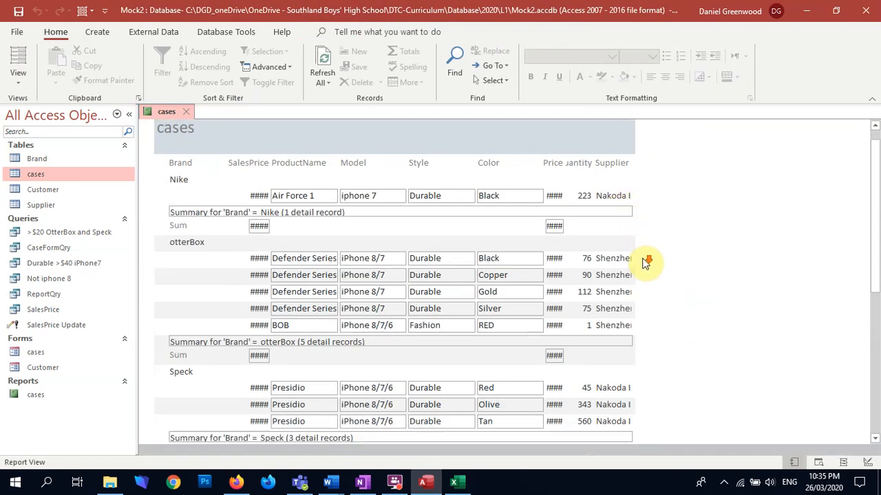
pyautogui.scroll(1, 647, 262)
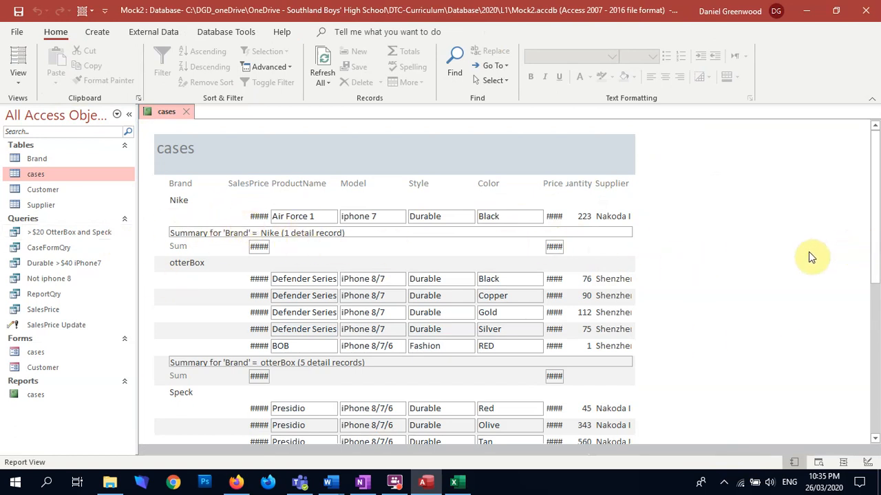
# - Switch to the Mock2 Assessment Documentation page in OneNote and insert a blank list line below "Initial report (rough)"
pyautogui.hotkey('alt', 'Tab')
pyautogui.hotkey('alt', 'Tab')
pyautogui.hotkey('alt', 'Tab')
pyautogui.hotkey('alt', 'Tab')
pyautogui.hotkey('alt', 'Tab')
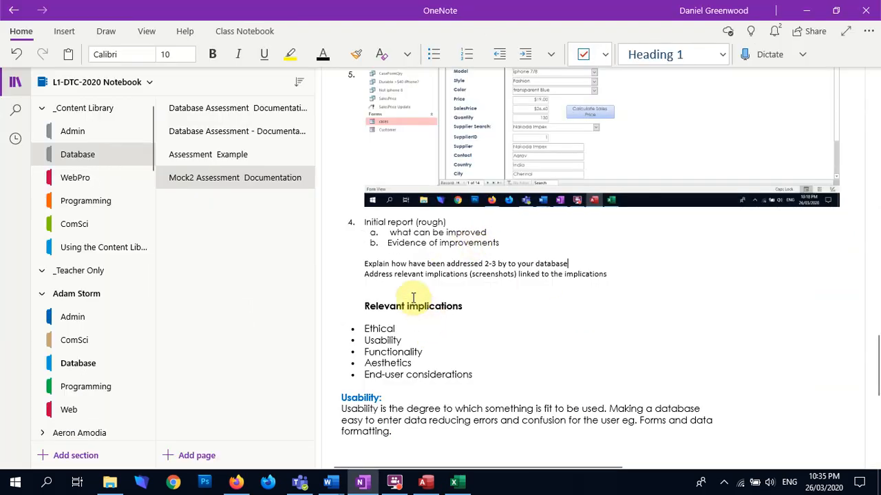
pyautogui.click(498, 229)
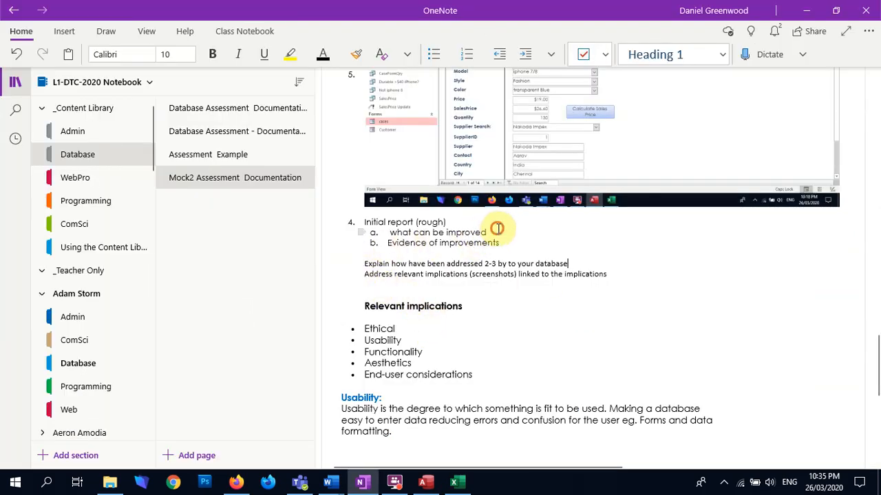
pyautogui.moveTo(468, 216); pyautogui.dragTo(471, 227)
pyautogui.click(465, 228)
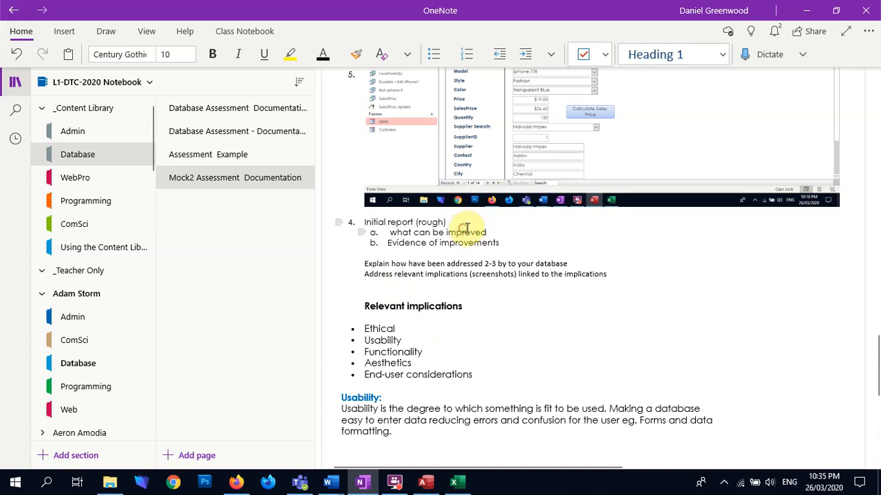
pyautogui.click(462, 231)
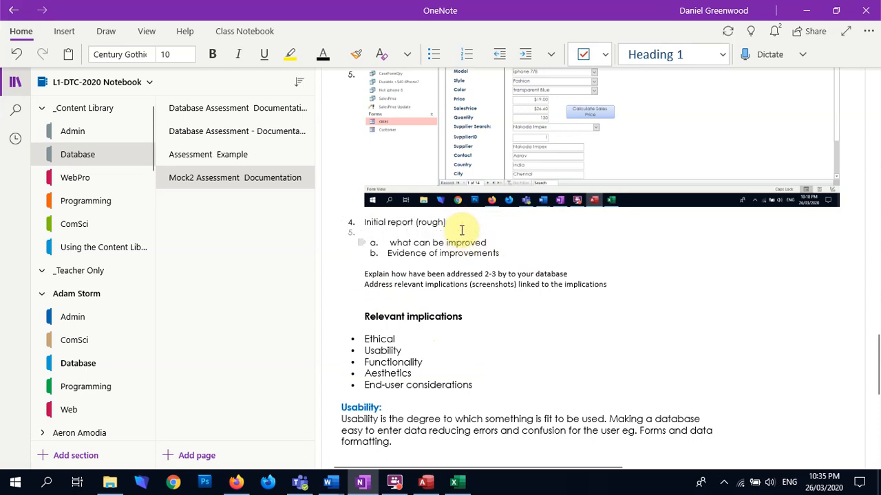
# - Paste the screenshot of the cases report into the new list line and shrink it to fit the page
pyautogui.scroll(3, 461, 230)
pyautogui.rightClick(515, 314)
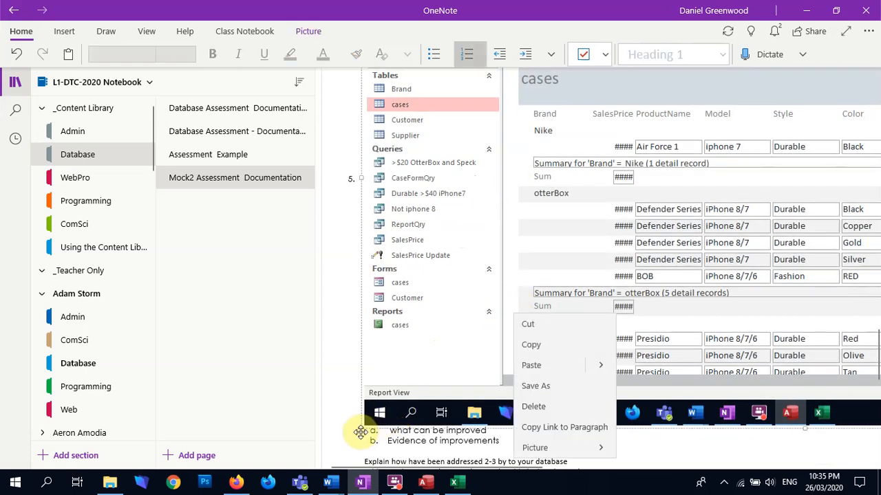
pyautogui.click(382, 415)
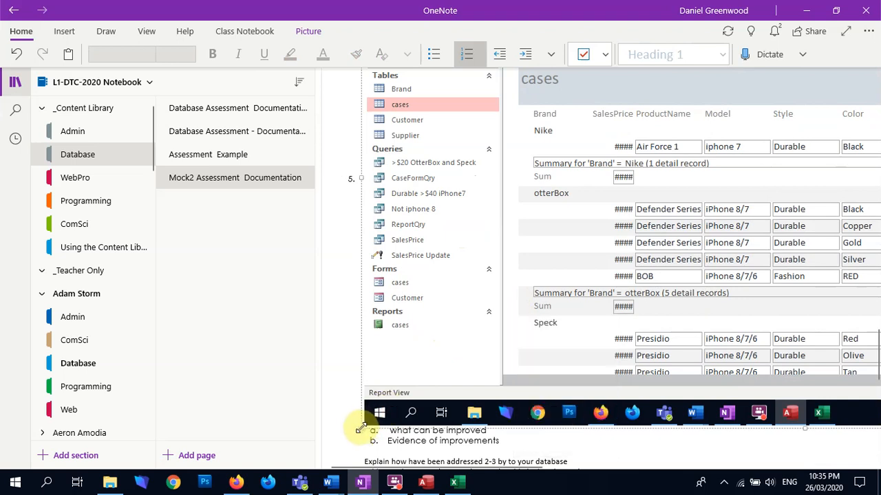
pyautogui.moveTo(364, 420); pyautogui.dragTo(754, 143)
# - Complete the "what can be improved" item with "= alignment, show all data, styling" and add an empty list item below it
pyautogui.click(504, 214)
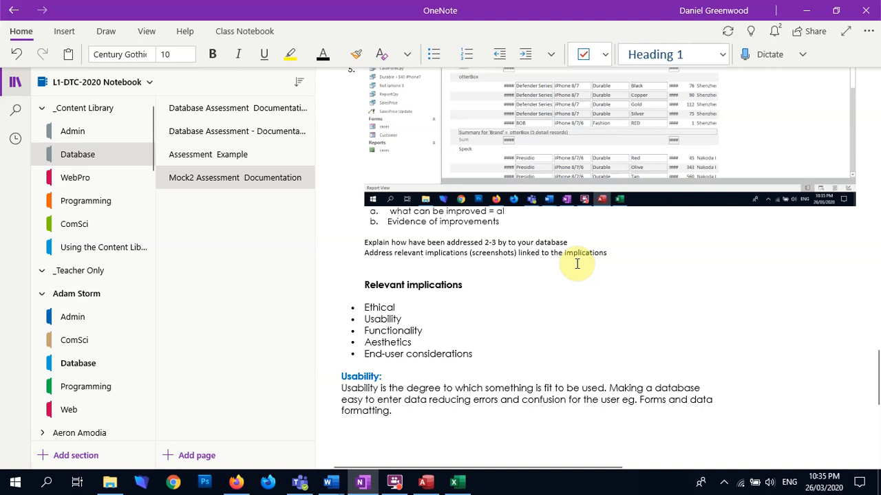
pyautogui.press('BackSpace')
pyautogui.press('BackSpace')
pyautogui.press('BackSpace')
pyautogui.press('BackSpace')
pyautogui.write('show all data, styling')
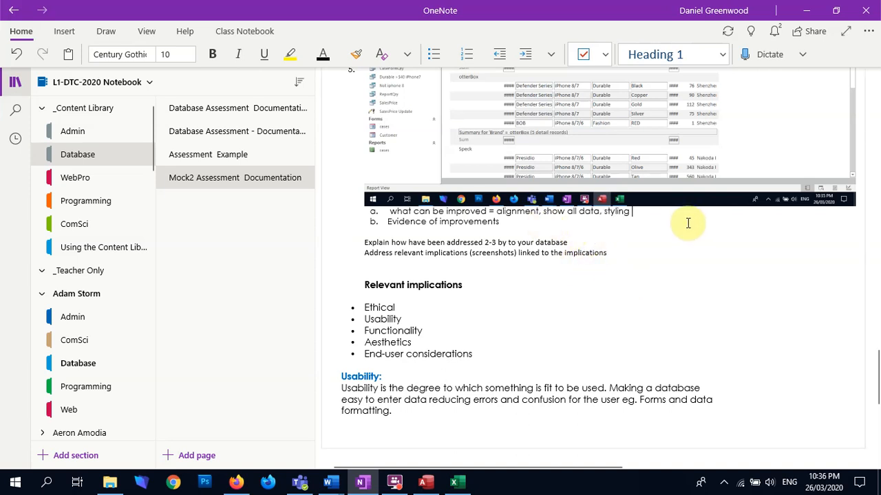
pyautogui.press('Return')
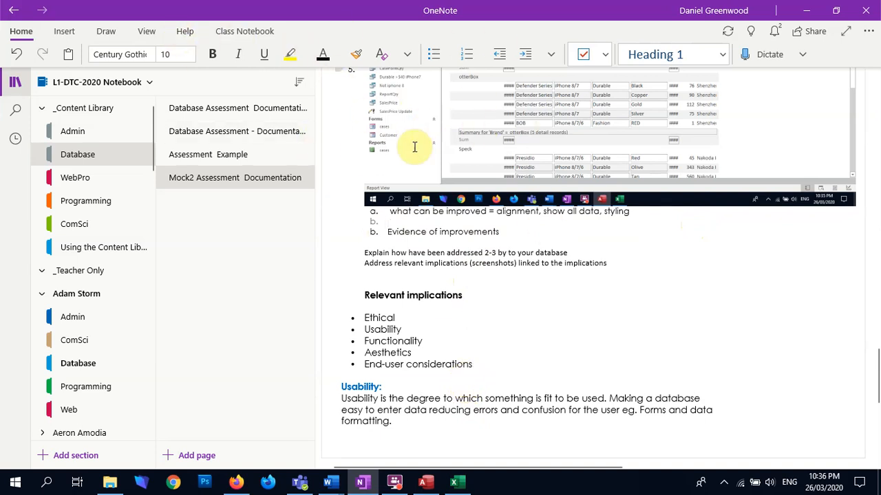
# - Switch back to Access and open the cases report in Design view
pyautogui.hotkey('alt', 'Tab')
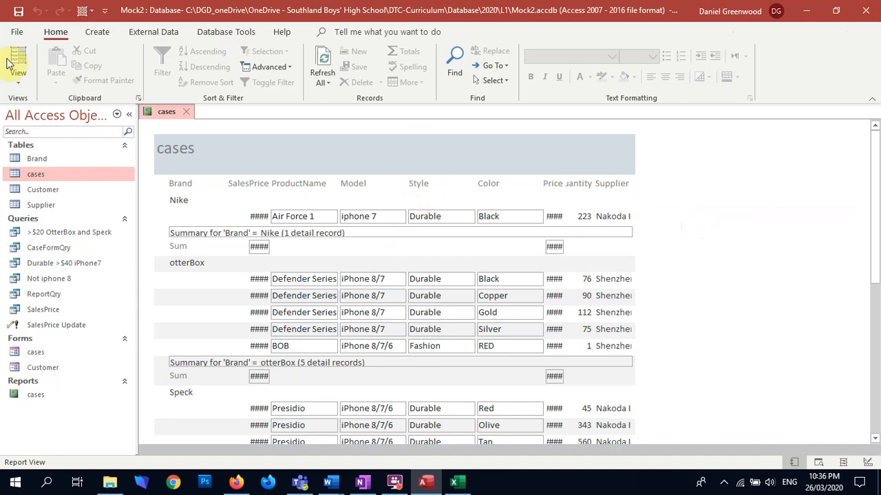
pyautogui.click(18, 77)
pyautogui.click(69, 203)
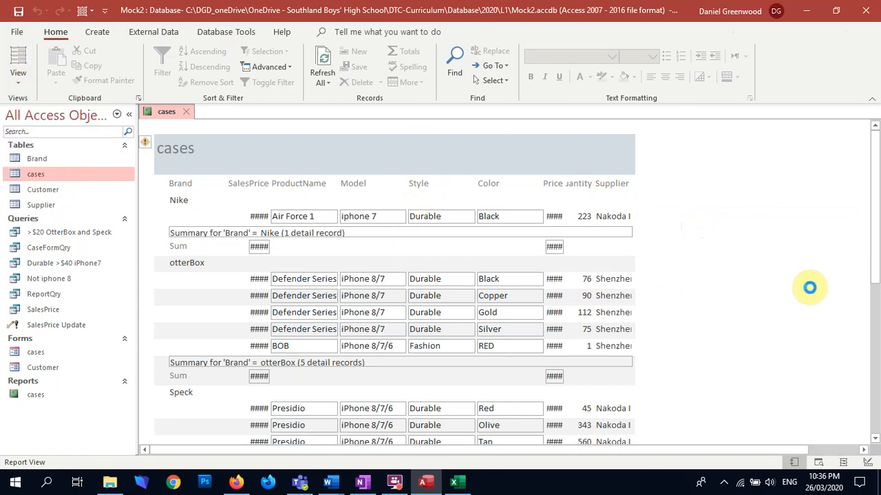
pyautogui.click(870, 113)
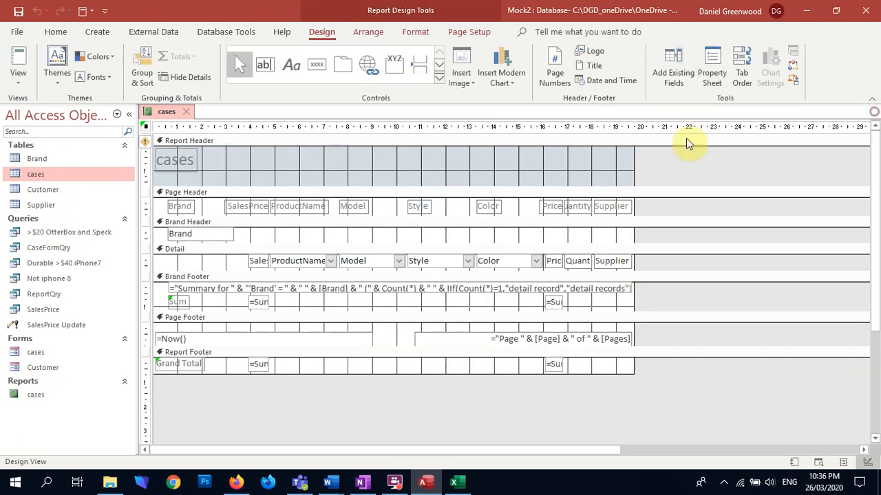
# - Widen the report design area to about 26 cm and delete the "Summary for" expression from the Brand Footer
pyautogui.moveTo(633, 150); pyautogui.dragTo(796, 150)
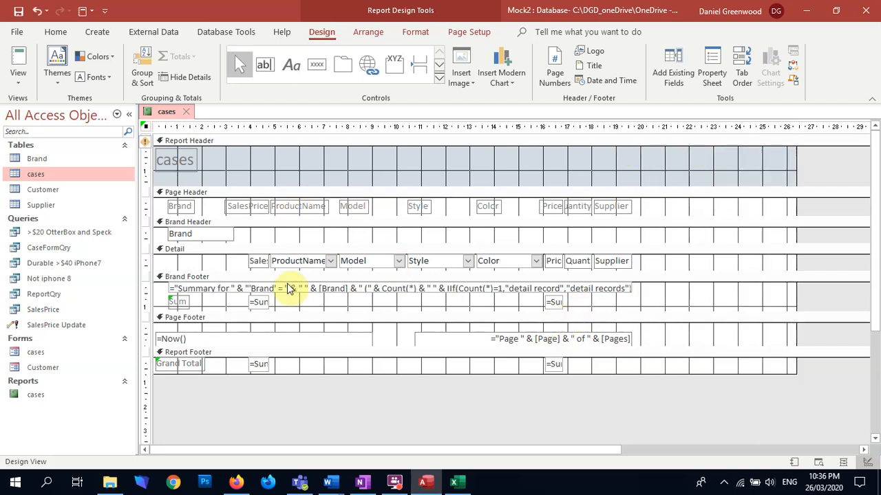
pyautogui.click(190, 289)
pyautogui.press('Delete')
# - Move the Price, Quantity and Supplier headings and fields, with both Price sum boxes, right to make room beside Color
pyautogui.click(555, 302)
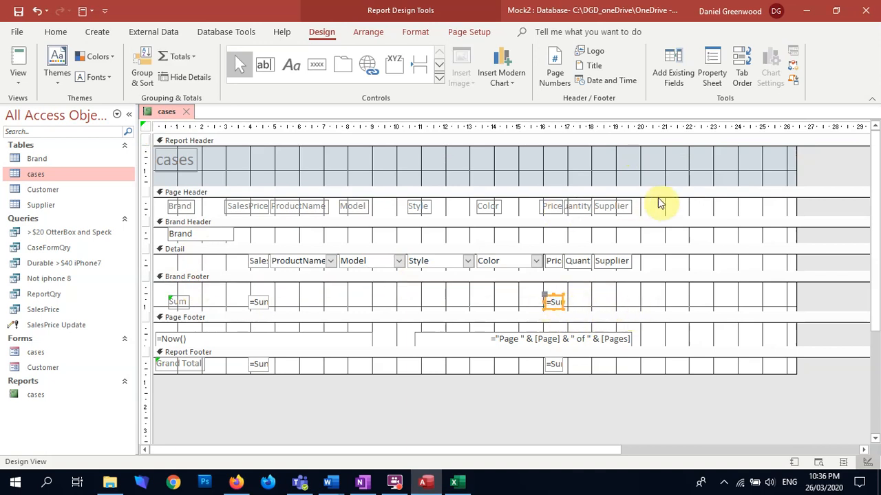
pyautogui.moveTo(663, 205); pyautogui.dragTo(552, 313)
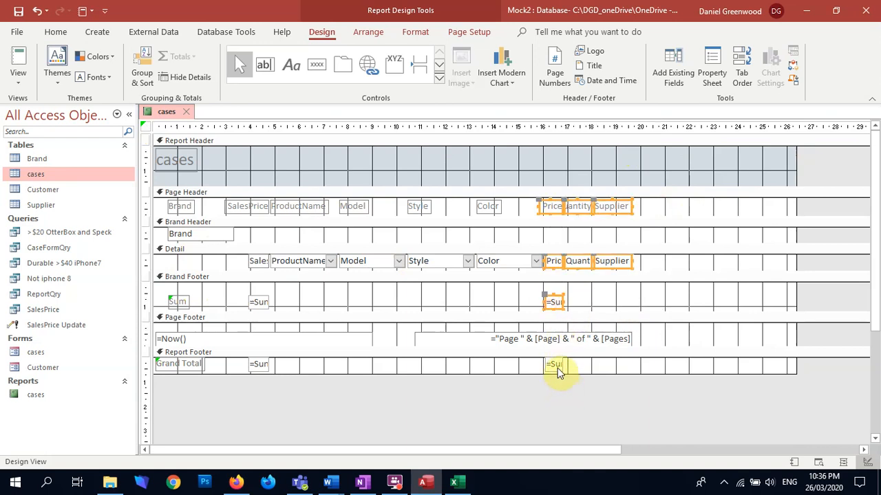
pyautogui.press('Right')
pyautogui.press('Right')
pyautogui.press('Right')
pyautogui.press('Right')
pyautogui.press('Right')
pyautogui.press('Right')
pyautogui.press('Right')
pyautogui.press('Right')
pyautogui.press('Right')
pyautogui.press('Right')
pyautogui.press('Right')
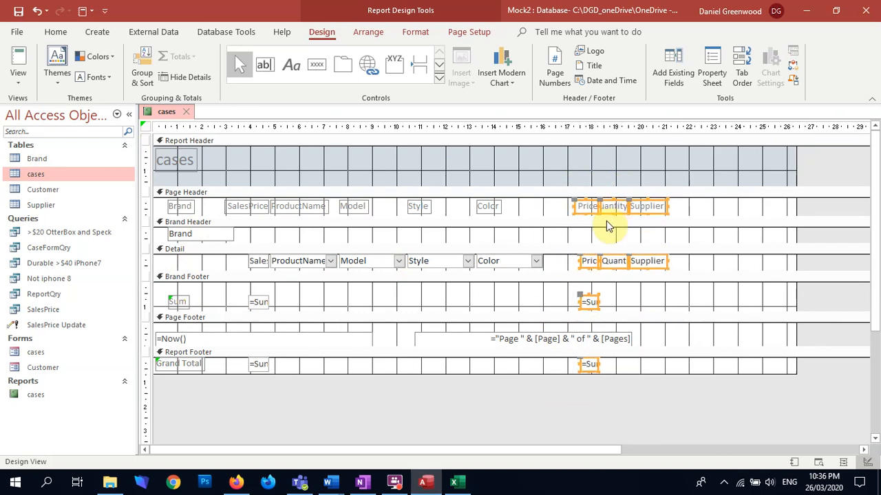
pyautogui.click(569, 222)
# - Widen the Color heading and the Color field to the right so both end at about the 17 cm mark
pyautogui.click(493, 208)
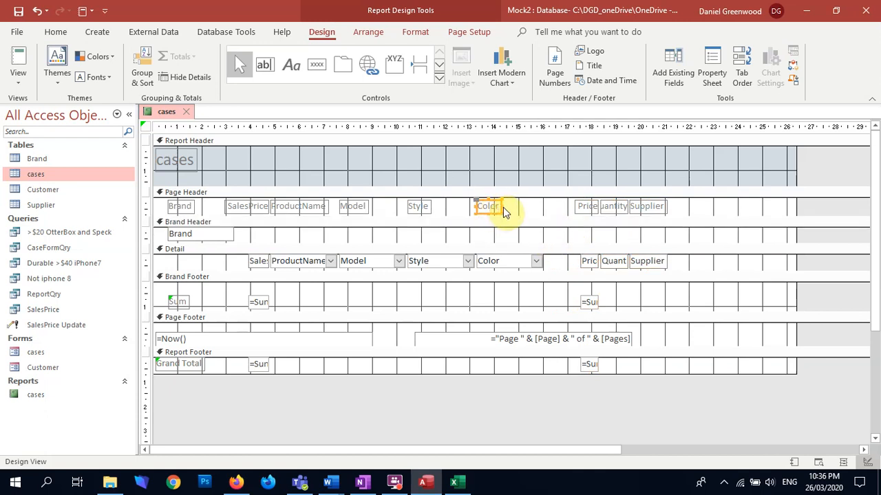
pyautogui.moveTo(502, 207); pyautogui.dragTo(543, 204)
pyautogui.click(537, 262)
pyautogui.moveTo(542, 261); pyautogui.dragTo(565, 259)
pyautogui.click(541, 208)
pyautogui.moveTo(545, 206); pyautogui.dragTo(566, 206)
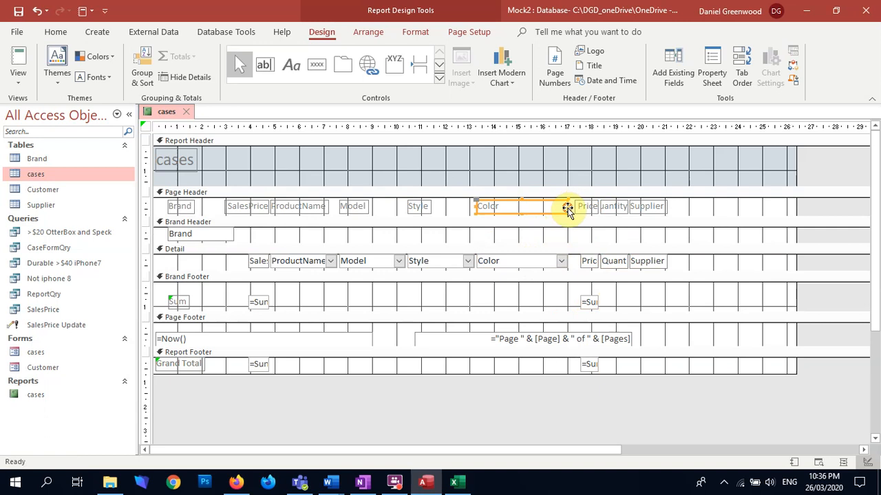
pyautogui.click(442, 214)
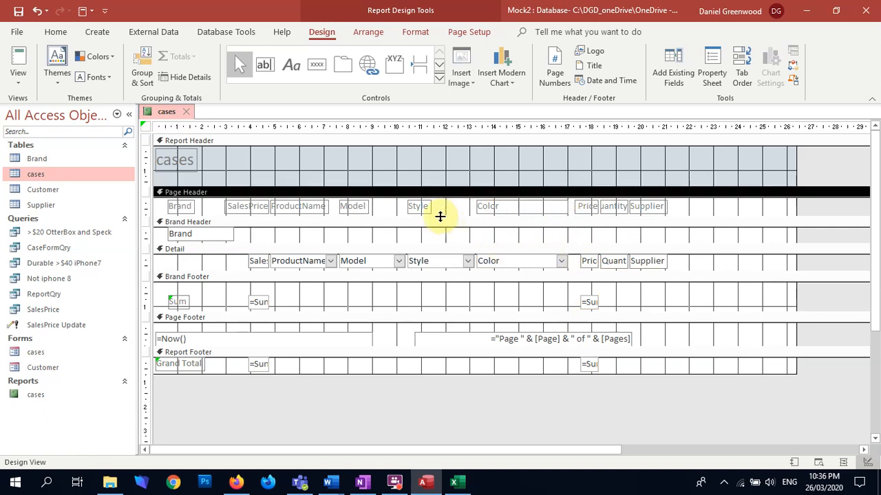
# - Move the Quantity and Supplier headings and fields right to leave space after the Price column
pyautogui.click(615, 206)
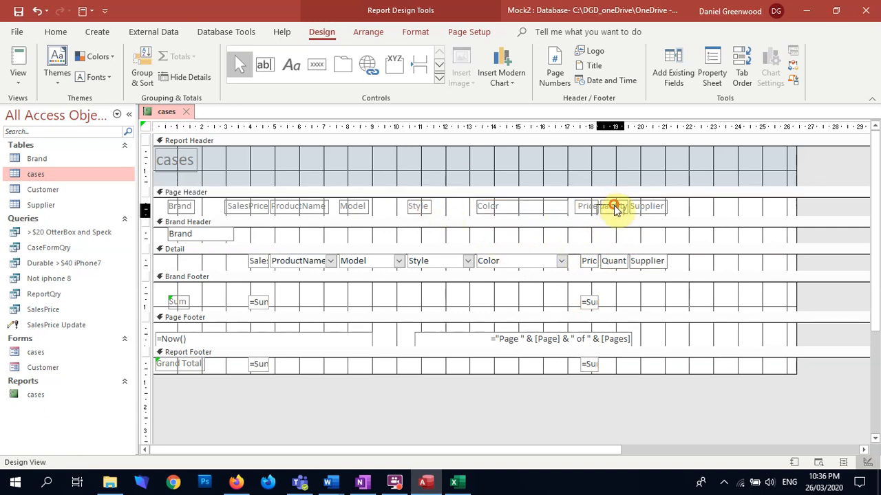
pyautogui.moveTo(616, 208); pyautogui.dragTo(617, 267)
pyautogui.press('Right')
pyautogui.press('Right')
pyautogui.press('Right')
pyautogui.press('Right')
pyautogui.press('Right')
pyautogui.press('Right')
pyautogui.press('Right')
pyautogui.press('Right')
pyautogui.press('Right')
pyautogui.press('Right')
pyautogui.press('Right')
pyautogui.press('Right')
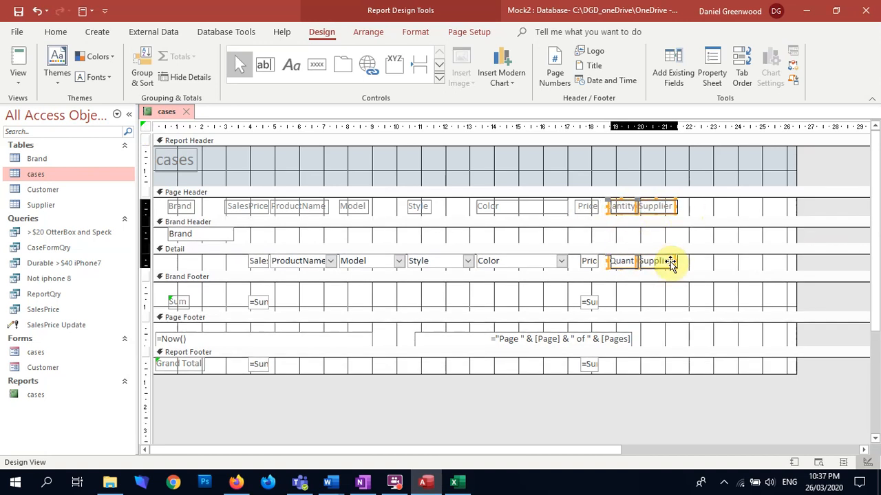
# - Widen the Price heading, the Price field and its Brand Footer sum box to about the 19 cm mark
pyautogui.moveTo(611, 208); pyautogui.dragTo(590, 269)
pyautogui.moveTo(610, 208); pyautogui.dragTo(620, 207)
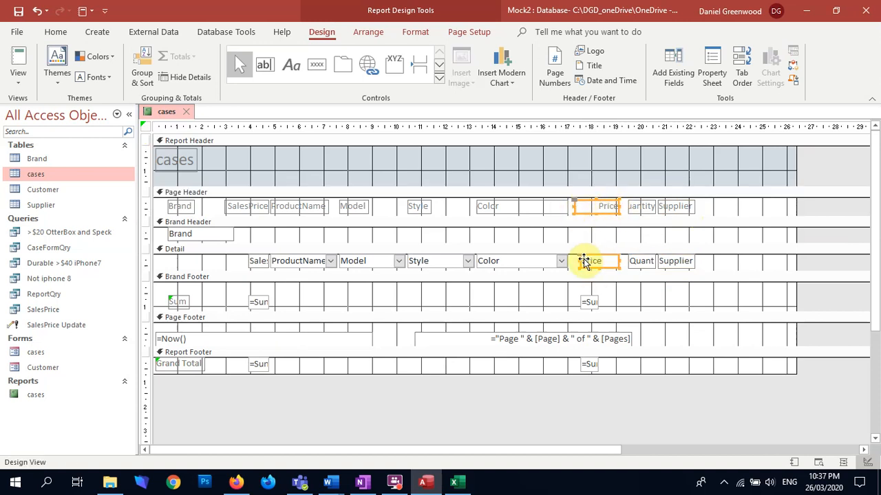
pyautogui.click(605, 279)
pyautogui.click(582, 261)
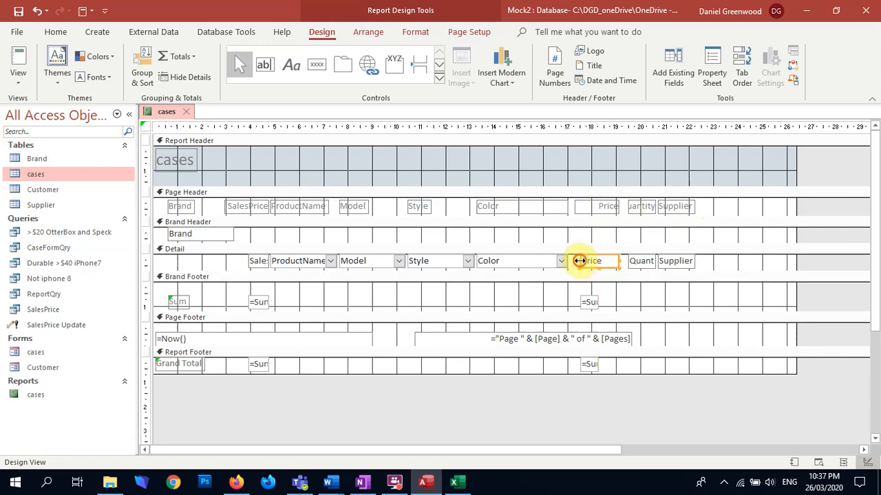
pyautogui.click(590, 302)
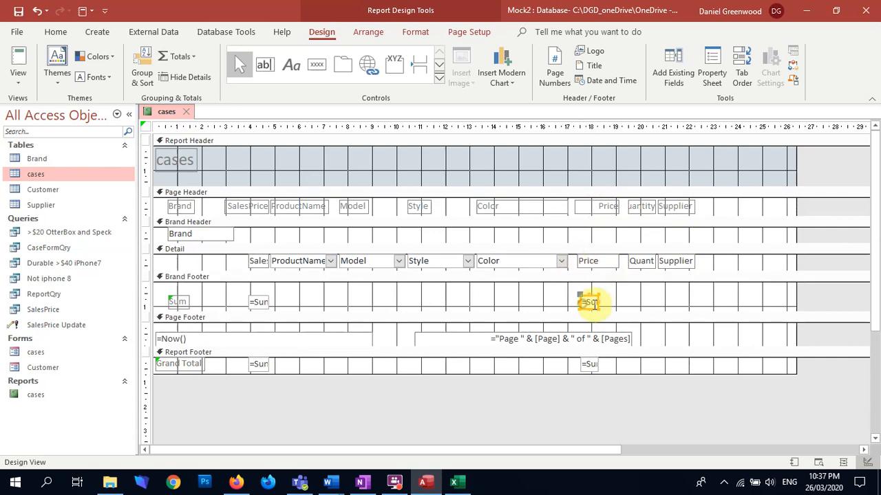
pyautogui.moveTo(595, 301); pyautogui.dragTo(619, 298)
pyautogui.click(648, 286)
# - Move the Supplier heading and field right and widen the Quantity heading and field to fit the full name
pyautogui.moveTo(718, 205); pyautogui.dragTo(673, 272)
pyautogui.press('Right')
pyautogui.press('Right')
pyautogui.press('Right')
pyautogui.press('Right')
pyautogui.press('Right')
pyautogui.press('Right')
pyautogui.press('Right')
pyautogui.press('Right')
pyautogui.click(749, 203)
# - Widen the Supplier heading and field on both sides to about 3 cm
pyautogui.moveTo(664, 204); pyautogui.dragTo(705, 270)
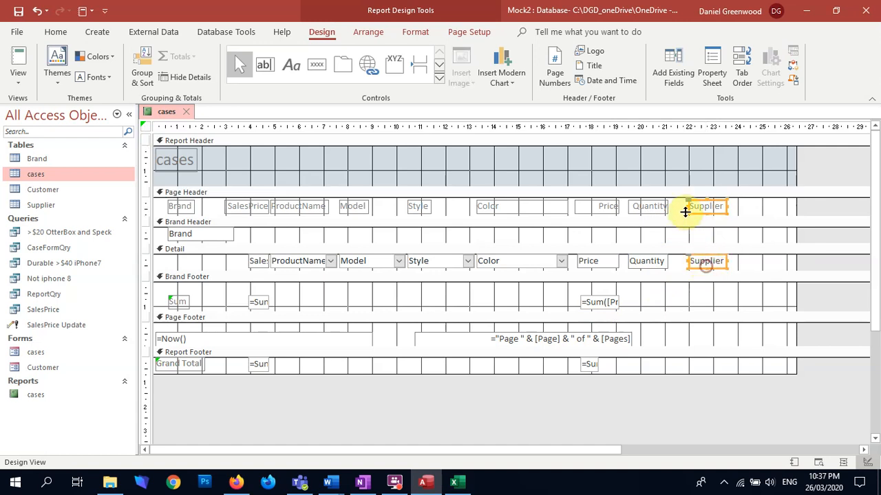
pyautogui.moveTo(678, 210); pyautogui.dragTo(668, 209)
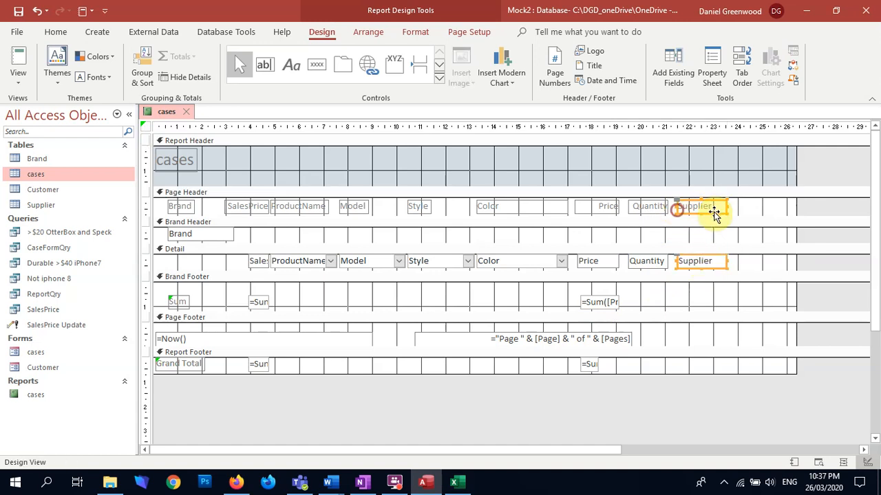
pyautogui.moveTo(741, 207); pyautogui.dragTo(746, 206)
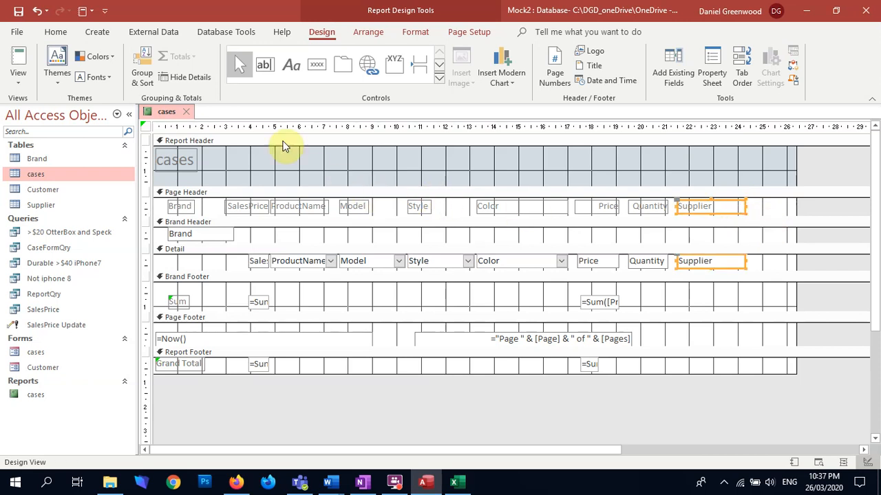
# - Check the column widths of the cases report in Report view and return to Design view
pyautogui.click(18, 65)
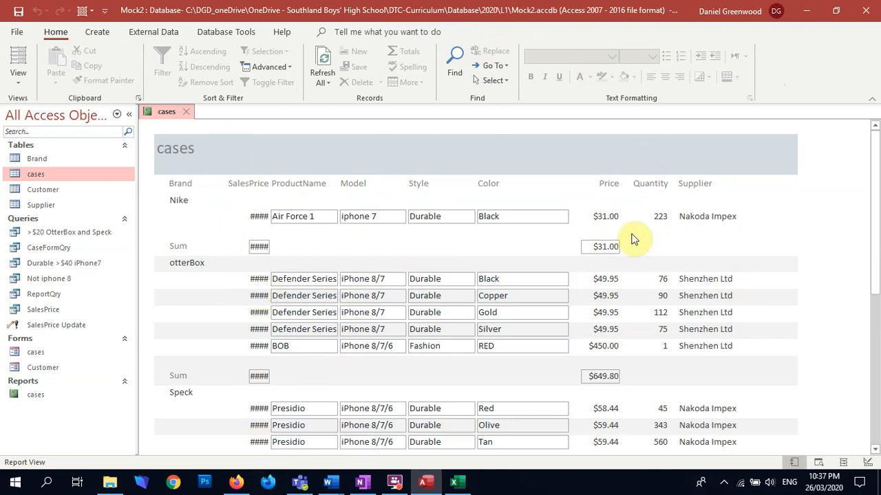
pyautogui.click(18, 76)
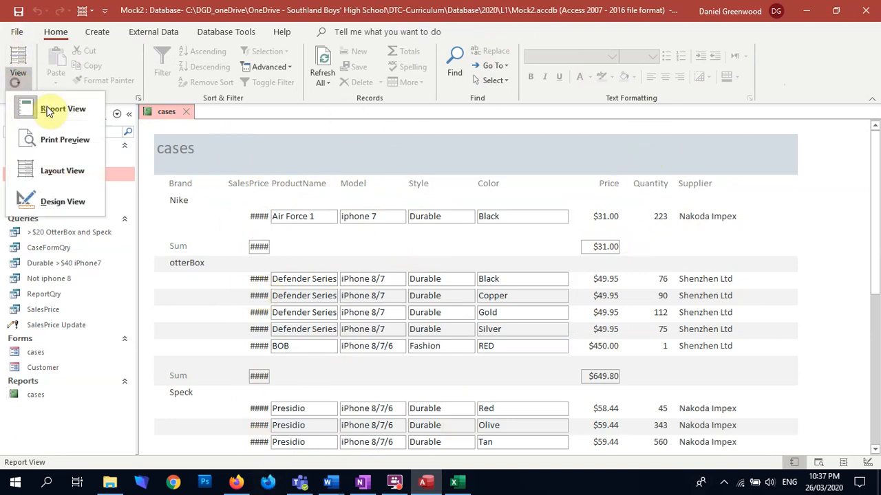
pyautogui.click(61, 201)
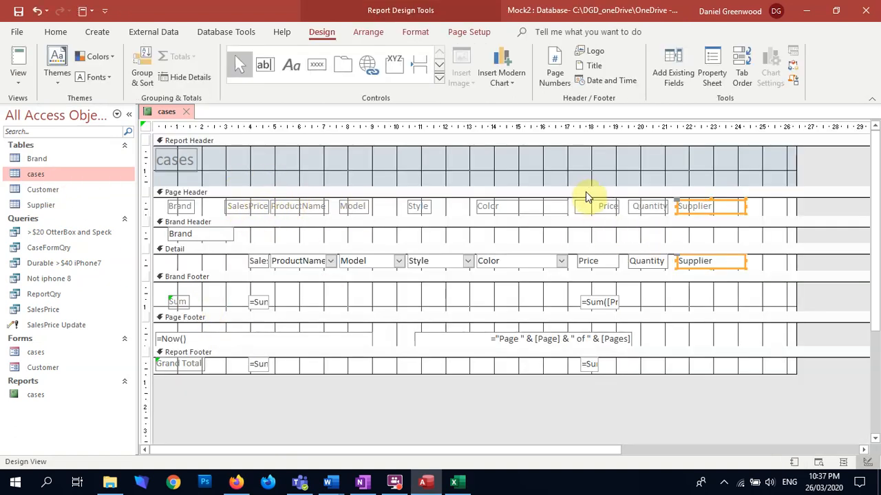
# - Move the Quantity and Supplier headings and fields right toward the report's edge, leaving a column-wide gap after Price
pyautogui.moveTo(654, 298); pyautogui.dragTo(730, 206)
pyautogui.press('Right')
pyautogui.press('Right')
pyautogui.press('Right')
pyautogui.press('Right')
pyautogui.press('Right')
pyautogui.press('Right')
pyautogui.press('Right')
pyautogui.press('Right')
pyautogui.press('Right')
pyautogui.press('Right')
pyautogui.press('Right')
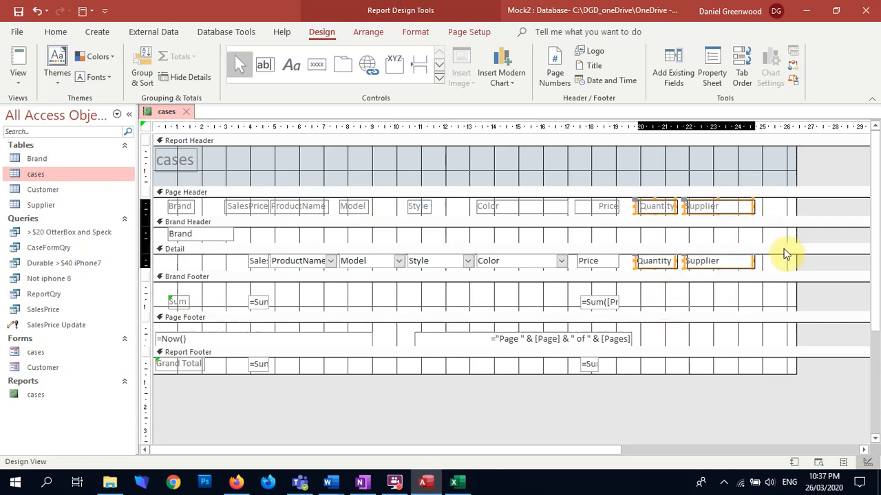
pyautogui.press('Right')
pyautogui.press('Right')
pyautogui.press('Right')
pyautogui.press('Right')
pyautogui.press('Right')
pyautogui.press('Right')
pyautogui.press('Right')
pyautogui.press('Right')
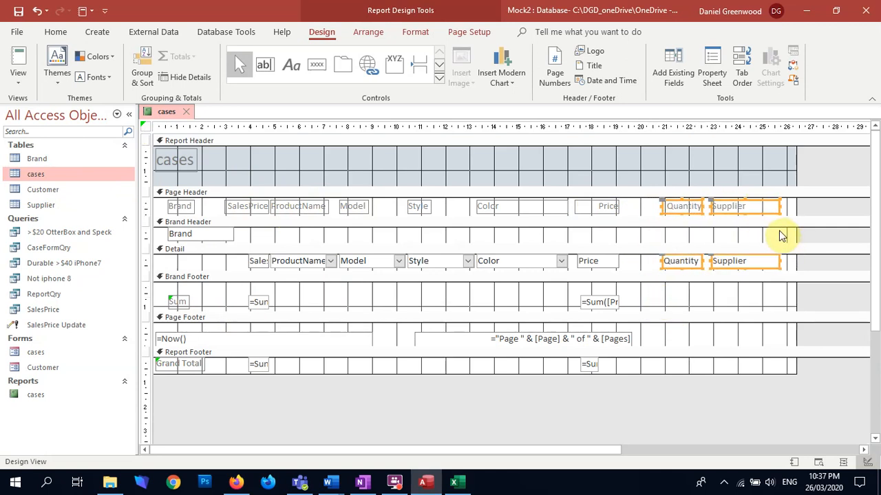
pyautogui.click(230, 206)
pyautogui.click(258, 262)
pyautogui.click(258, 301)
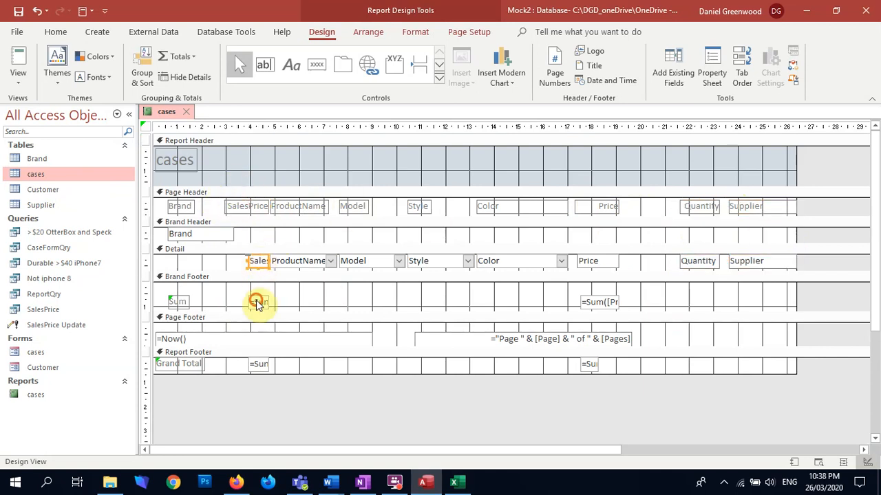
pyautogui.click(262, 365)
pyautogui.press('super')
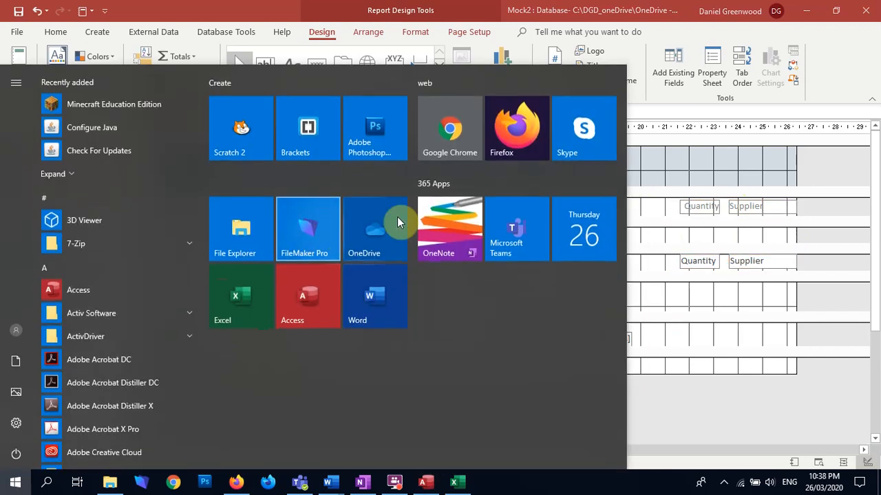
pyautogui.click(654, 169)
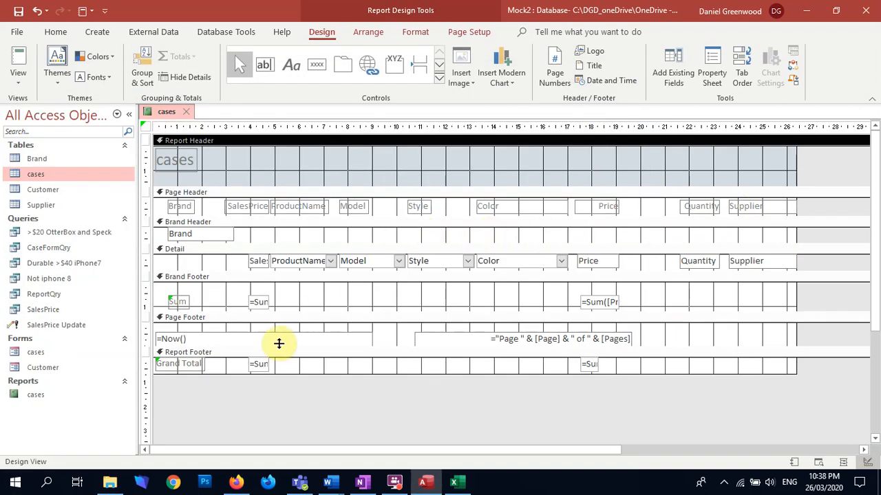
# - Move the SalesPrice heading, field and both of its sum boxes into the gap between Price and Quantity
pyautogui.click(258, 367)
pyautogui.keyDown('shift'); pyautogui.click(258, 264); pyautogui.keyUp('shift')
pyautogui.keyDown('shift'); pyautogui.click(260, 207); pyautogui.keyUp('shift')
pyautogui.moveTo(248, 205); pyautogui.dragTo(677, 204)
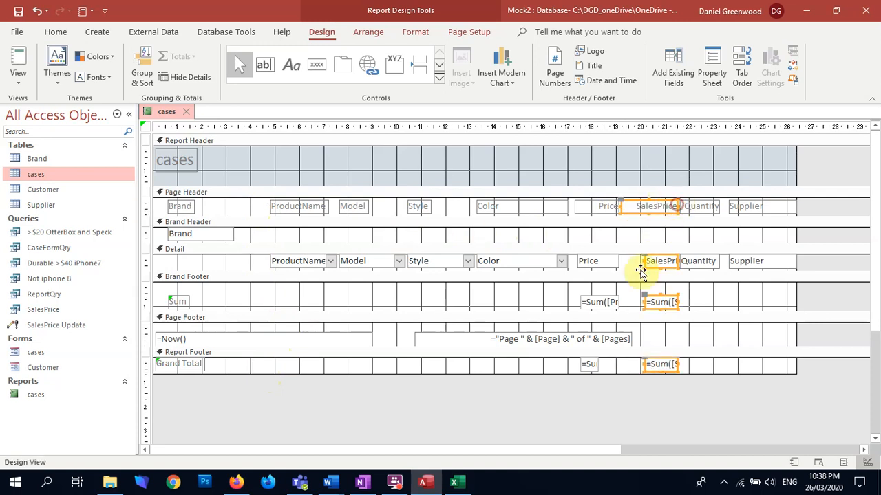
pyautogui.click(700, 298)
# - Widen the SalesPrice field and its two sum boxes leftward to about 2 cm
pyautogui.click(659, 262)
pyautogui.keyDown('shift'); pyautogui.click(655, 308); pyautogui.keyUp('shift')
pyautogui.keyDown('shift'); pyautogui.click(662, 364); pyautogui.keyUp('shift')
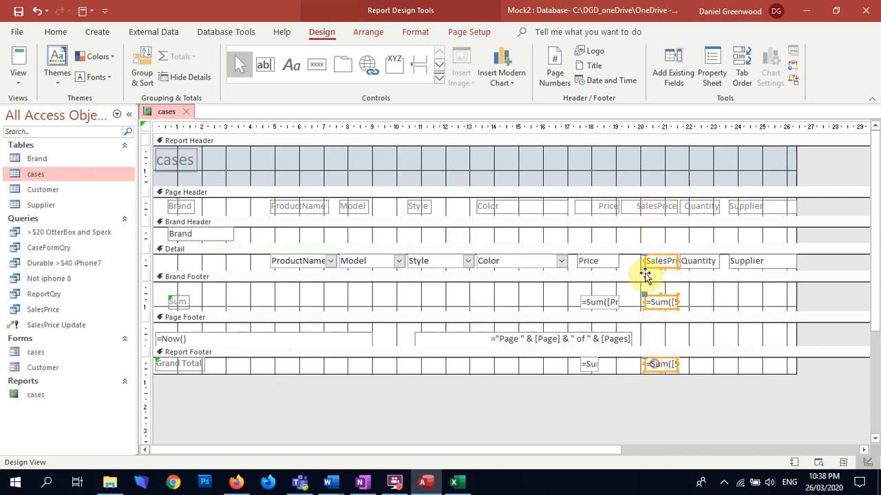
pyautogui.moveTo(624, 261); pyautogui.dragTo(626, 261)
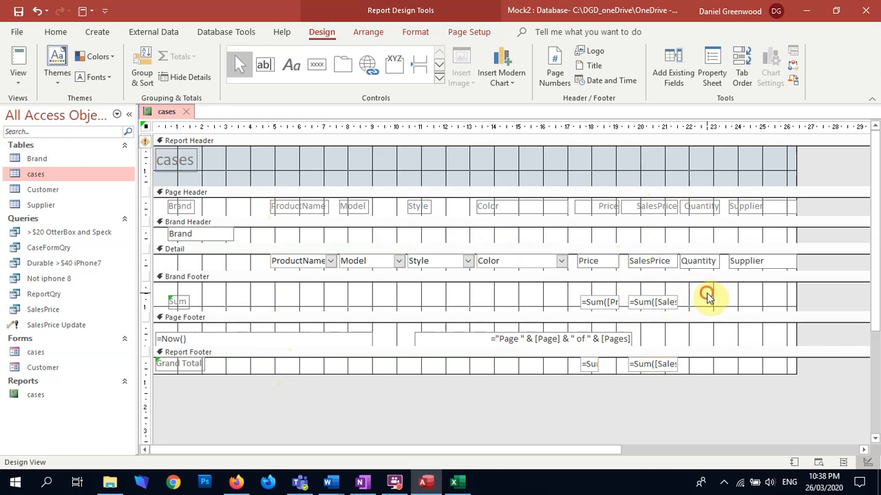
pyautogui.click(709, 296)
# - Shift all columns from ProductName through Supplier, together with their sum boxes, slightly left toward the Brand column
pyautogui.moveTo(260, 210); pyautogui.dragTo(717, 368)
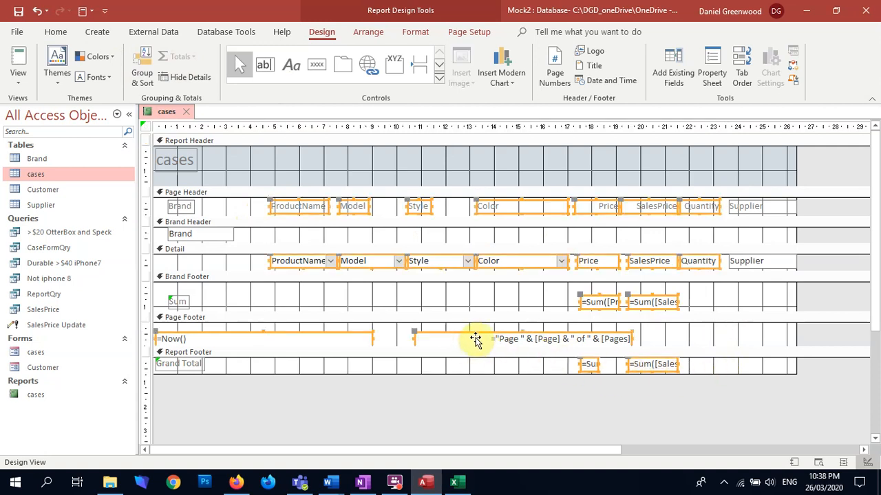
pyautogui.keyDown('shift'); pyautogui.click(752, 207); pyautogui.keyUp('shift')
pyautogui.keyDown('shift'); pyautogui.click(752, 261); pyautogui.keyUp('shift')
pyautogui.moveTo(650, 259); pyautogui.dragTo(647, 261)
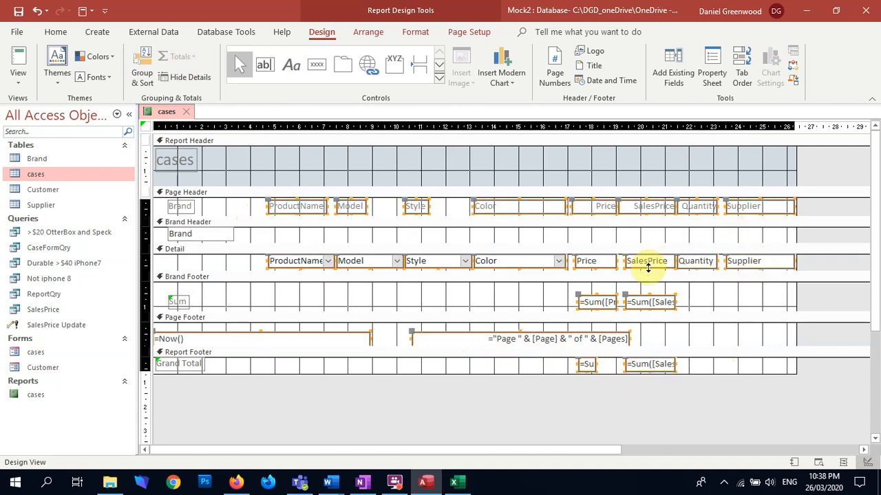
pyautogui.press('Left')
pyautogui.press('Left')
pyautogui.press('Left')
pyautogui.moveTo(295, 209); pyautogui.dragTo(280, 213)
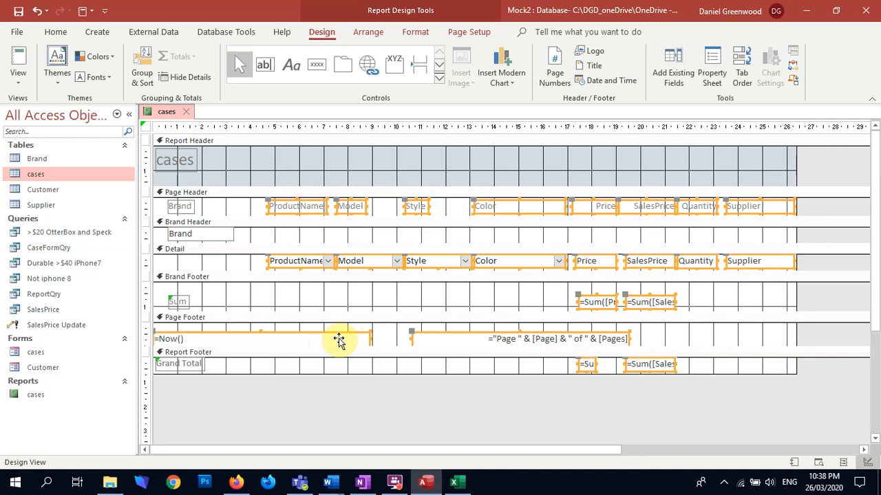
pyautogui.moveTo(296, 206); pyautogui.dragTo(276, 210)
# - Widen the ProductName heading and field leftward to fill the gap next to the Brand heading
pyautogui.click(260, 205)
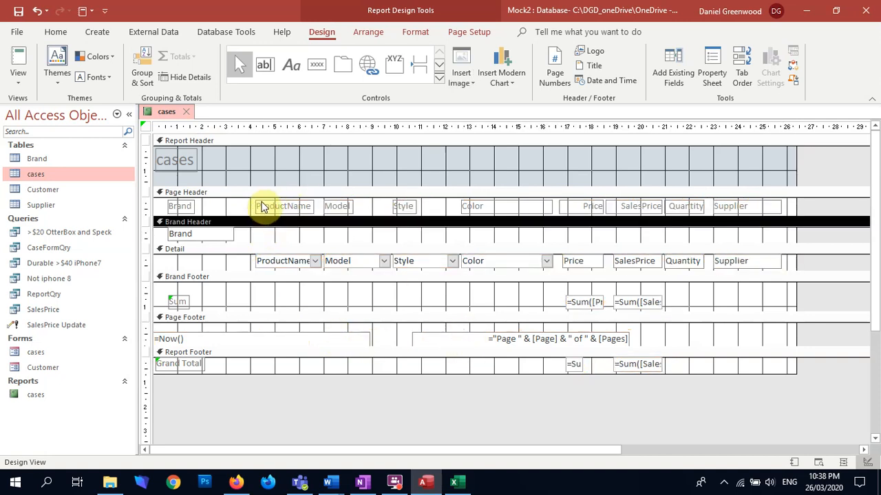
pyautogui.moveTo(255, 206); pyautogui.dragTo(209, 205)
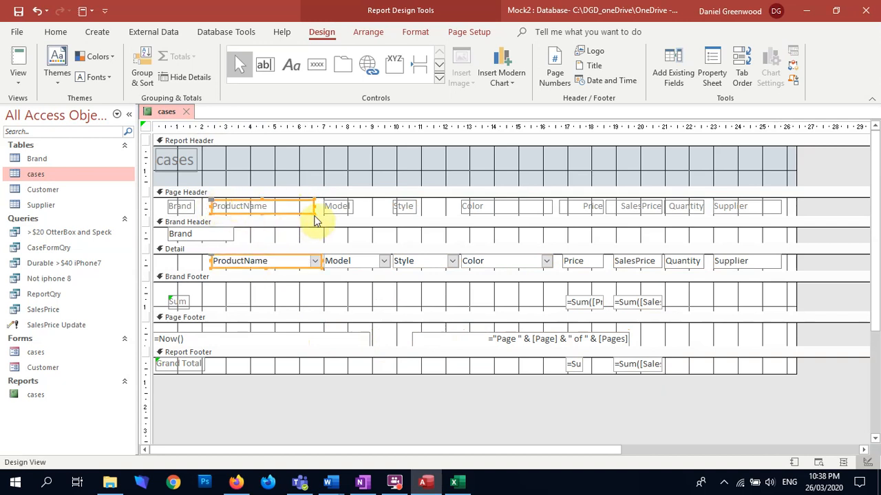
pyautogui.click(372, 210)
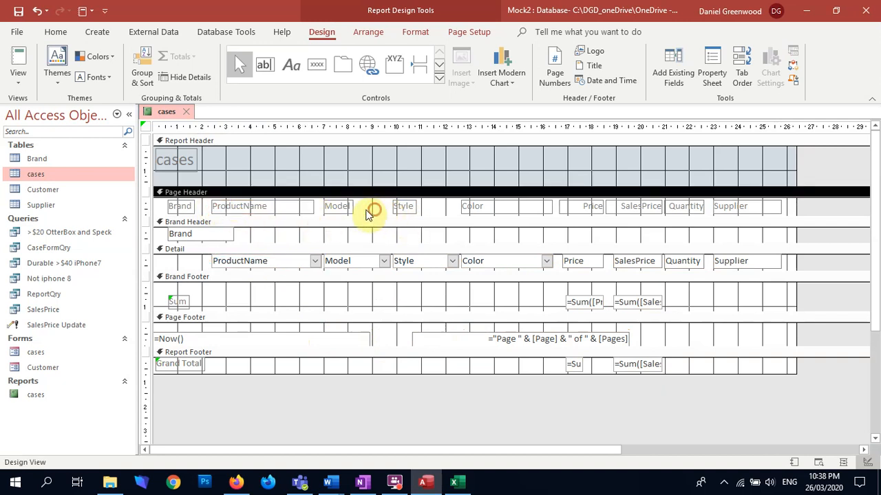
# - Display the cases report in Report view and examine the alignment and data of every brand group
pyautogui.click(18, 60)
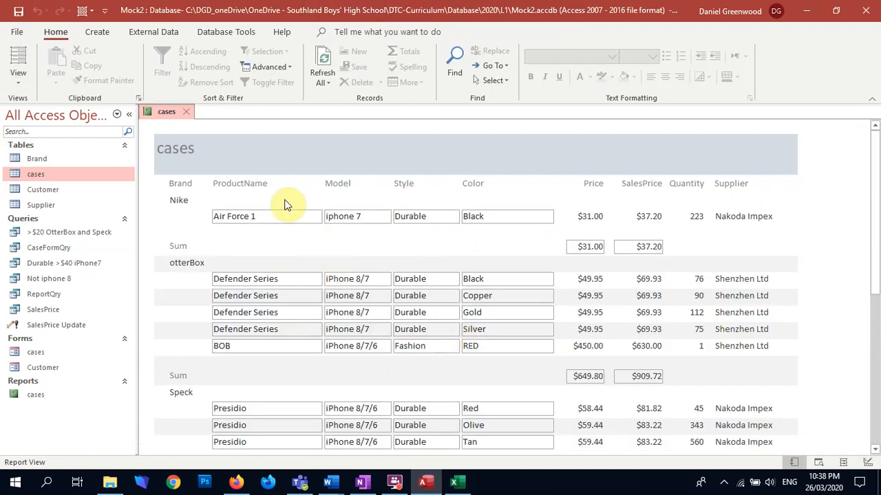
pyautogui.scroll(-3, 287, 200)
pyautogui.scroll(2, 288, 203)
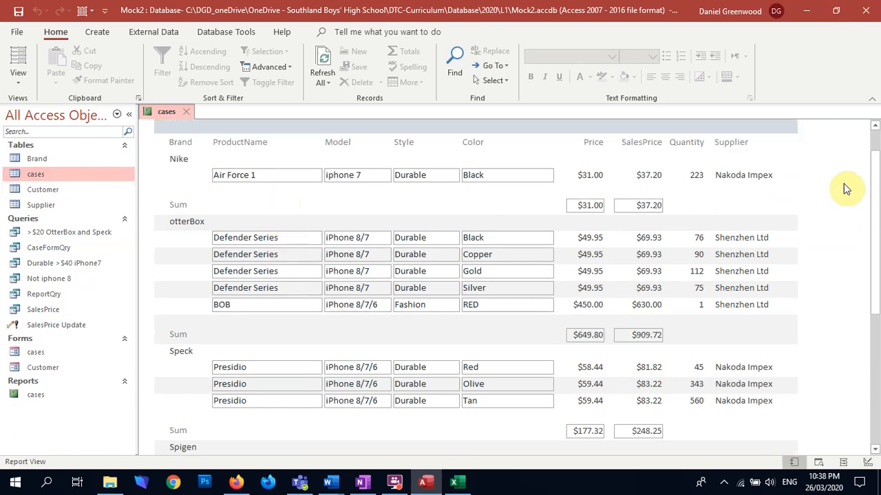
pyautogui.scroll(-4, 399, 400)
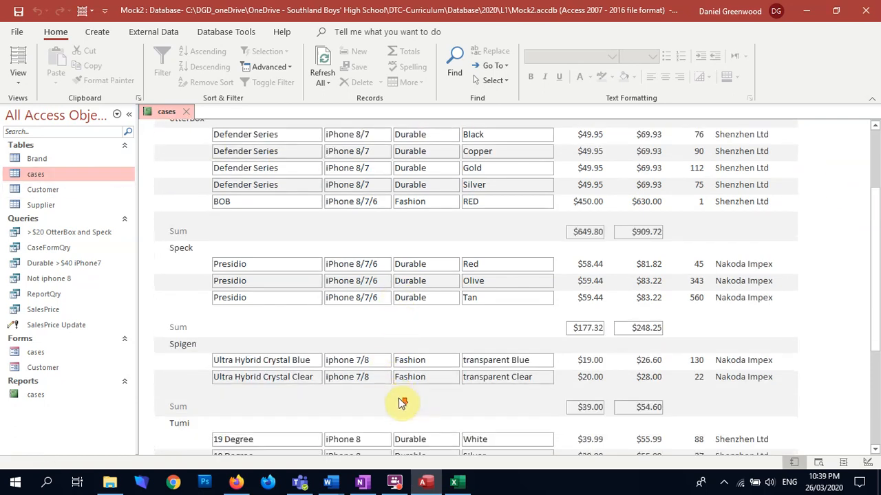
# - Widen the Price grand total box in the Report Footer to about 1.8 cm, stopping just before the SalesPrice total
pyautogui.scroll(-5, 402, 393)
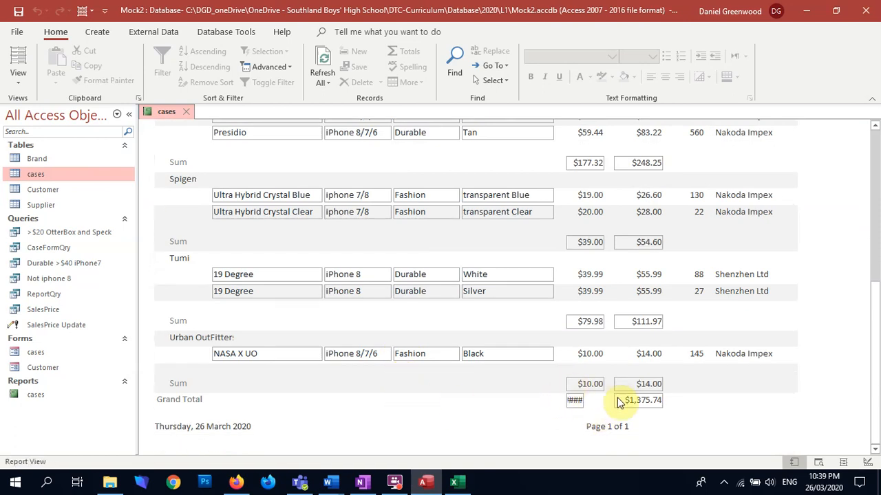
pyautogui.click(21, 75)
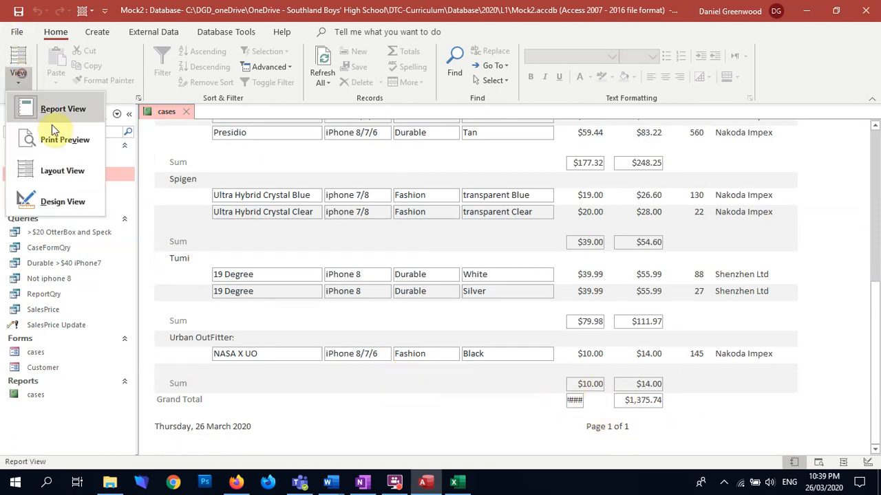
pyautogui.click(61, 200)
pyautogui.scroll(-3, 599, 332)
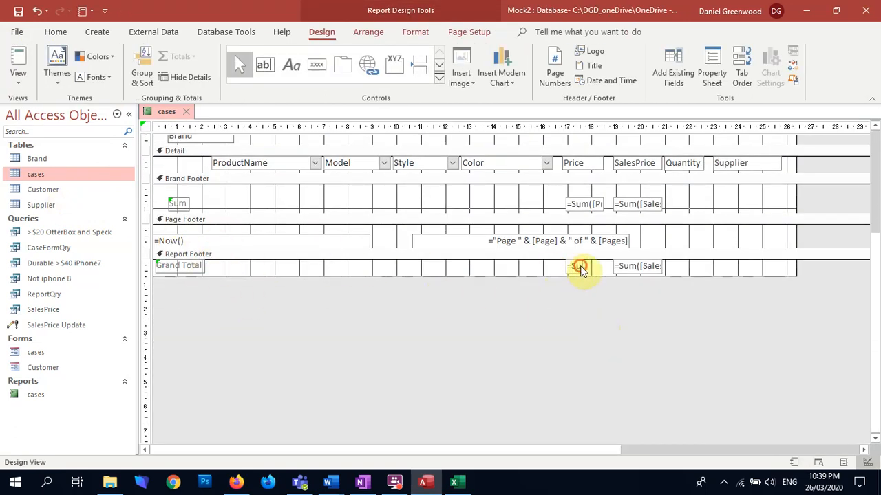
pyautogui.moveTo(607, 265); pyautogui.dragTo(610, 266)
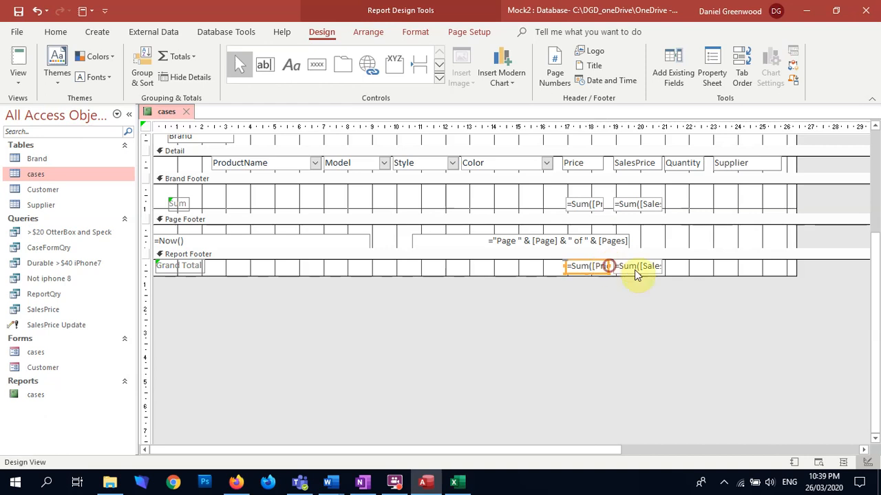
# - Make the outlines of the four sum boxes in the Brand Footer and Report Footer transparent
pyautogui.click(691, 269)
pyautogui.moveTo(706, 260); pyautogui.dragTo(550, 268)
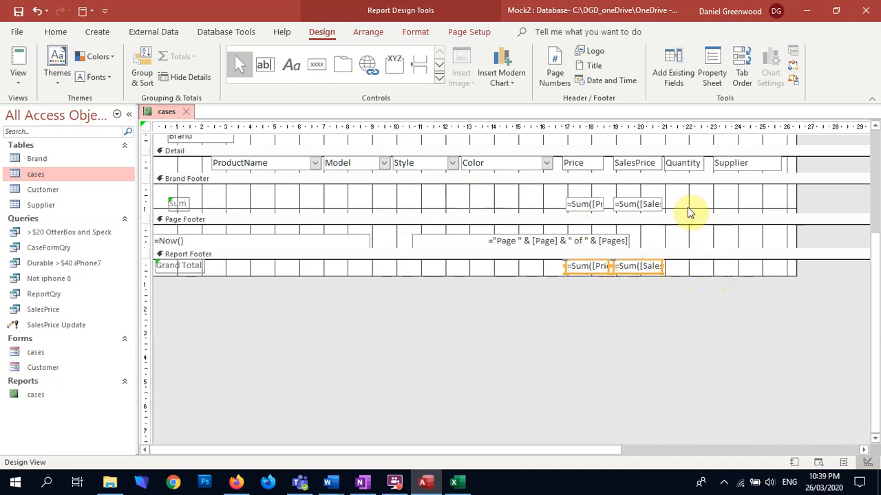
pyautogui.moveTo(694, 199); pyautogui.dragTo(557, 206)
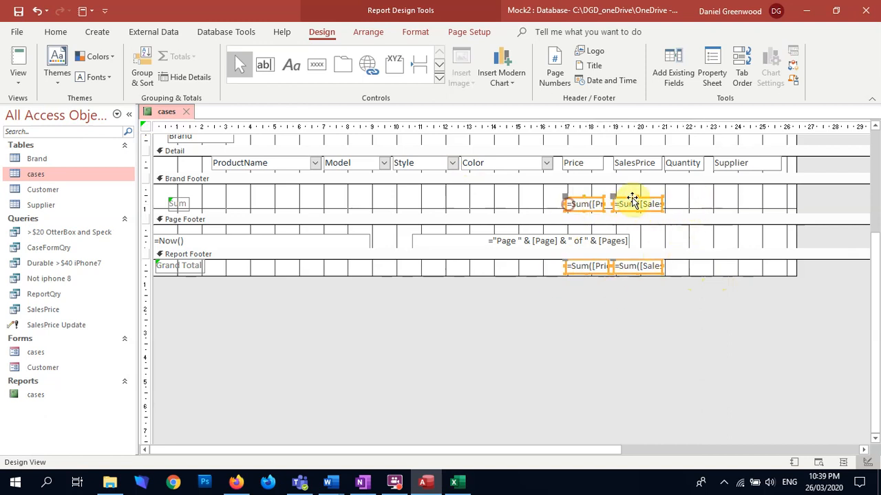
pyautogui.scroll(2, 448, 175)
pyautogui.scroll(1, 448, 185)
pyautogui.scroll(1, 381, 297)
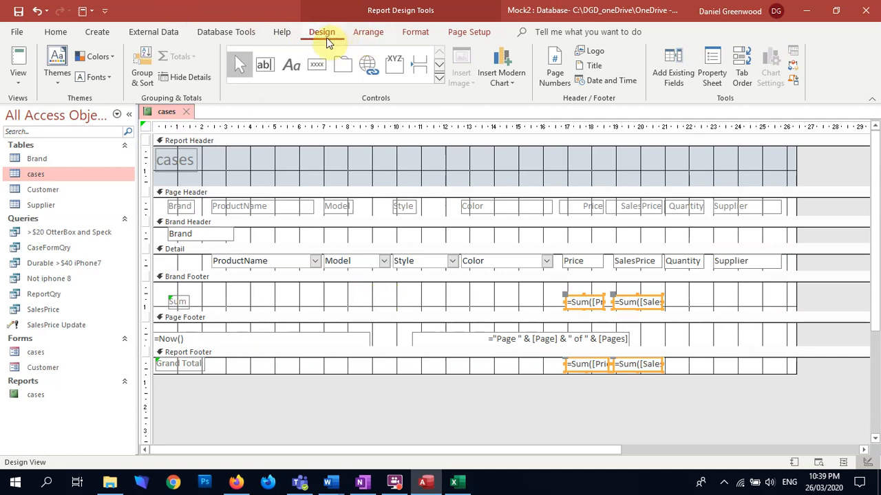
pyautogui.click(480, 32)
pyautogui.click(415, 32)
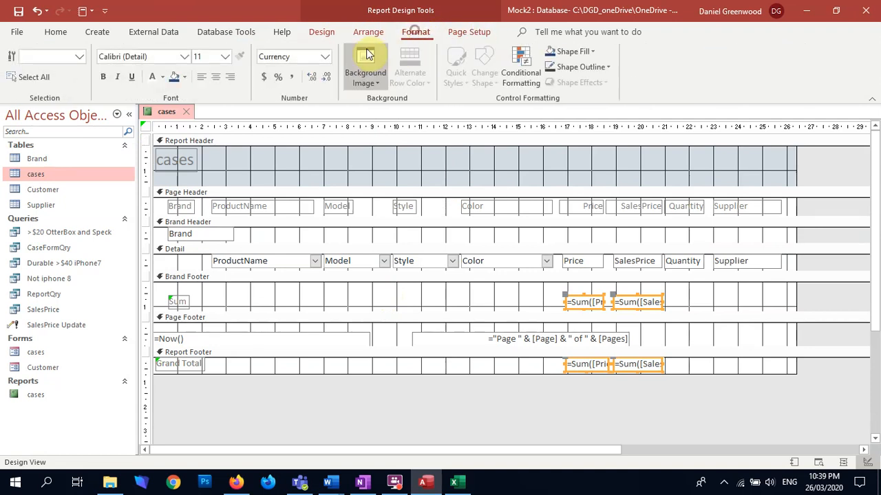
pyautogui.click(609, 67)
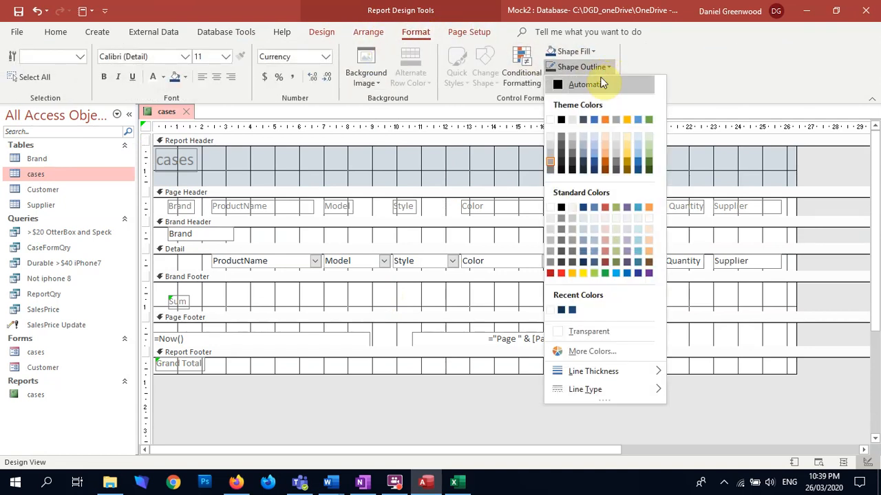
pyautogui.click(597, 332)
pyautogui.click(701, 333)
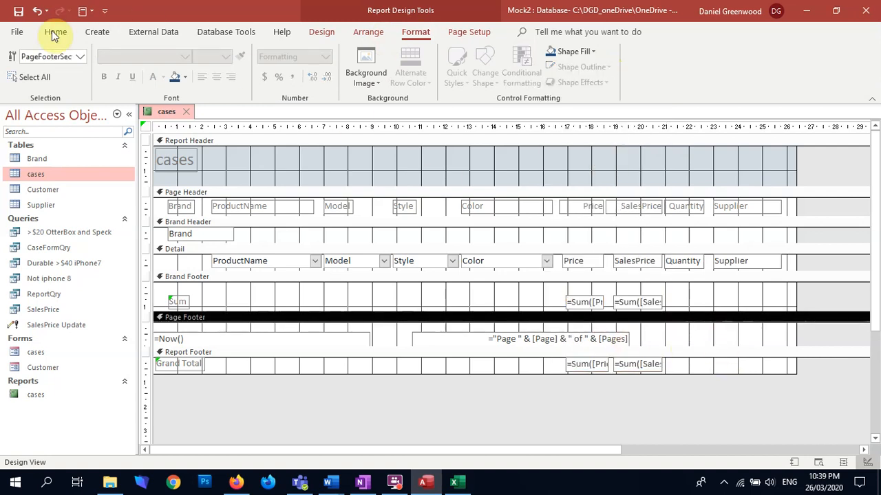
# - Display the report in Report view and check the brand sums and grand totals through the whole page
pyautogui.click(321, 32)
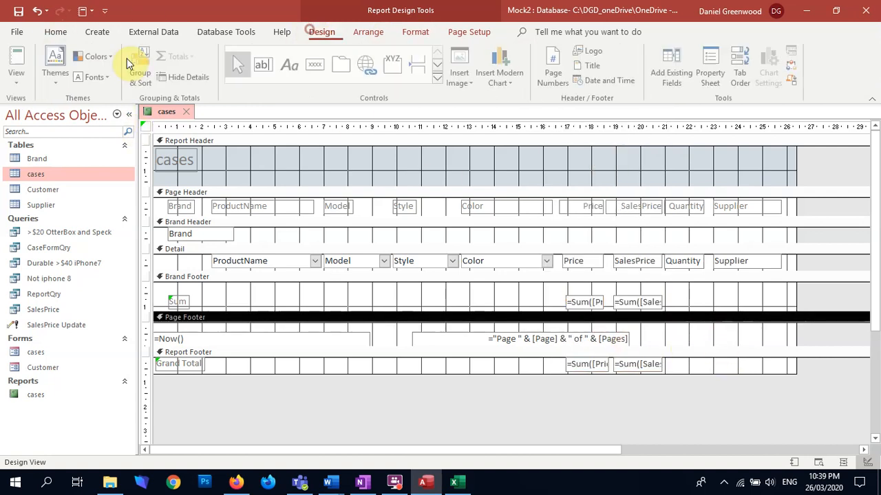
pyautogui.click(18, 62)
pyautogui.scroll(-9, 655, 282)
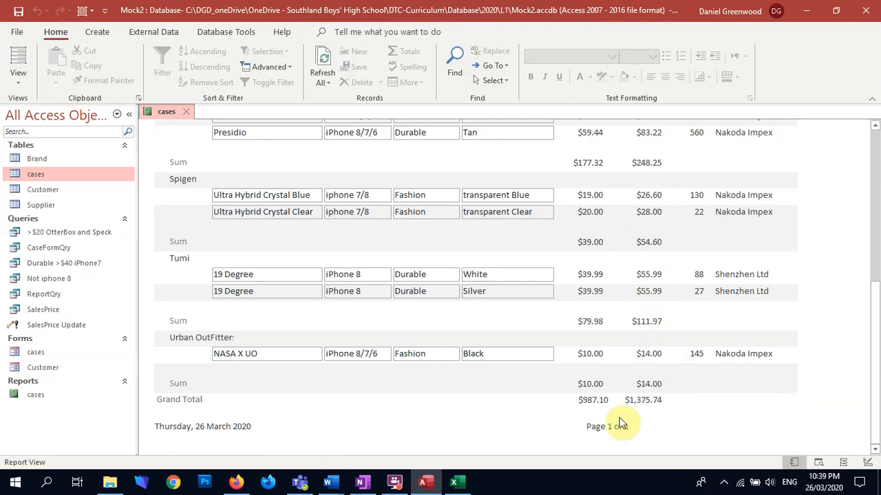
pyautogui.scroll(7, 440, 232)
pyautogui.scroll(2, 509, 186)
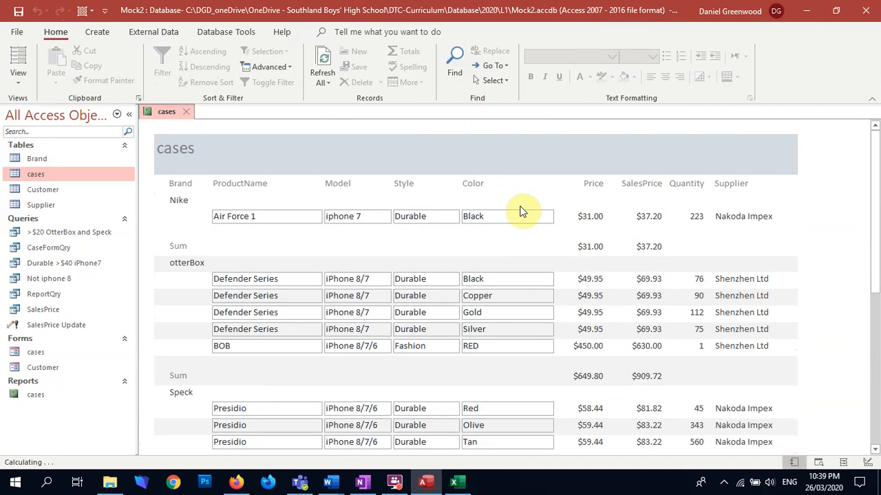
# - In Design view, make the outlines of the ProductName, Model, Style and Color fields in the Detail section transparent
pyautogui.click(19, 81)
pyautogui.click(56, 198)
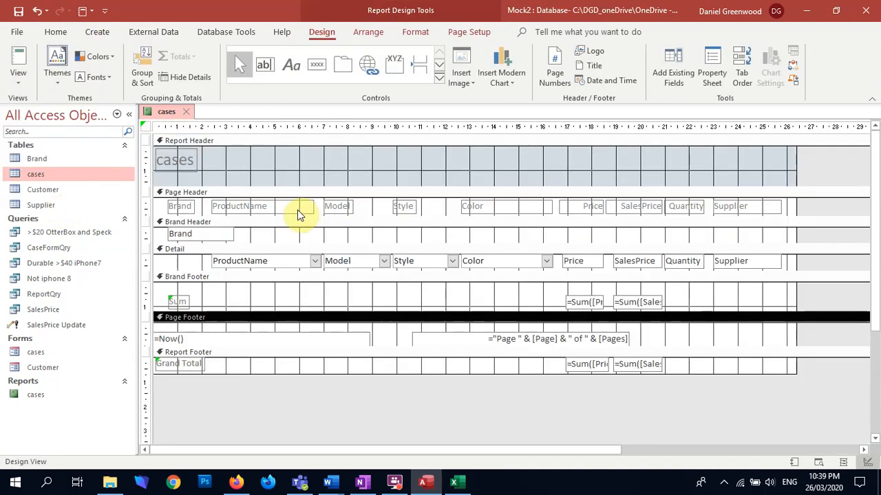
pyautogui.moveTo(560, 251); pyautogui.dragTo(213, 265)
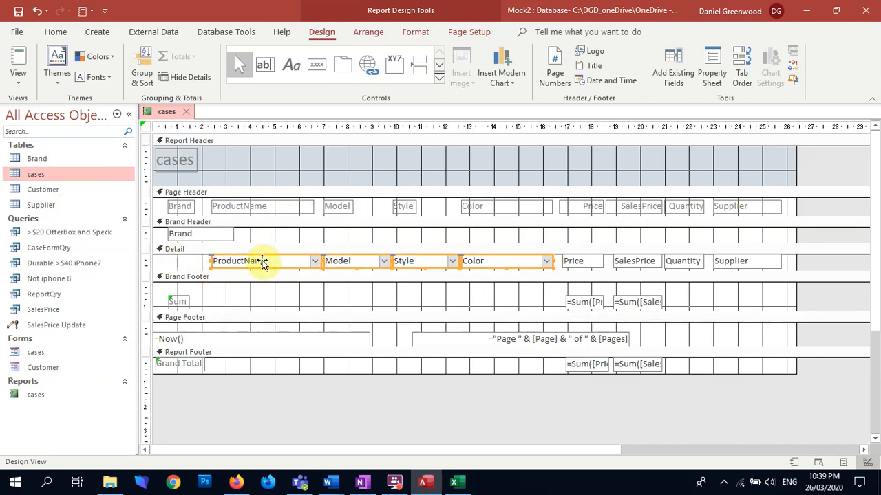
pyautogui.click(412, 33)
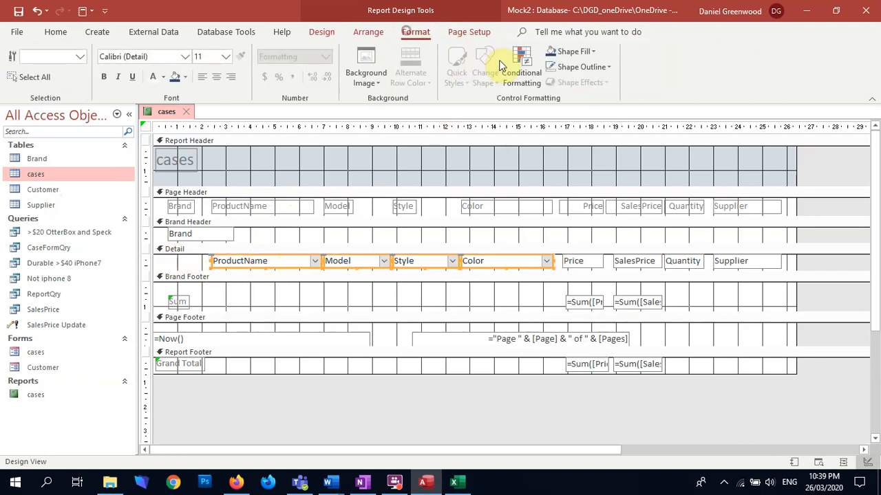
pyautogui.click(609, 67)
pyautogui.click(584, 330)
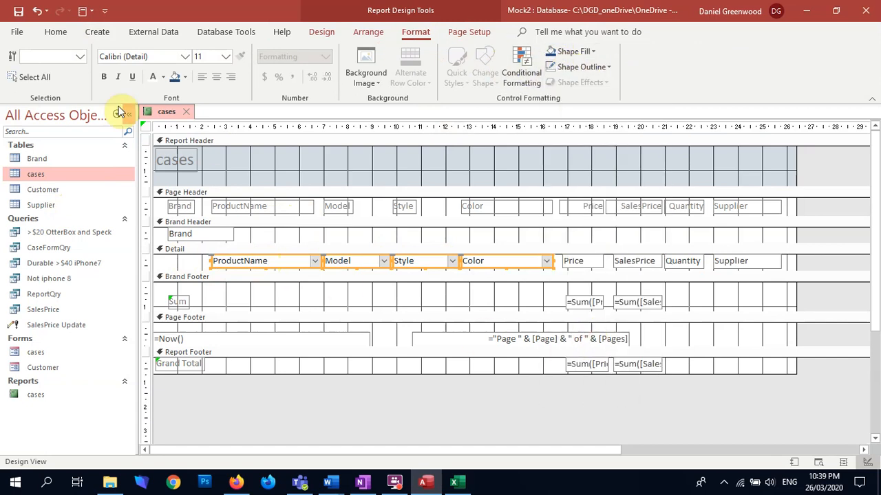
# - Return to Report view and examine the product rows of each brand group for remaining boxes
pyautogui.click(336, 32)
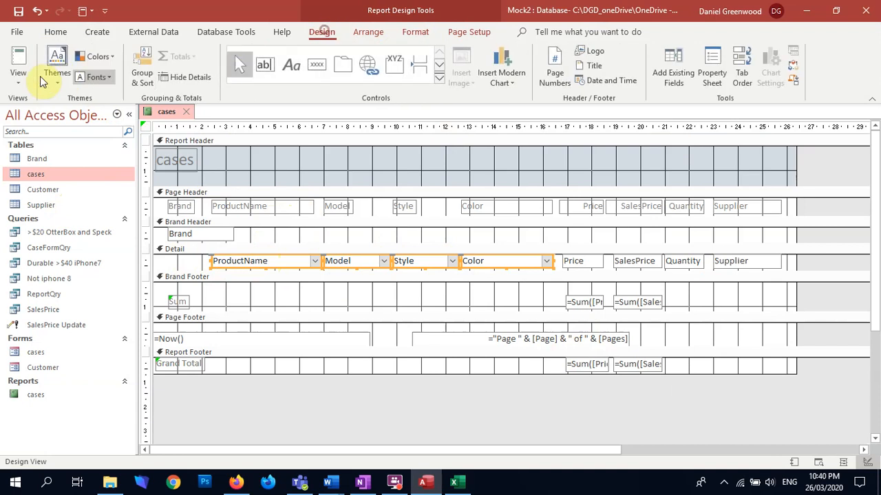
pyautogui.click(19, 69)
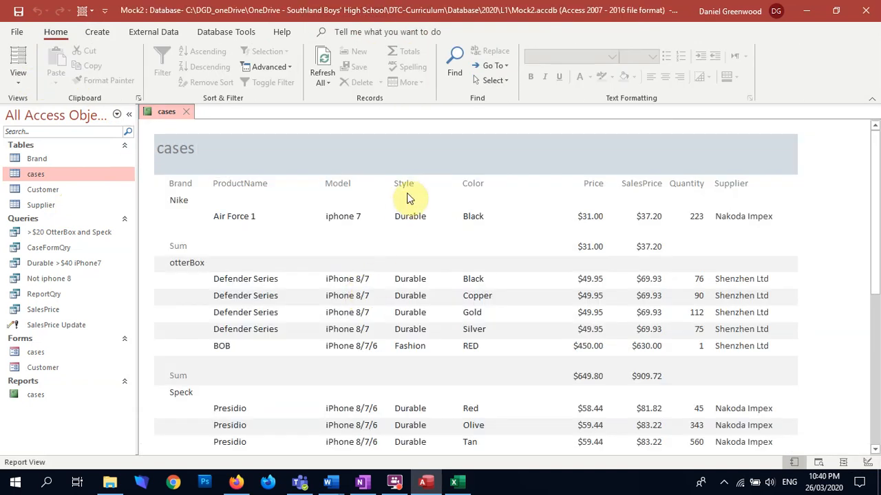
pyautogui.scroll(-6, 507, 244)
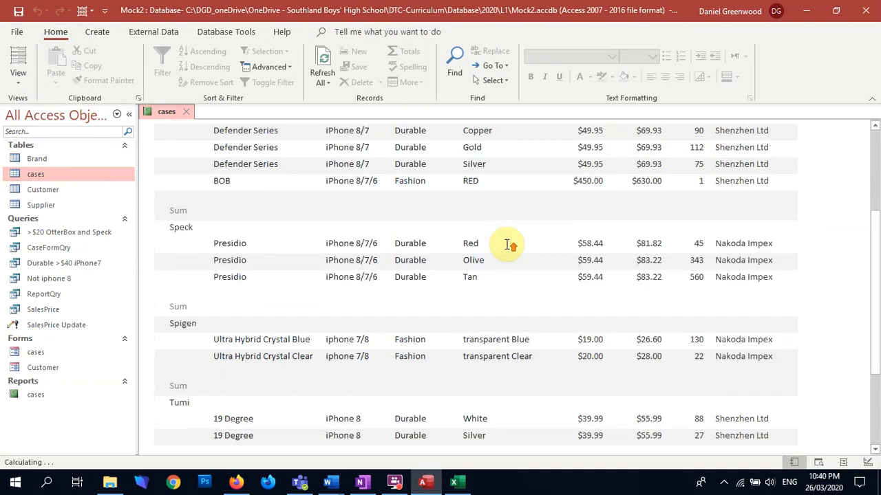
pyautogui.scroll(6, 507, 243)
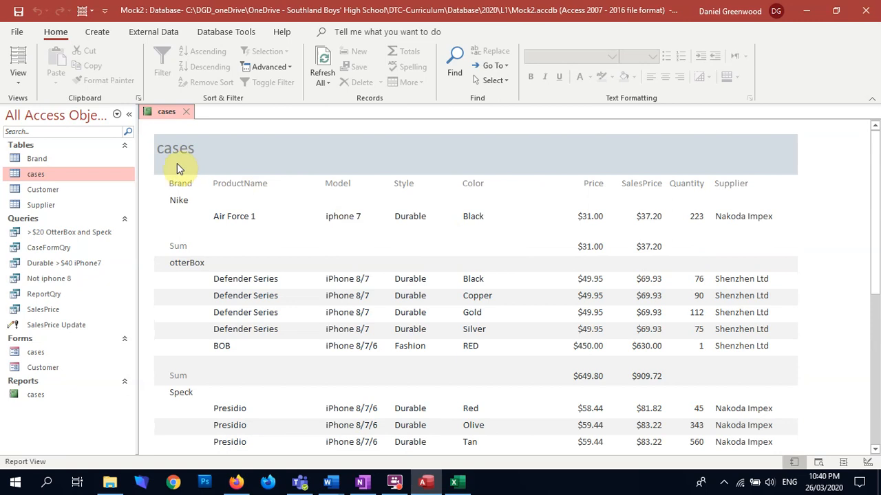
# - In Design view, left-align the text of the column headings, Brand and detail fields, and the two Brand Footer sums together
pyautogui.click(17, 78)
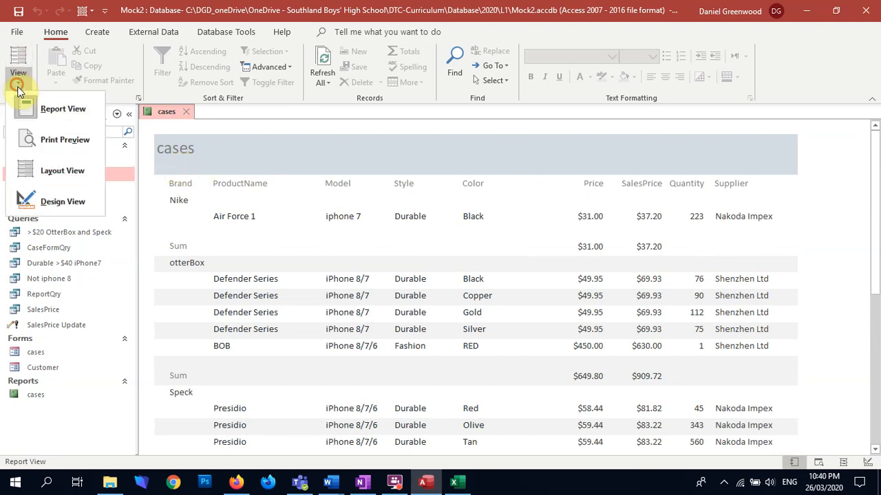
pyautogui.click(62, 200)
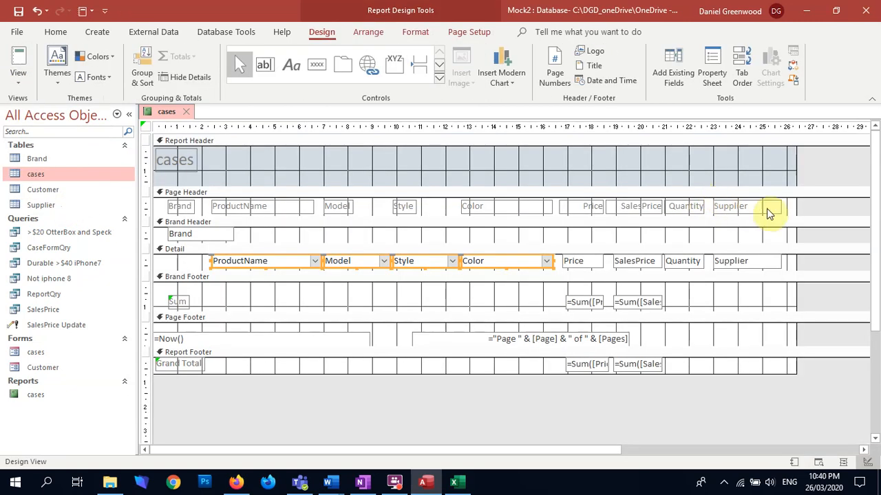
pyautogui.moveTo(788, 200); pyautogui.dragTo(202, 296)
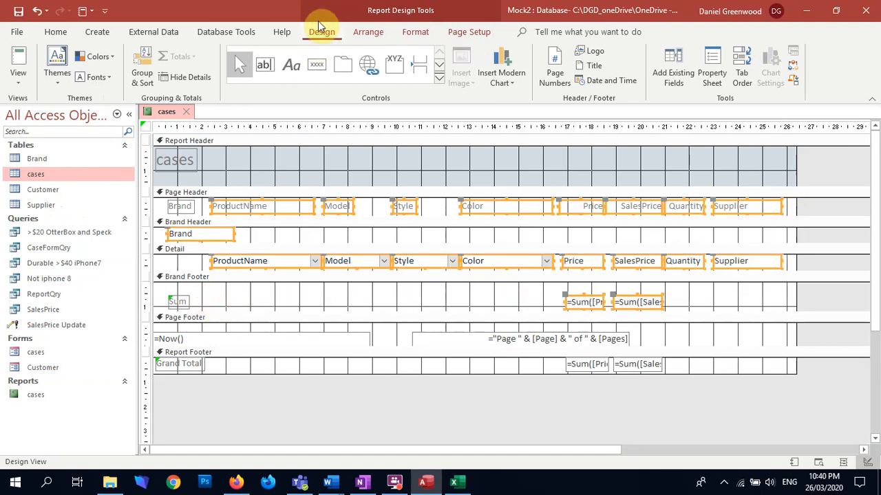
pyautogui.click(370, 34)
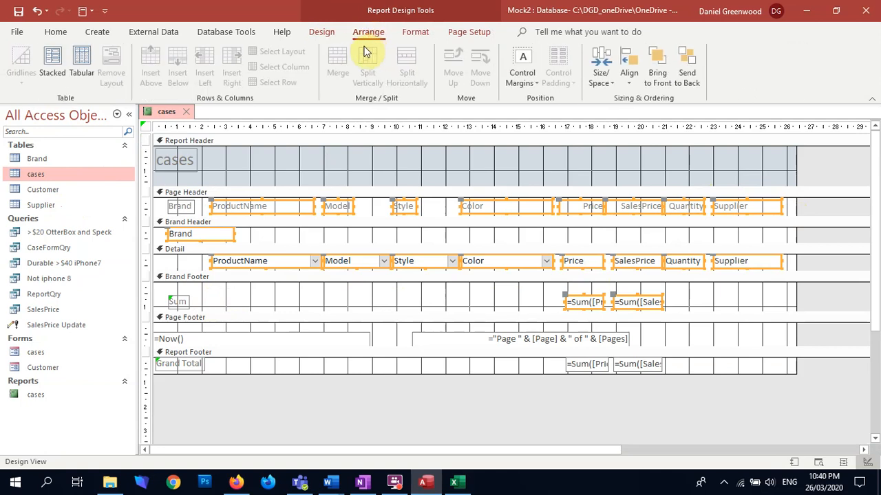
pyautogui.click(412, 33)
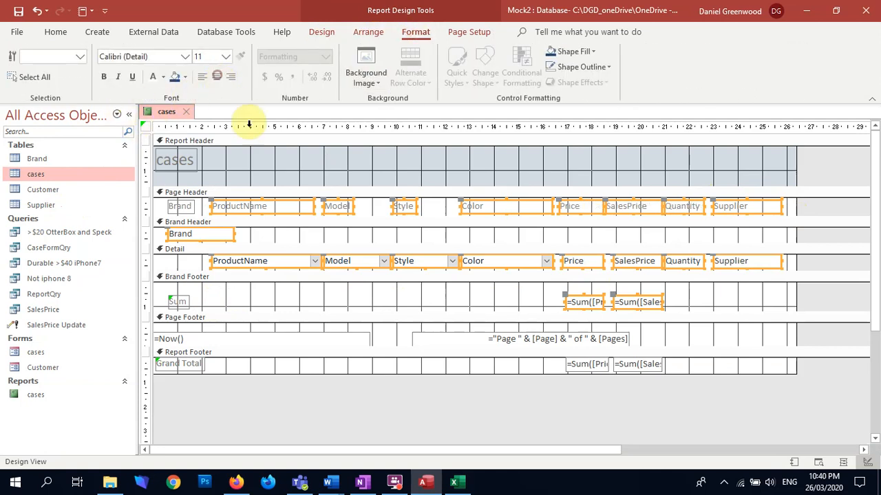
pyautogui.click(315, 236)
pyautogui.click(248, 238)
# - Nudge the Sum label and its two sum boxes slightly upward within the Brand Footer
pyautogui.moveTo(684, 288); pyautogui.dragTo(575, 309)
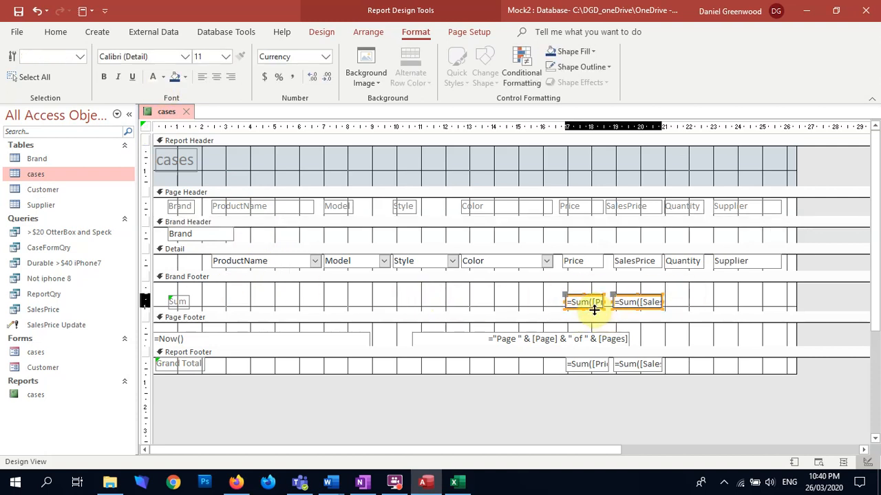
pyautogui.click(177, 301)
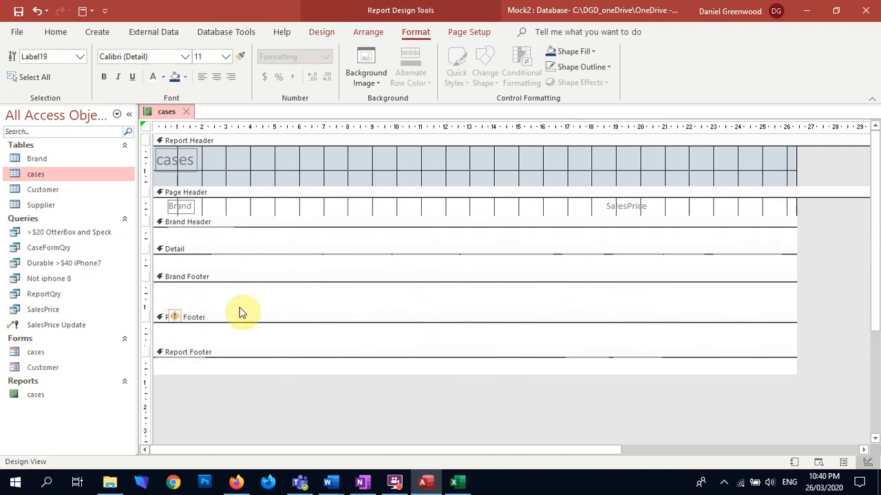
pyautogui.click(320, 299)
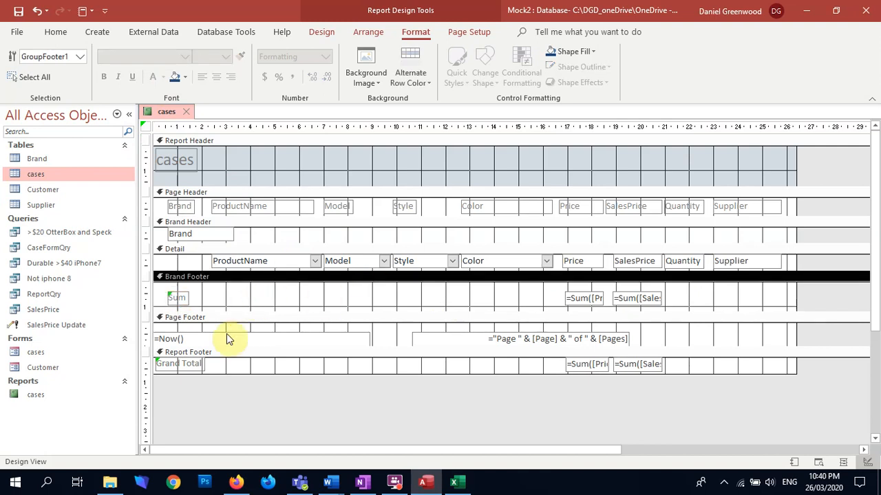
# - Move the Grand Total label and its two total boxes slightly down within the Report Footer
pyautogui.moveTo(686, 375); pyautogui.dragTo(151, 370)
pyautogui.press('Down')
pyautogui.press('Down')
pyautogui.press('Down')
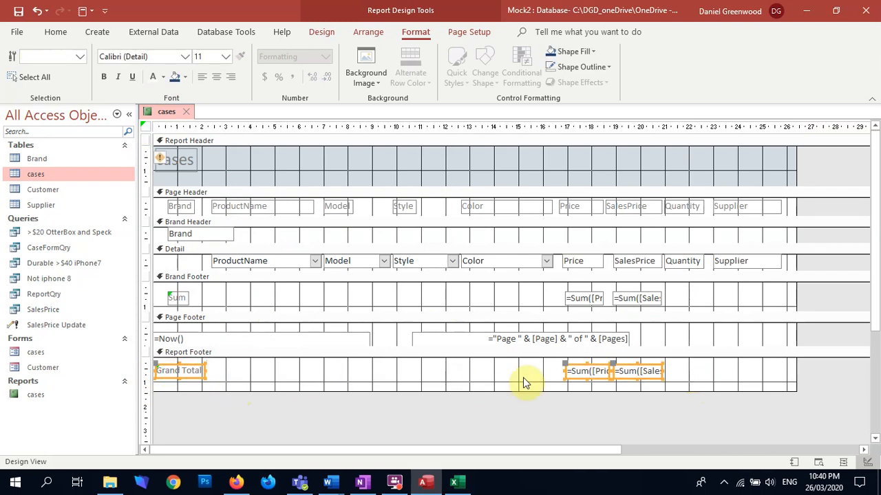
pyautogui.click(739, 372)
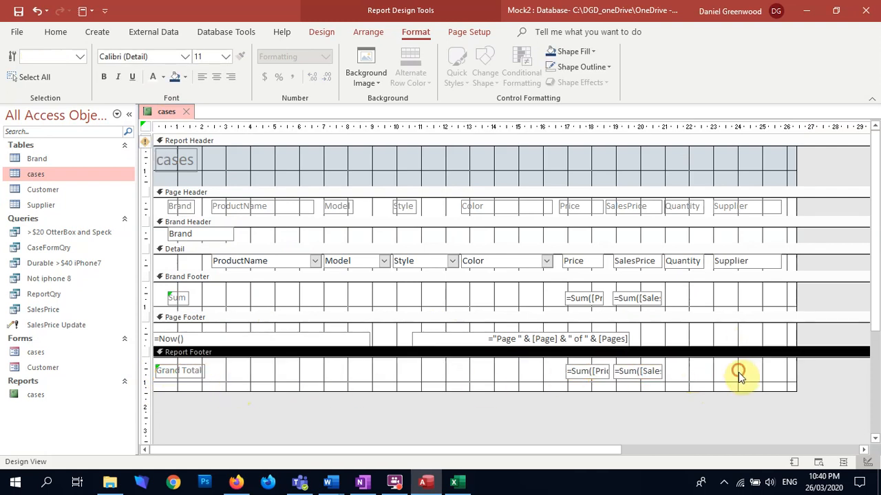
# - Draw a horizontal line about 25 cm long across the Brand Footer, just above the Sum label and boxes
pyautogui.click(666, 337)
pyautogui.moveTo(666, 335); pyautogui.dragTo(701, 325)
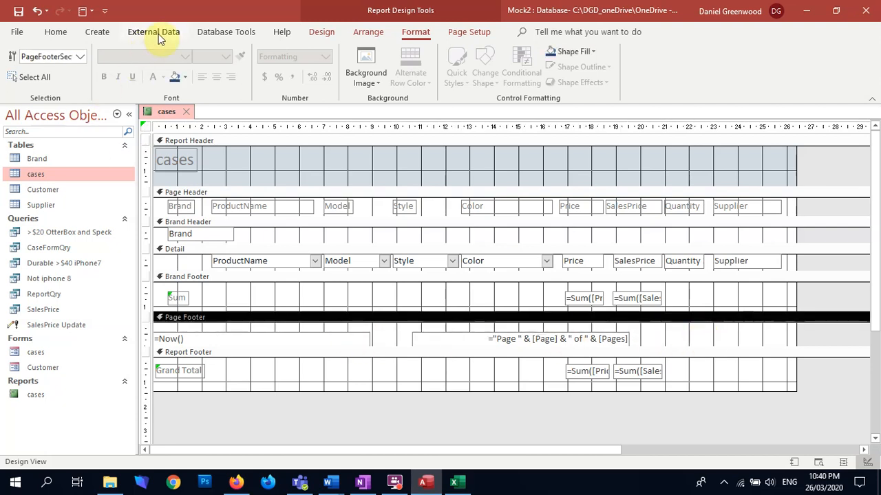
pyautogui.click(365, 34)
pyautogui.click(323, 33)
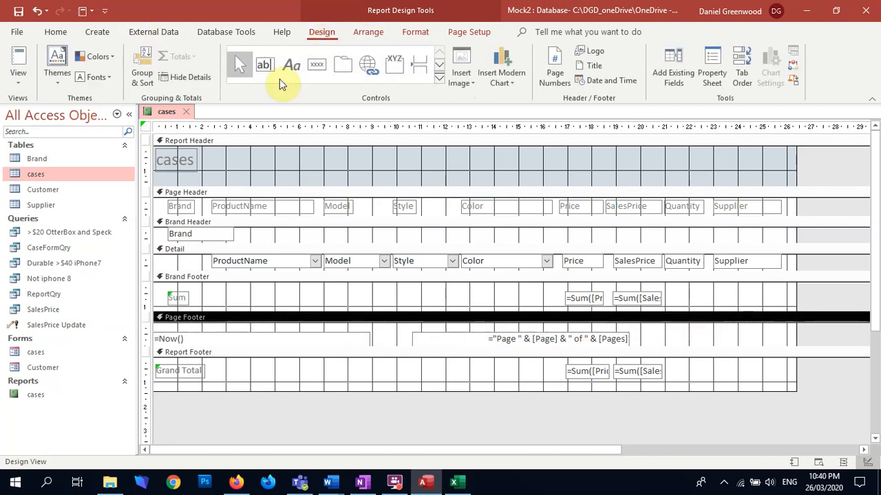
pyautogui.click(269, 64)
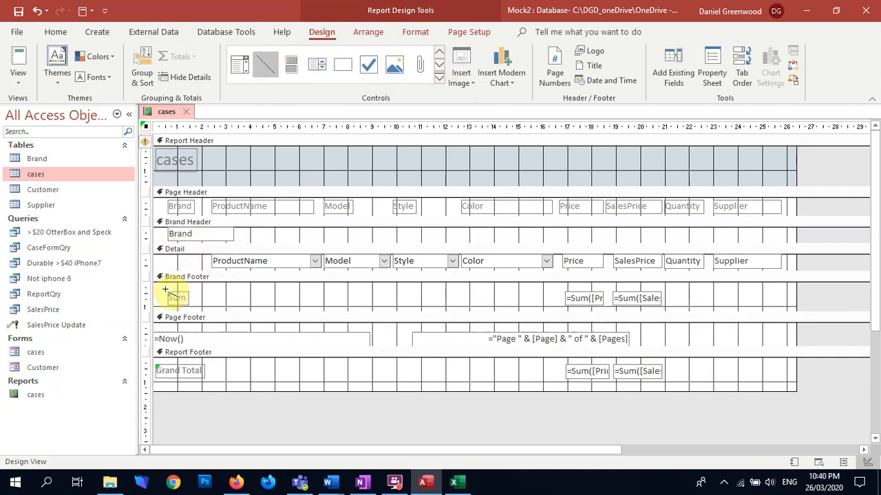
pyautogui.moveTo(165, 286); pyautogui.dragTo(781, 285)
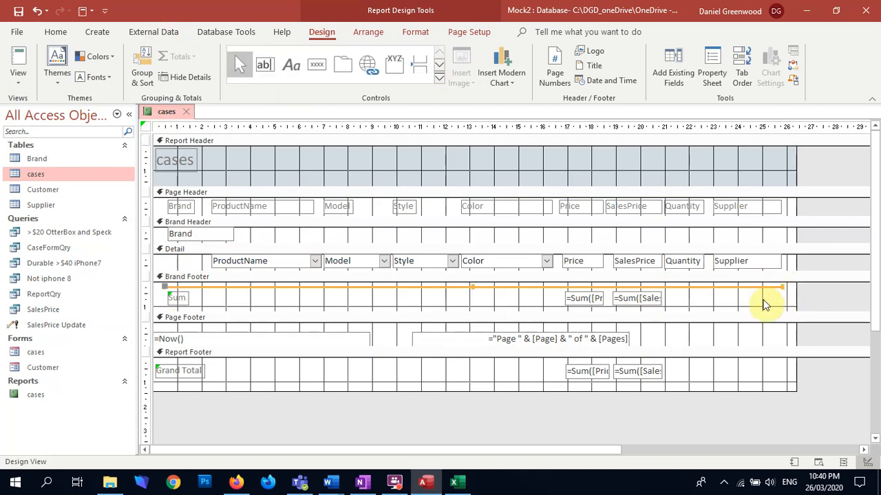
# - Duplicate the Brand Footer line and place the copy just below the Sum label and its boxes
pyautogui.hotkey('ctrl', 'c')
pyautogui.hotkey('ctrl', 'v')
pyautogui.press('Down')
pyautogui.press('Down')
pyautogui.press('Down')
pyautogui.press('Down')
pyautogui.press('Down')
pyautogui.press('Down')
pyautogui.press('Down')
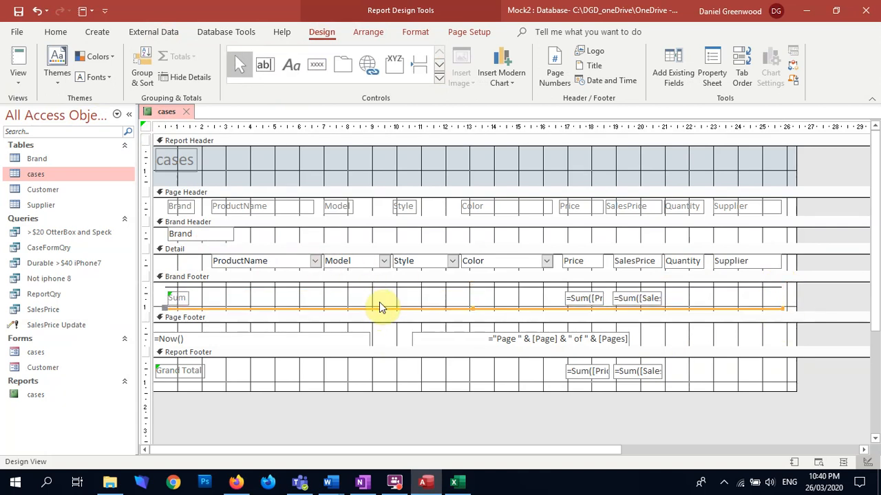
# - Paste a copy of the line into the Report Footer and move it just below the Grand Total label and boxes
pyautogui.click(158, 366)
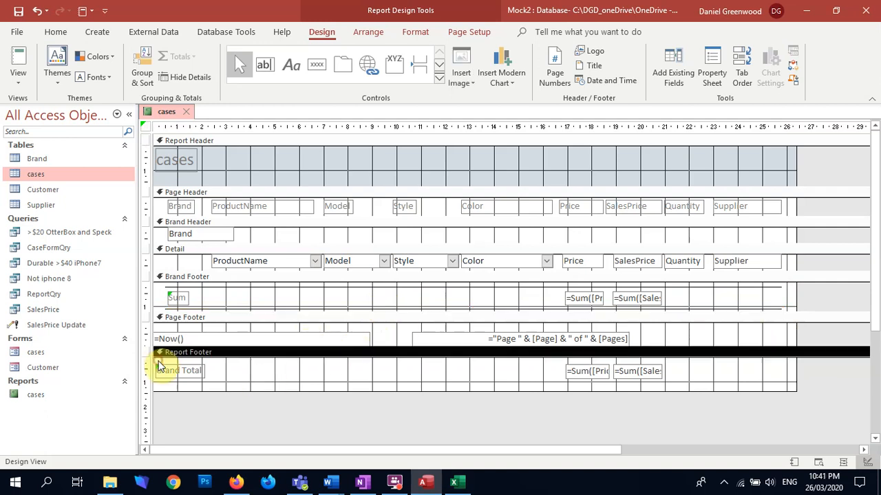
pyautogui.hotkey('ctrl', 'v')
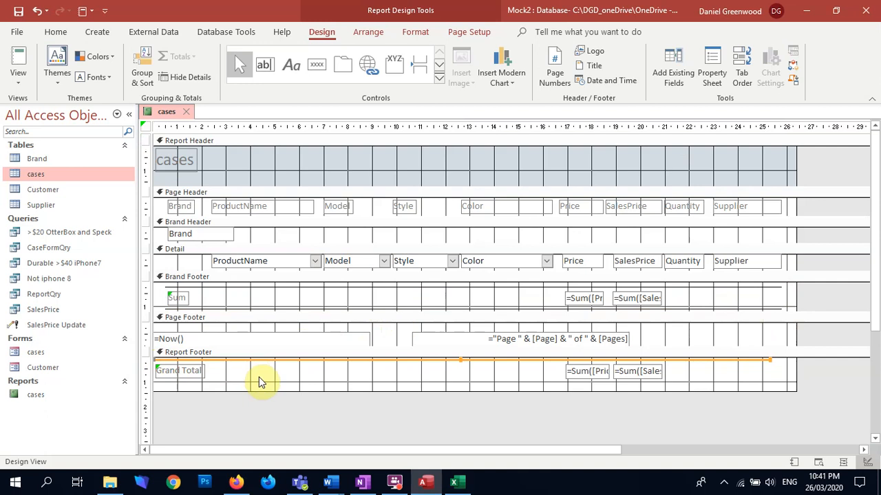
pyautogui.click(259, 380)
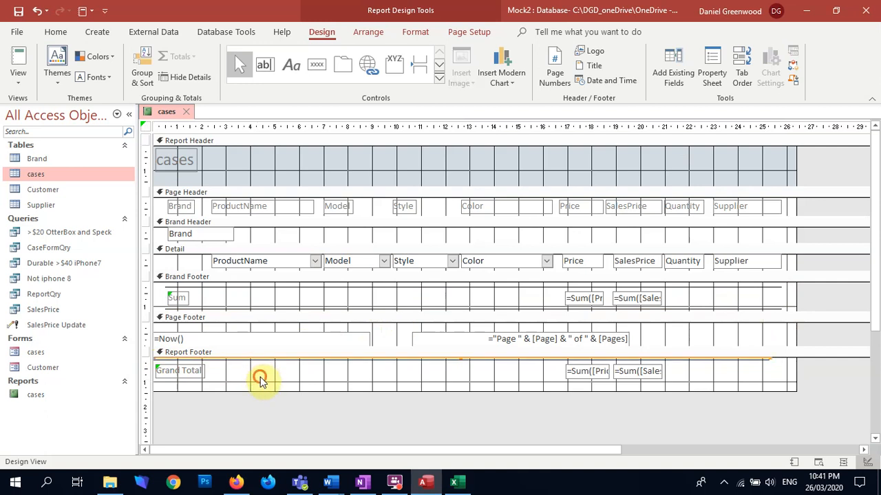
pyautogui.click(261, 381)
pyautogui.click(264, 362)
pyautogui.press('Down')
pyautogui.press('Down')
pyautogui.press('Down')
pyautogui.press('Down')
pyautogui.press('Down')
pyautogui.press('Down')
pyautogui.press('Down')
pyautogui.press('Down')
pyautogui.click(299, 372)
pyautogui.click(295, 383)
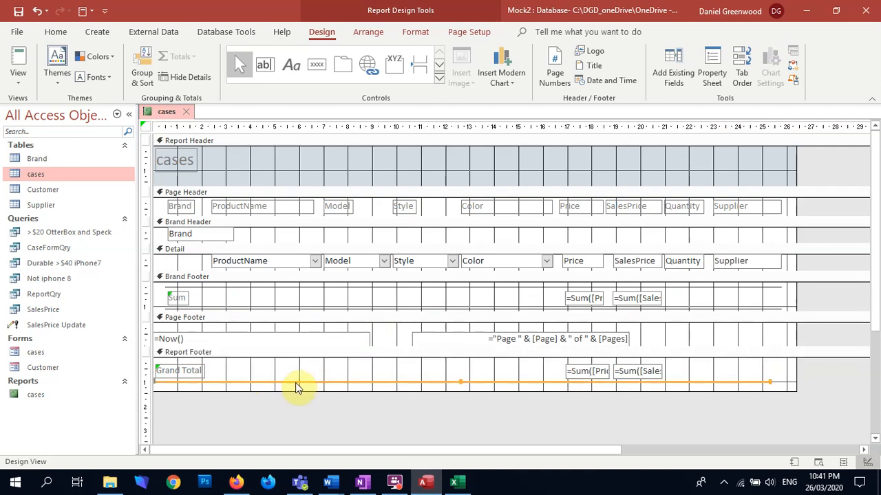
# - Add a second line copy directly under the lower Report Footer line to form a double line below Grand Total
pyautogui.moveTo(295, 383); pyautogui.dragTo(297, 387)
pyautogui.press('Up')
pyautogui.press('Up')
pyautogui.press('Up')
pyautogui.press('Up')
pyautogui.press('Up')
pyautogui.press('Up')
pyautogui.press('Up')
pyautogui.press('Up')
pyautogui.press('Up')
pyautogui.press('Up')
pyautogui.press('Up')
pyautogui.press('Up')
pyautogui.press('Up')
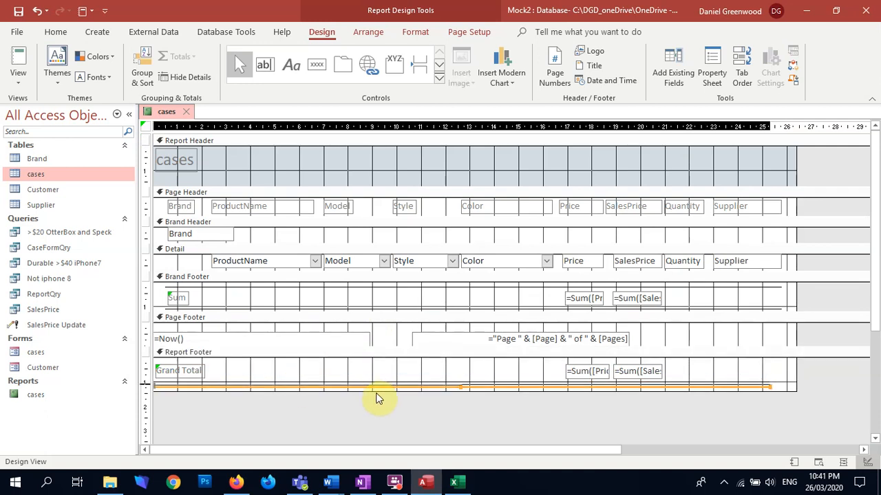
# - Place another line copy just above the Grand Total row and nudge the upper line of the double rule slightly down
pyautogui.press('Down')
pyautogui.press('Down')
pyautogui.press('Down')
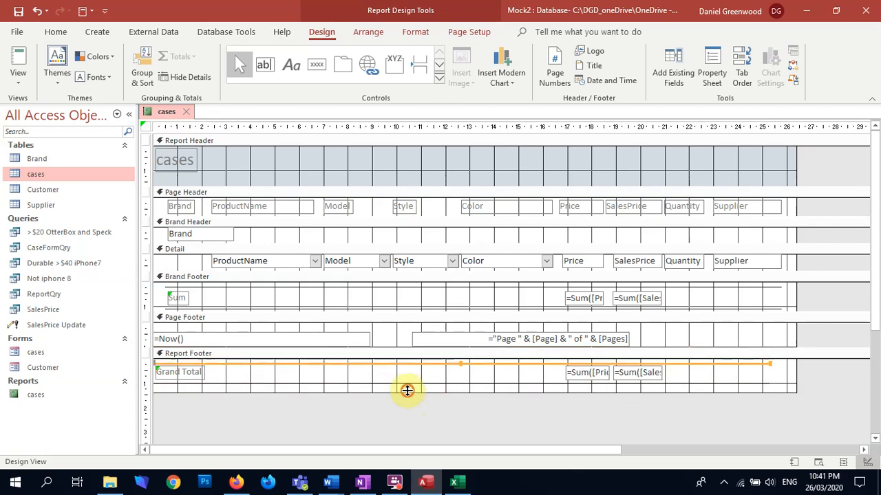
pyautogui.click(377, 384)
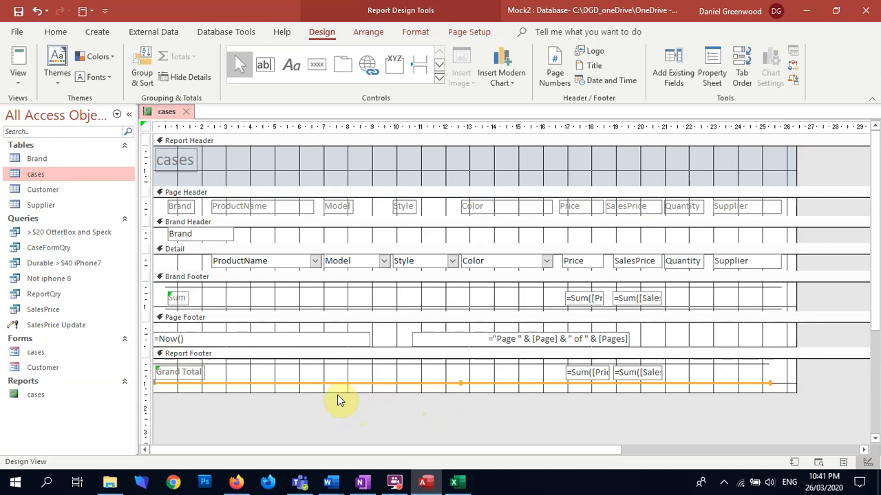
pyautogui.press('Down')
pyautogui.click(376, 363)
pyautogui.click(416, 375)
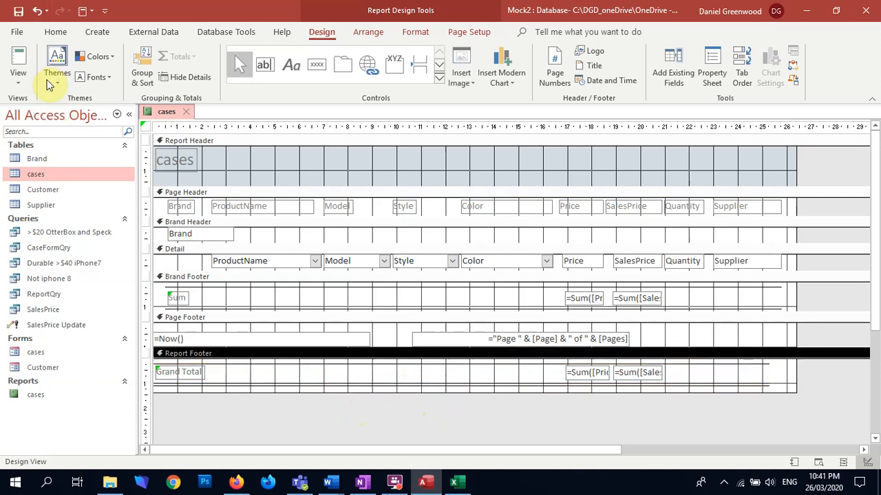
# - Check the separating lines around the sums and Grand Total in Report View, and return to Design View
pyautogui.click(18, 69)
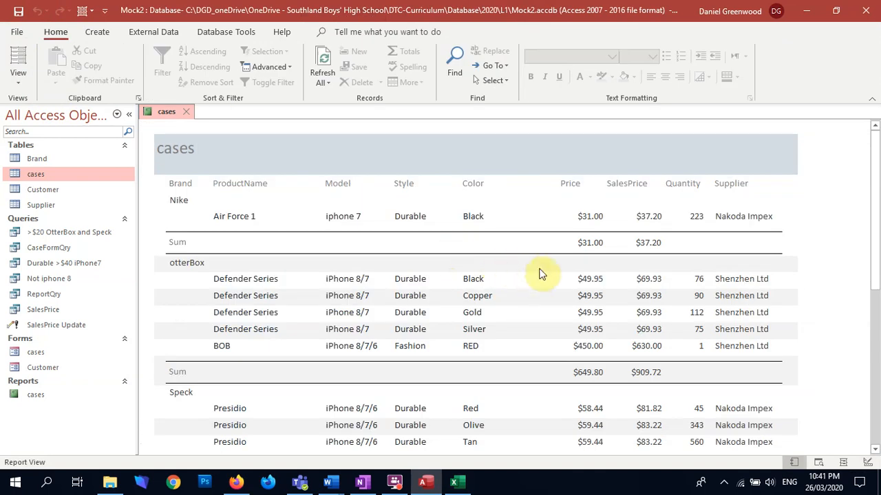
pyautogui.scroll(-10, 528, 282)
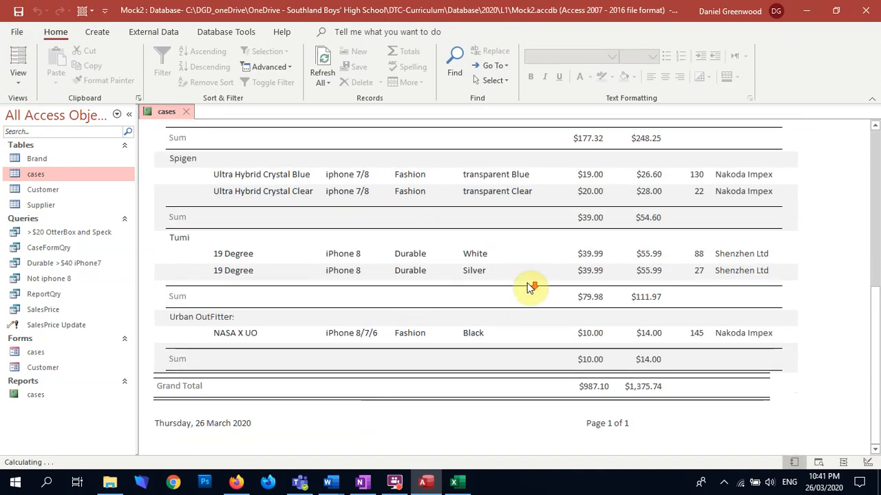
pyautogui.scroll(10, 529, 288)
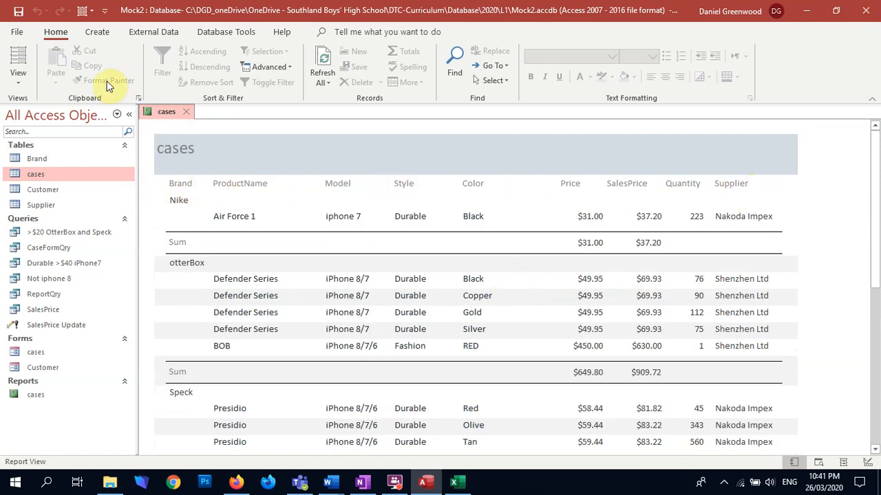
pyautogui.click(25, 89)
pyautogui.click(48, 200)
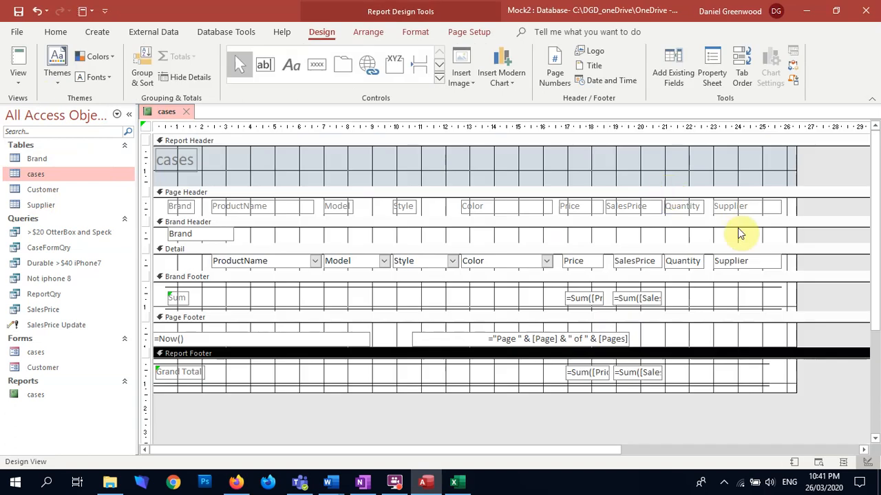
# - Make all the Page Header column headings bold and dark blue
pyautogui.moveTo(788, 201); pyautogui.dragTo(174, 217)
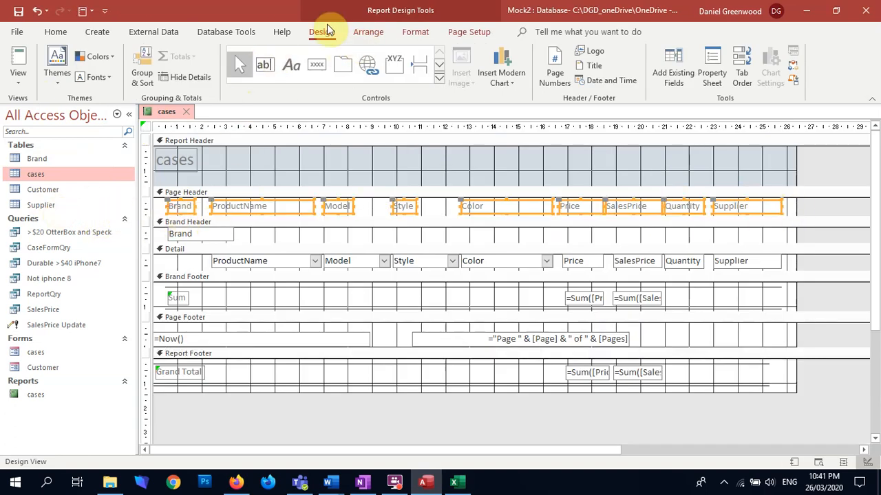
pyautogui.click(416, 35)
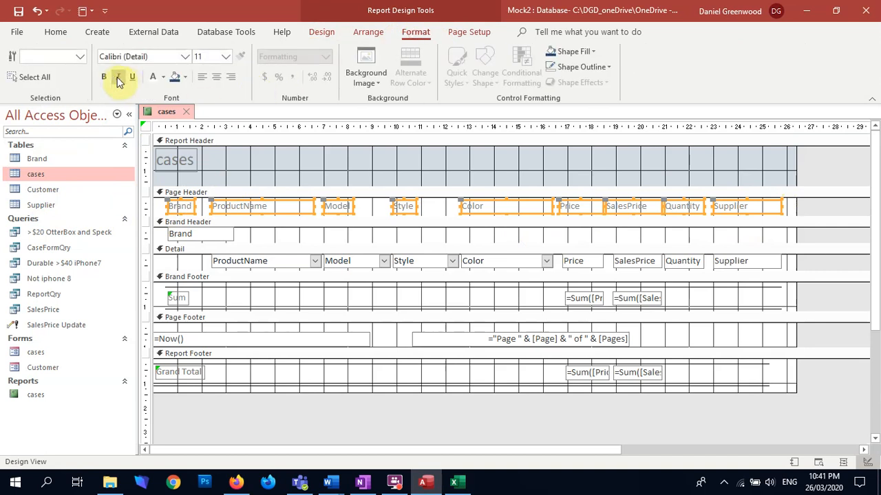
pyautogui.click(163, 77)
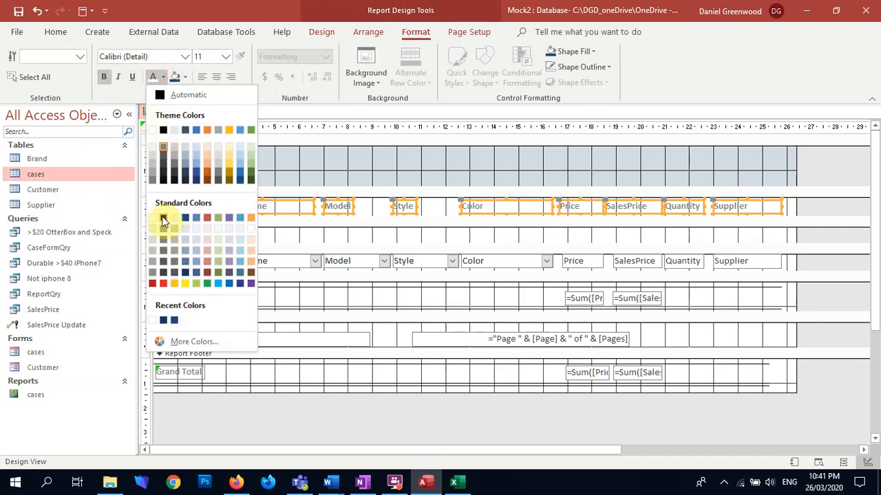
pyautogui.click(164, 322)
# - Fill the Report Header background with dark blue and make the cases title text white
pyautogui.rightClick(370, 172)
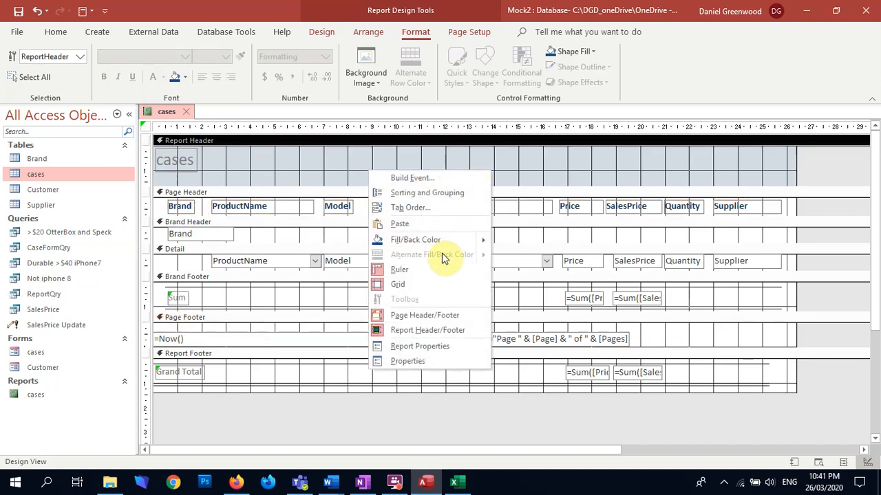
pyautogui.click(416, 240)
pyautogui.click(177, 160)
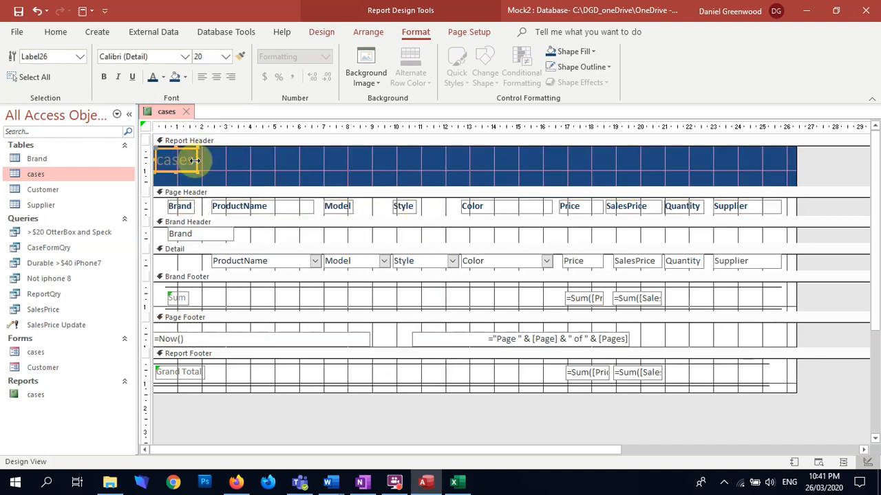
pyautogui.click(160, 78)
pyautogui.click(151, 129)
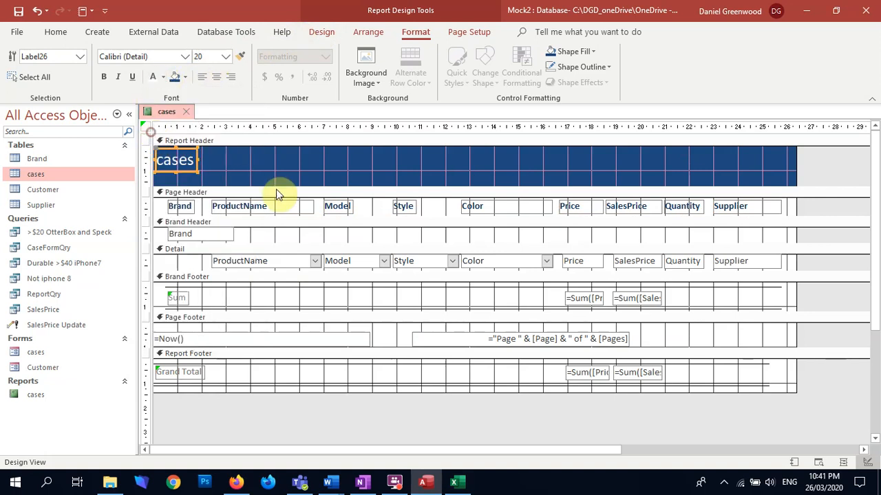
# - Set the font of every control in the report to Century Gothic
pyautogui.click(324, 232)
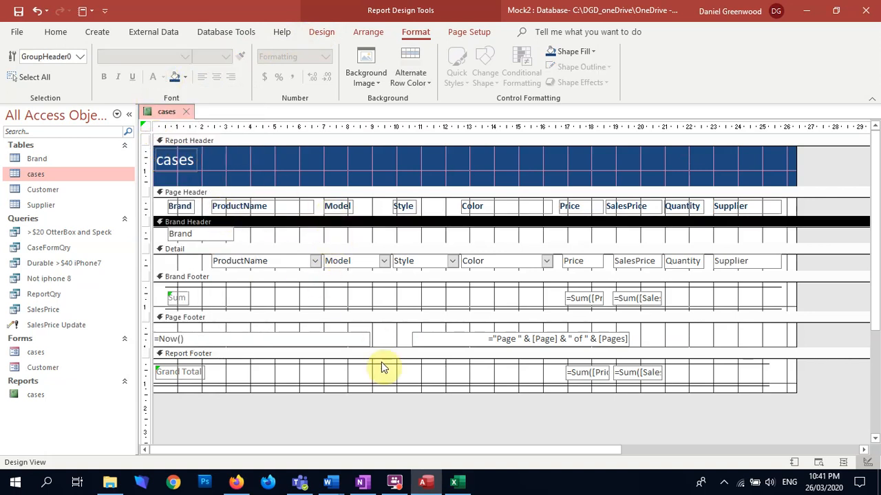
pyautogui.hotkey('ctrl', 'a')
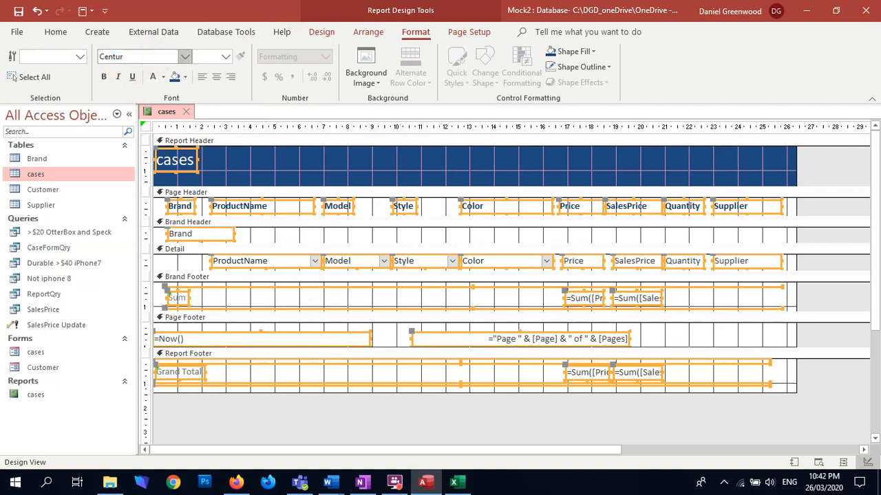
pyautogui.write('Century Gothic')
pyautogui.press('Return')
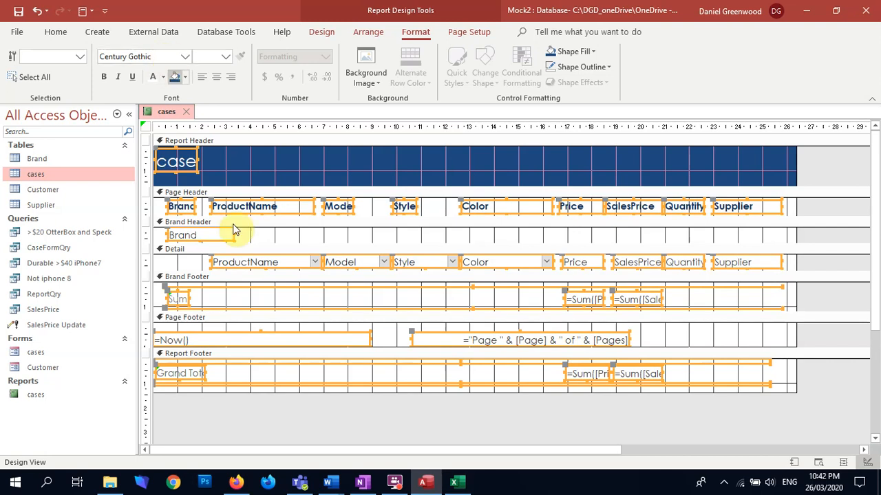
# - Set the font size of all controls below the Report Header to 10
pyautogui.moveTo(158, 203); pyautogui.dragTo(791, 356)
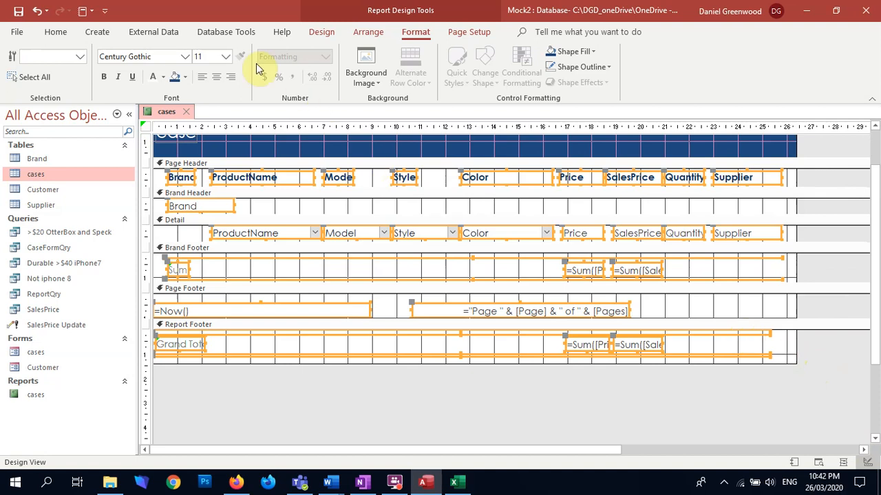
pyautogui.click(228, 56)
pyautogui.click(205, 99)
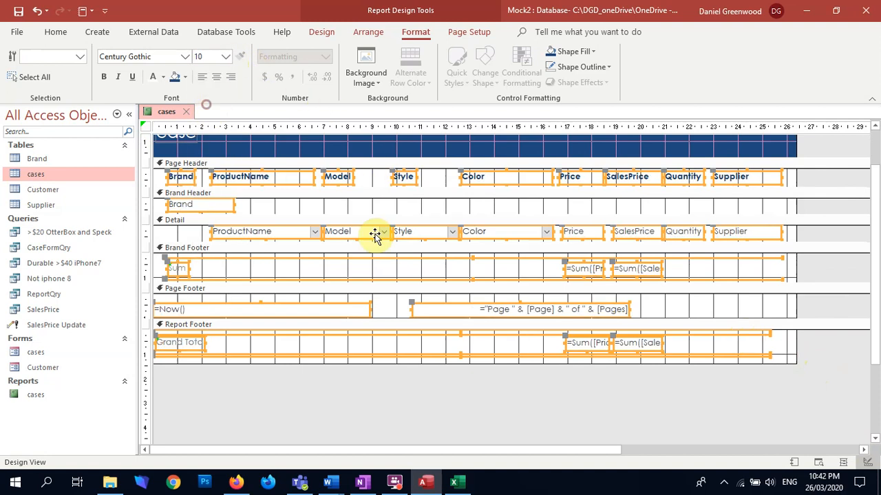
pyautogui.click(497, 195)
pyautogui.scroll(1, 261, 199)
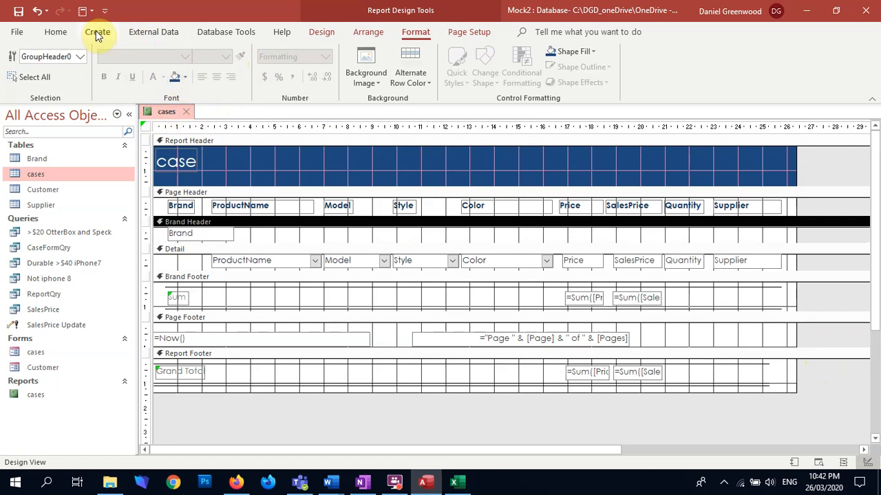
# - Review the restyled fonts, colours and line positions through the whole report in Report View, and reopen Design View
pyautogui.click(18, 60)
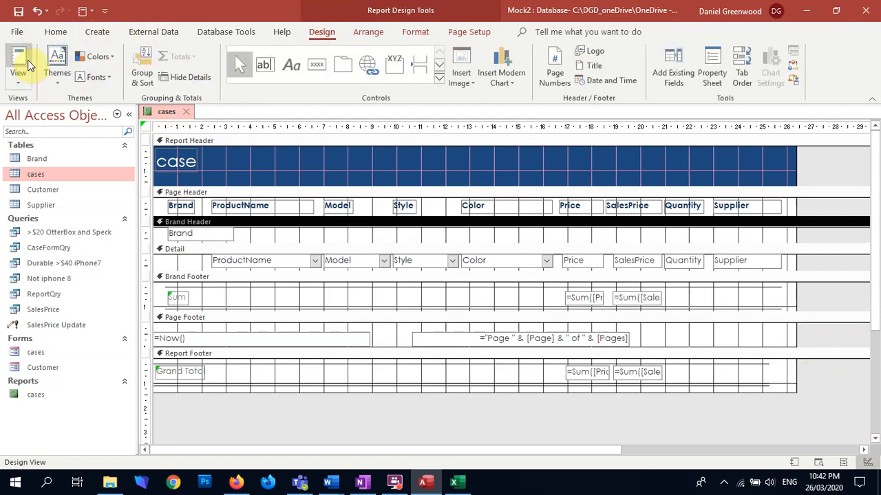
pyautogui.scroll(-5, 633, 287)
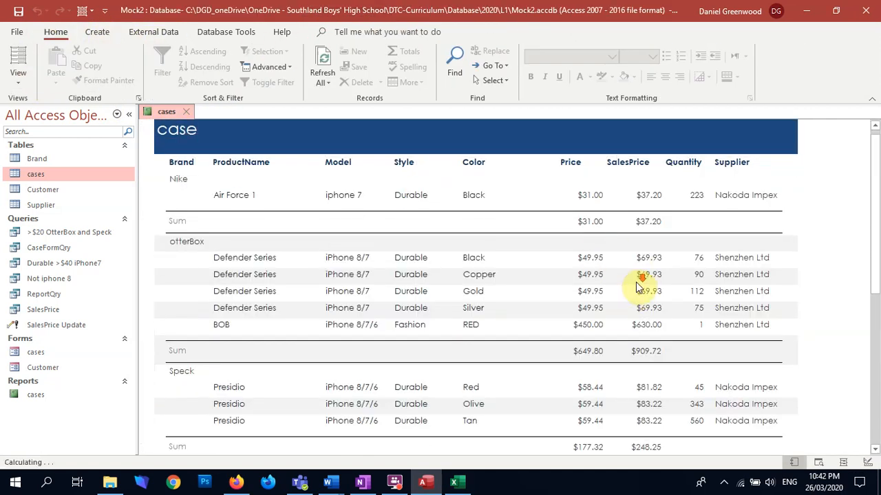
pyautogui.scroll(-5, 638, 290)
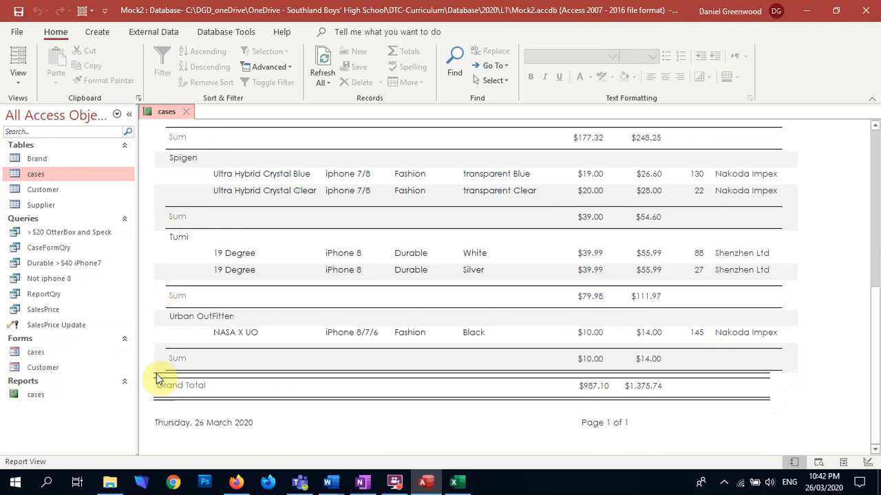
pyautogui.click(20, 77)
pyautogui.click(36, 204)
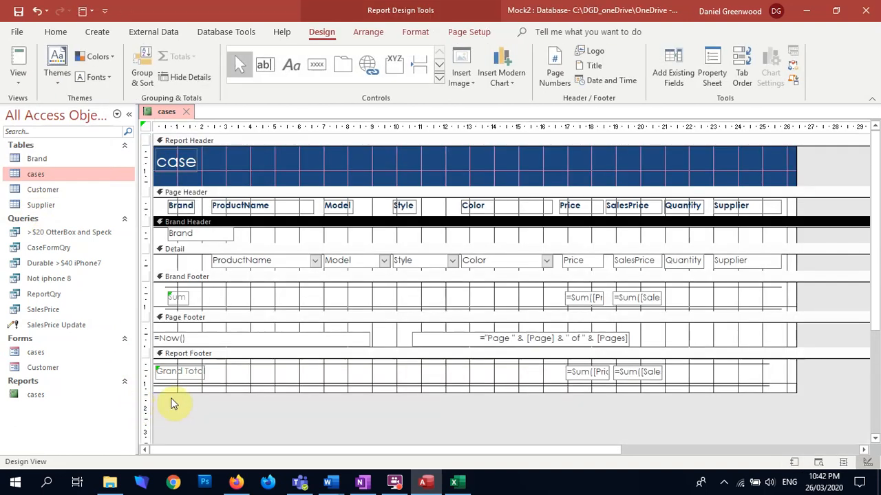
# - Shift the three Report Footer lines right so they start in line with the Sum label above
pyautogui.click(253, 391)
pyautogui.moveTo(248, 361); pyautogui.dragTo(299, 401)
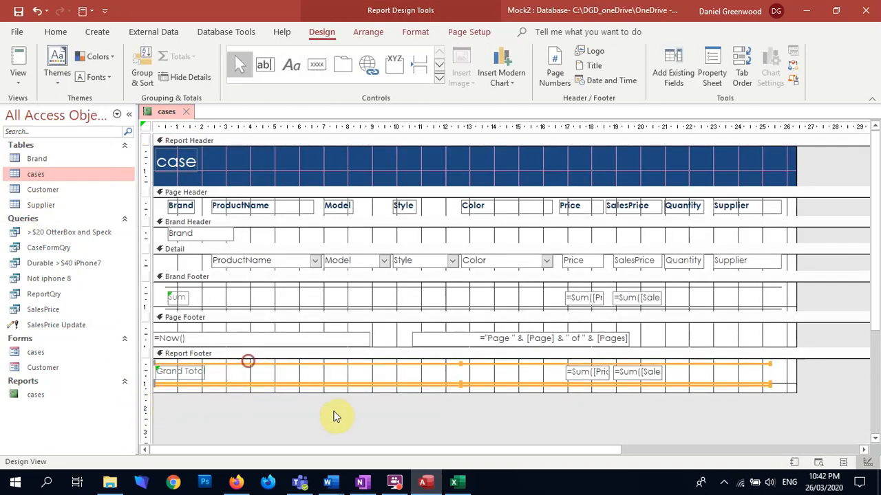
pyautogui.press('Right')
pyautogui.press('Right')
pyautogui.press('Right')
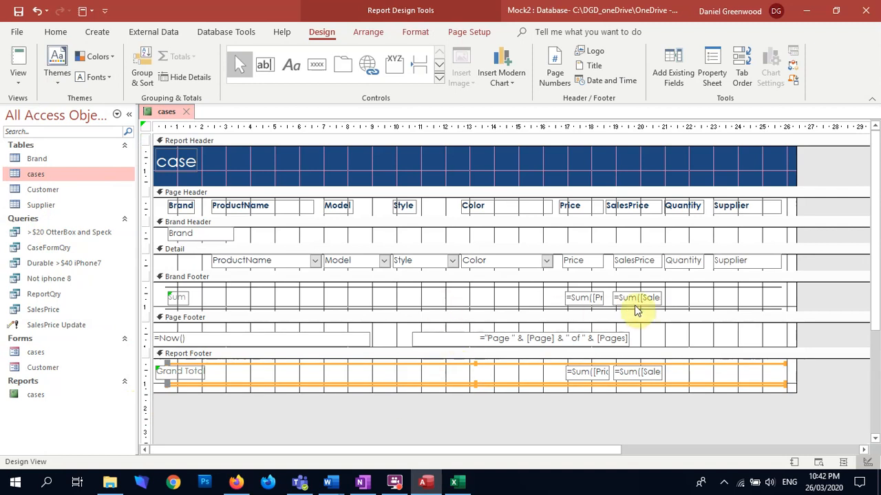
# - Nudge both Brand Footer lines slightly right to match the Report Footer lines
pyautogui.click(787, 291)
pyautogui.moveTo(771, 311); pyautogui.dragTo(774, 315)
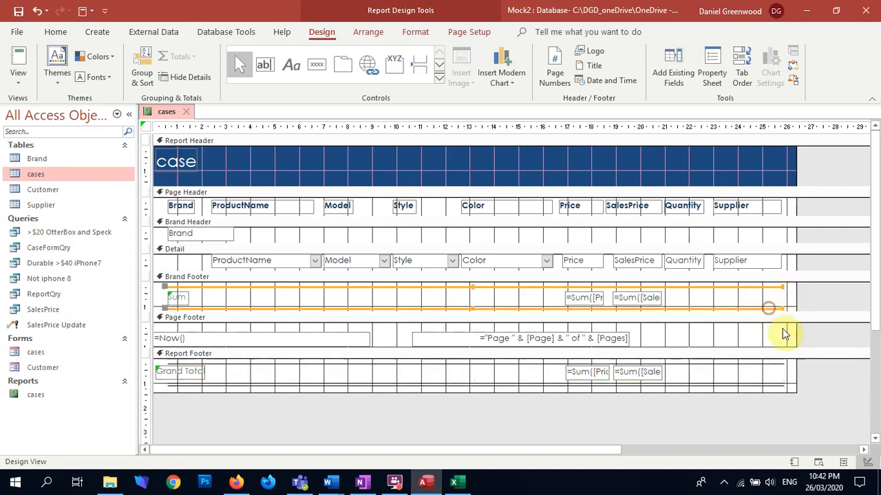
pyautogui.click(162, 344)
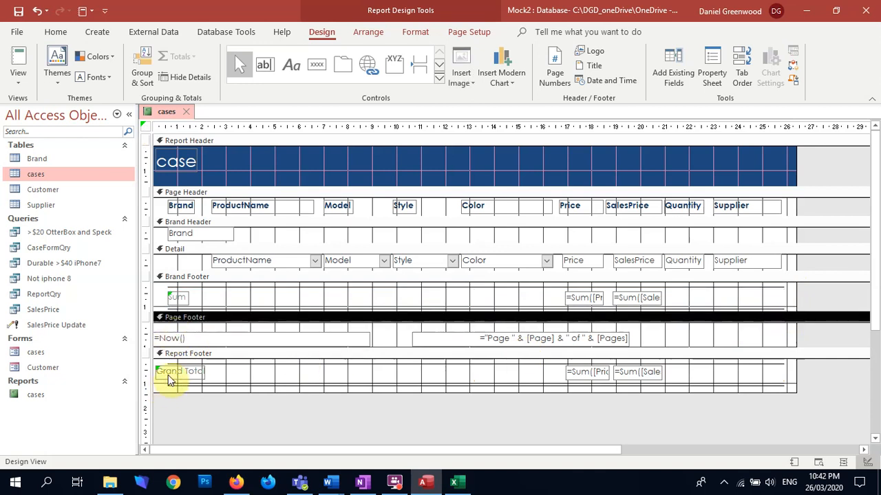
# - Try to shift the Grand Total label right into line with the Sum label, and delete the stray duplicate label
pyautogui.click(173, 374)
pyautogui.press('Right')
pyautogui.press('Right')
pyautogui.press('Right')
pyautogui.press('Right')
pyautogui.press('Right')
pyautogui.press('Right')
pyautogui.press('Right')
pyautogui.press('Right')
pyautogui.press('Right')
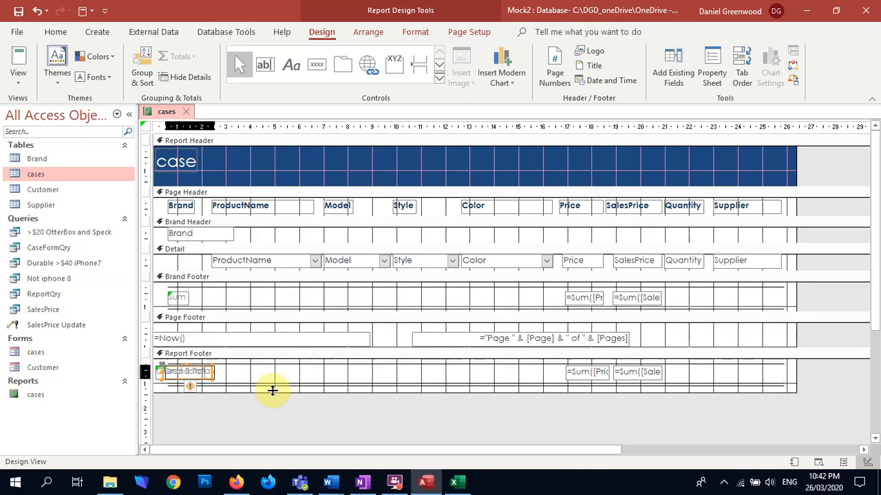
pyautogui.press('Right')
pyautogui.press('Right')
pyautogui.press('Right')
pyautogui.press('Delete')
# - Clear the overlapping duplicate Grand Total label and shift the remaining one right to the 1 cm ruler mark
pyautogui.click(171, 371)
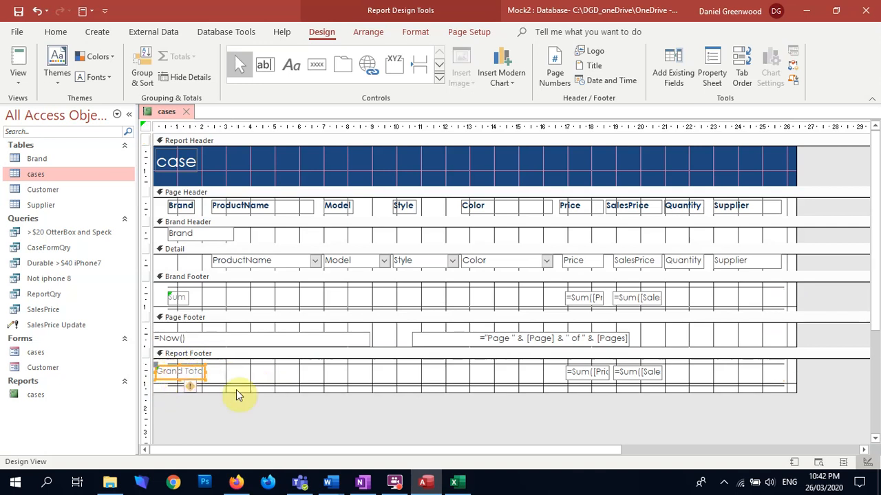
pyautogui.press('Right')
pyautogui.press('Right')
pyautogui.press('Right')
pyautogui.press('Right')
pyautogui.press('Right')
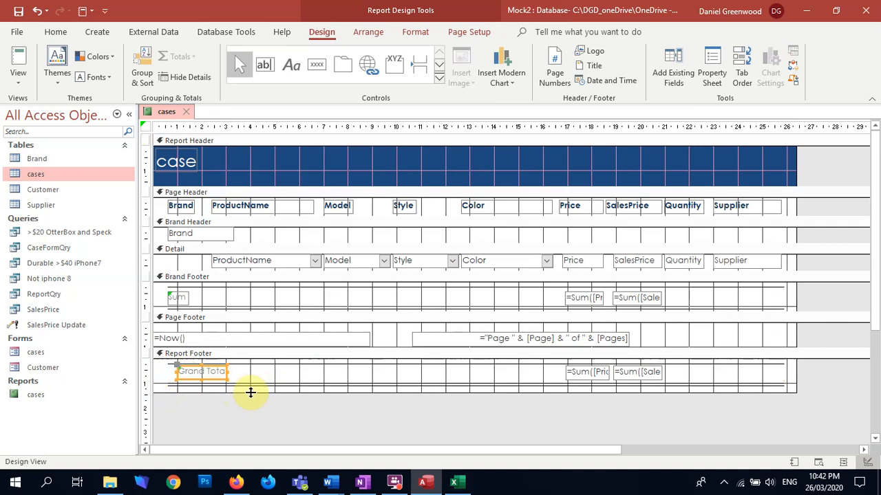
# - Shift the Sum label right into line with the Grand Total label, and shorten both Brand Footer lines to start there
pyautogui.click(179, 298)
pyautogui.press('Right')
pyautogui.press('Right')
pyautogui.press('Right')
pyautogui.press('Right')
pyautogui.press('Right')
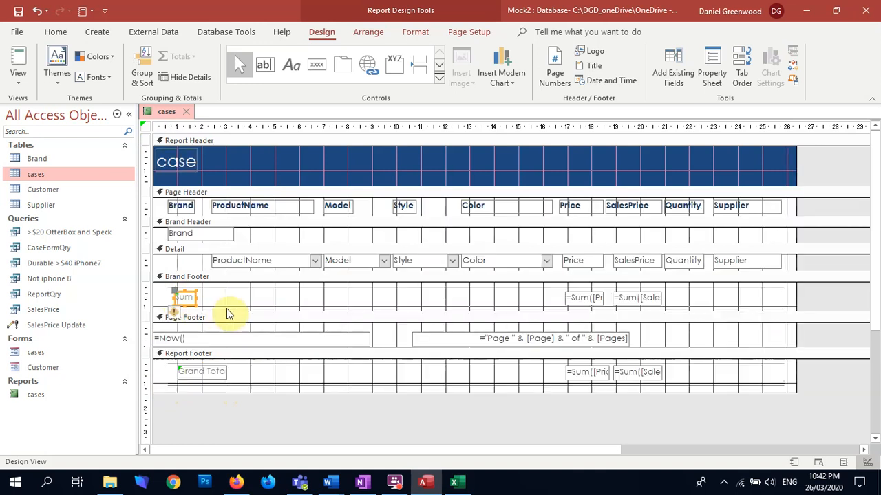
pyautogui.click(227, 303)
pyautogui.moveTo(163, 284)
pyautogui.mouseDown()
pyautogui.moveTo(177, 310)
pyautogui.moveTo(177, 284)
pyautogui.mouseUp()
# - Undo the move of the stray line at the Report Footer's upper edge and delete that line
pyautogui.click(165, 377)
pyautogui.click(164, 366)
pyautogui.moveTo(163, 361); pyautogui.dragTo(166, 367)
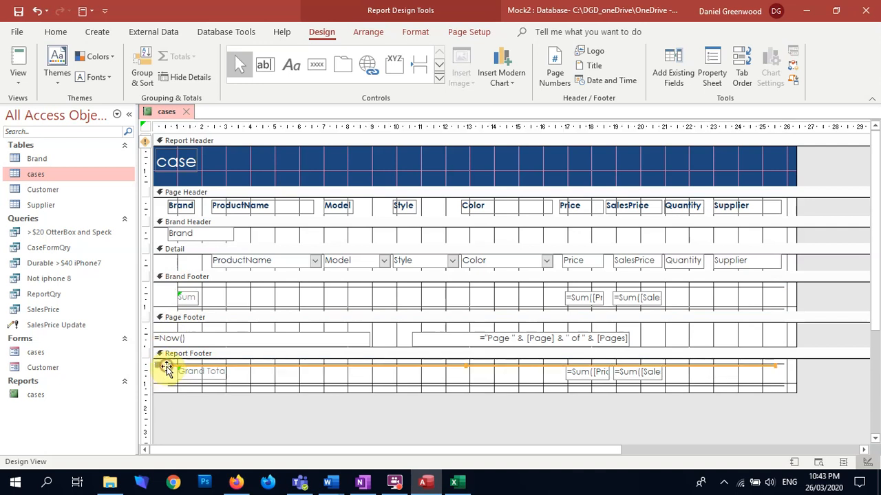
pyautogui.hotkey('ctrl', 'z')
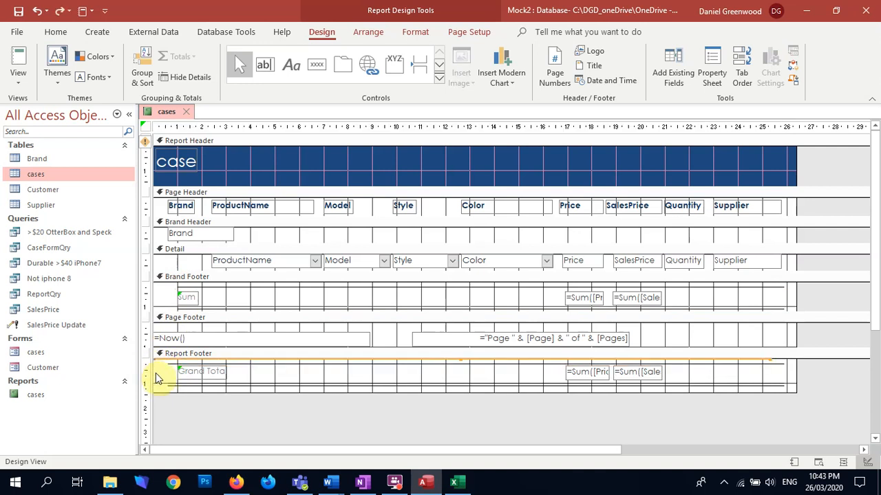
pyautogui.press('Delete')
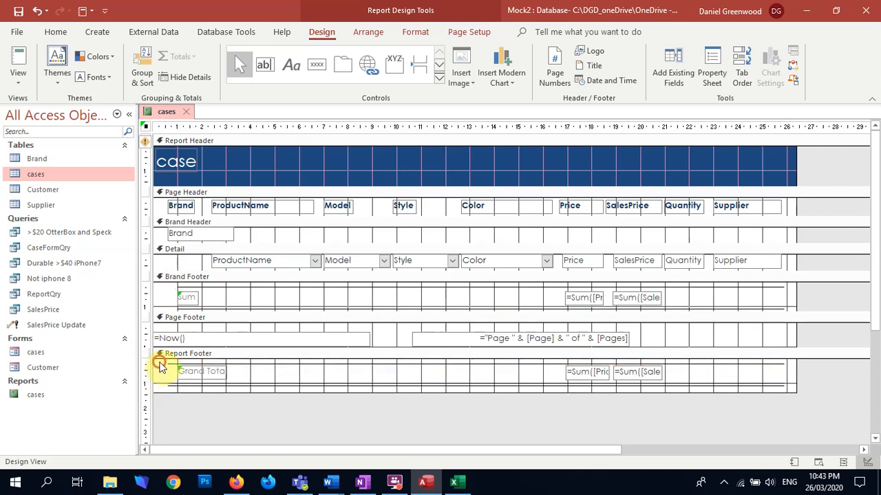
# - Shorten the three Report Footer lines so they start in line with the Grand Total label
pyautogui.moveTo(173, 390); pyautogui.dragTo(172, 390)
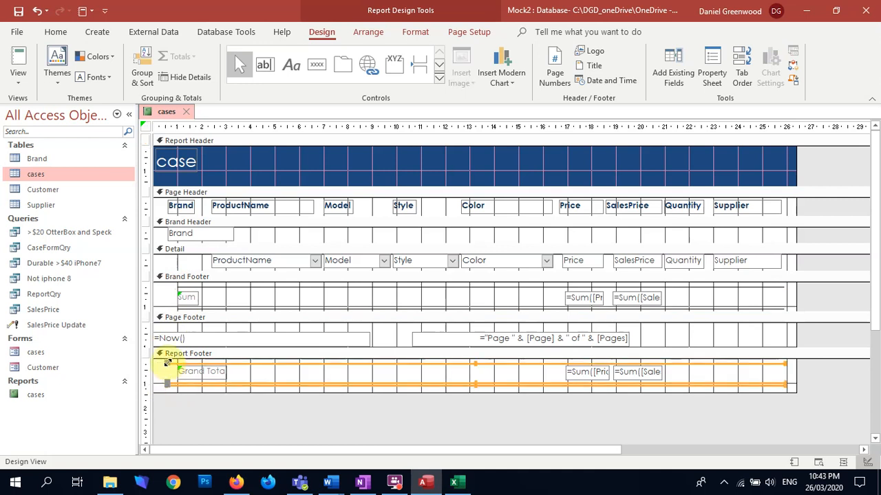
pyautogui.press('Delete')
pyautogui.hotkey('ctrl', 'z')
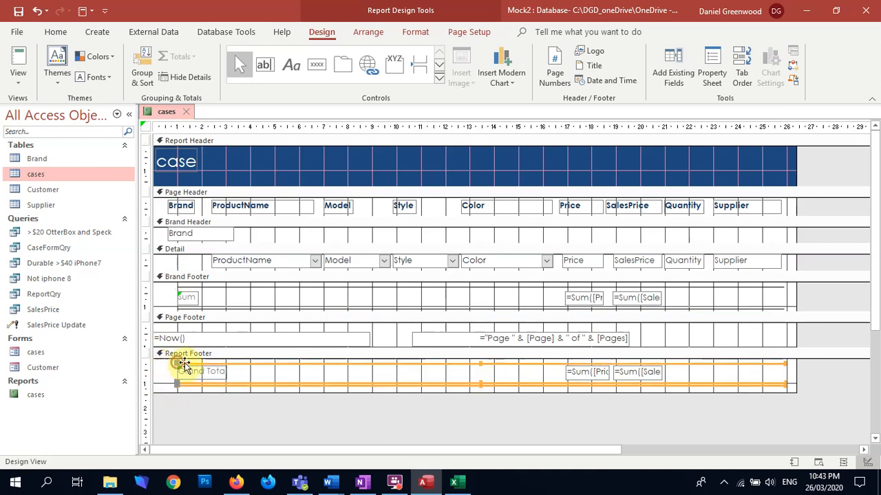
pyautogui.click(163, 376)
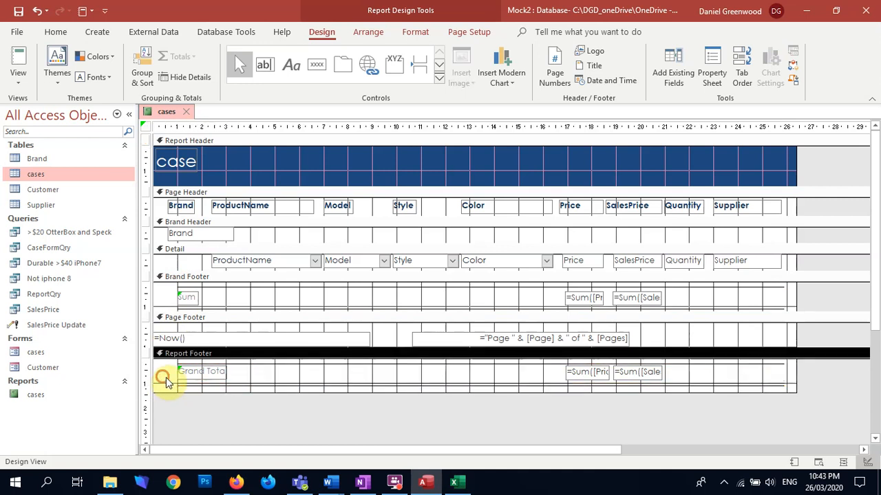
# - Review the alignment of labels, lines and brand names through the whole report in Report View
pyautogui.click(16, 68)
pyautogui.scroll(-10, 183, 372)
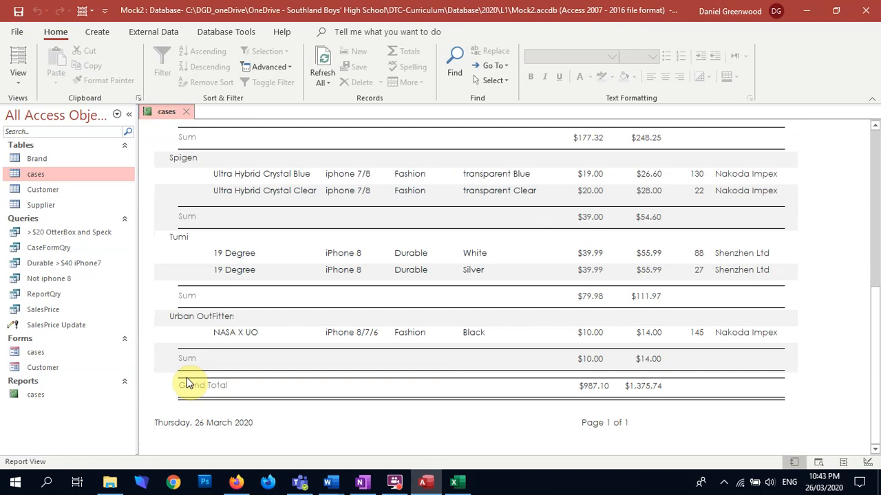
pyautogui.scroll(10, 187, 383)
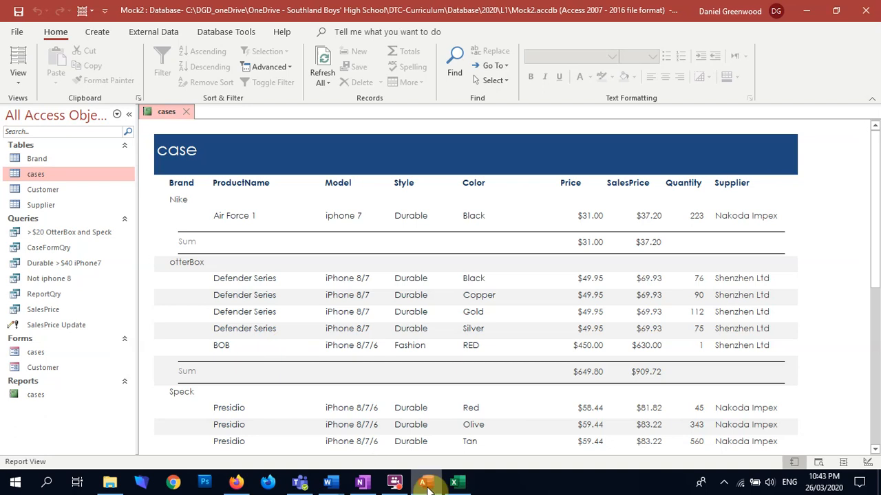
pyautogui.click(394, 483)
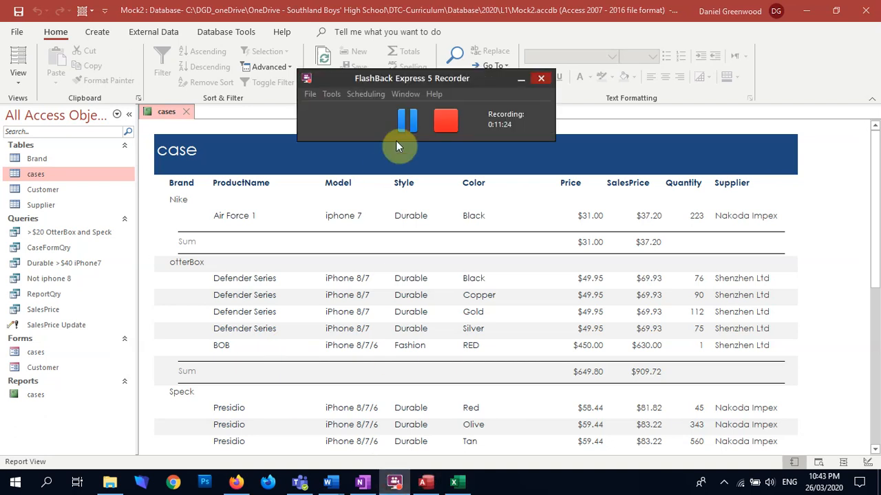
pyautogui.click(271, 222)
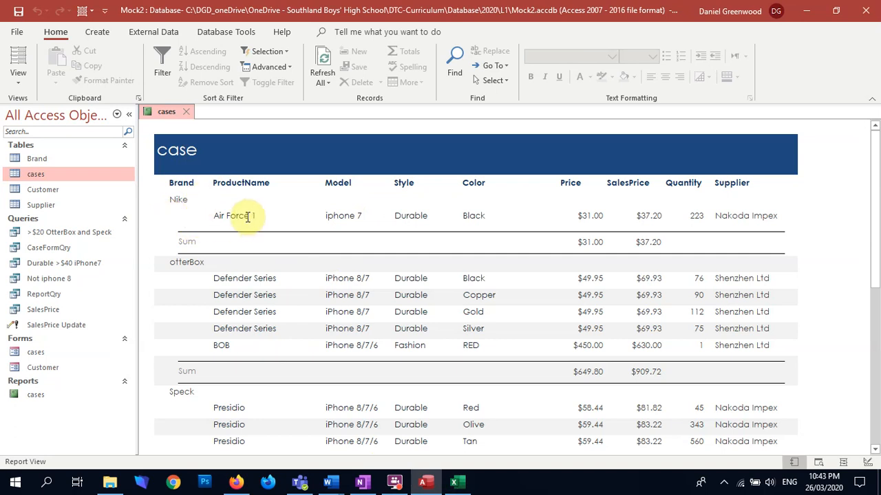
pyautogui.scroll(-1, 242, 262)
pyautogui.scroll(-10, 182, 204)
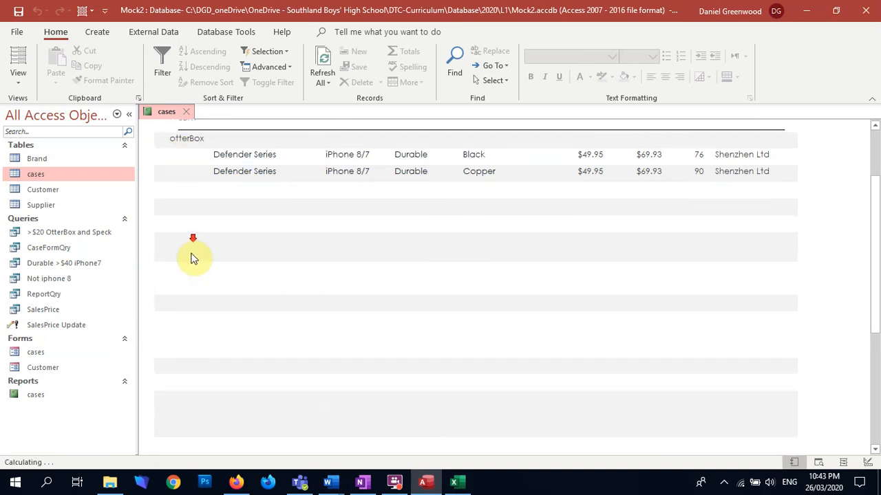
pyautogui.scroll(-5, 196, 258)
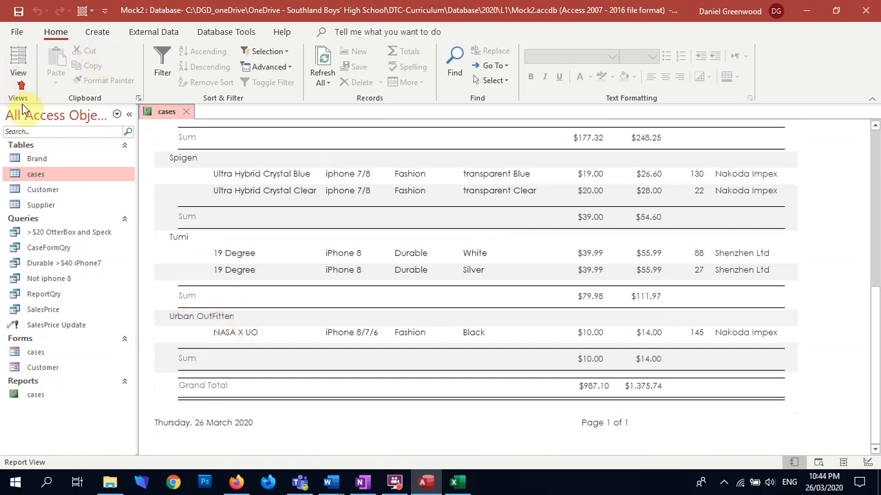
pyautogui.scroll(10, 243, 227)
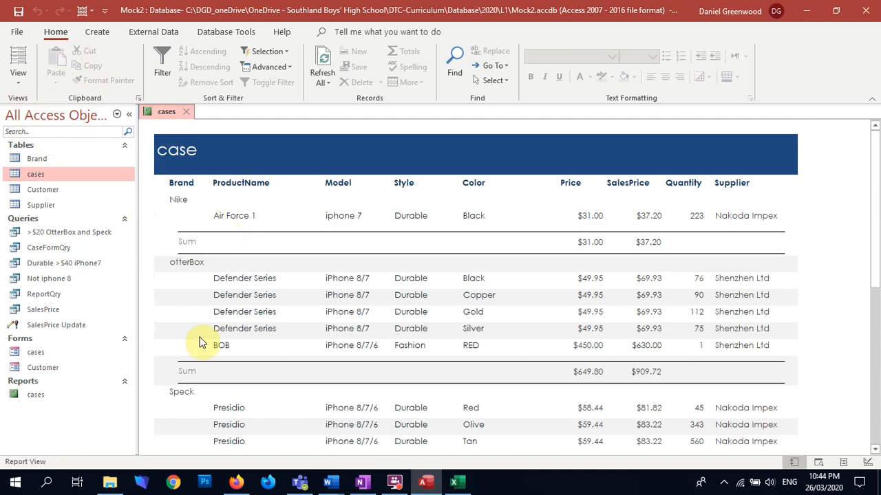
# - In Design View, widen the Brand Header's Brand field to about 3.4 cm and move it right to the Sum label's edge and slightly down
pyautogui.click(10, 69)
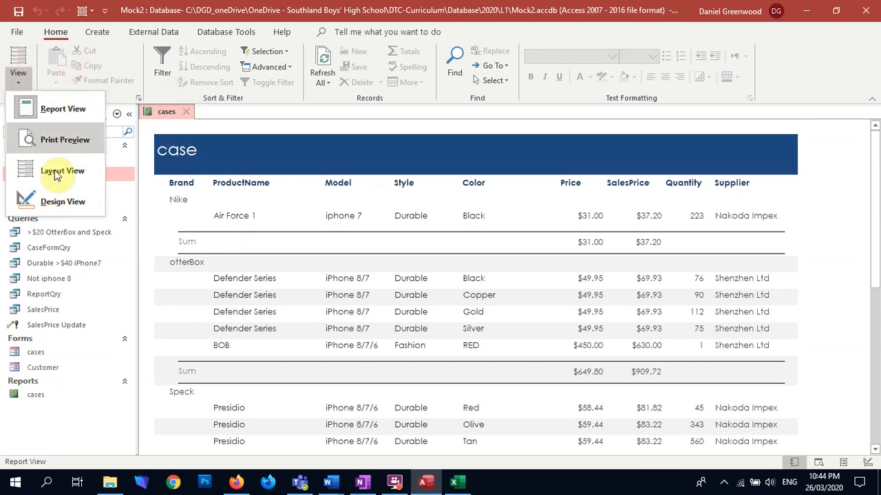
pyautogui.click(62, 201)
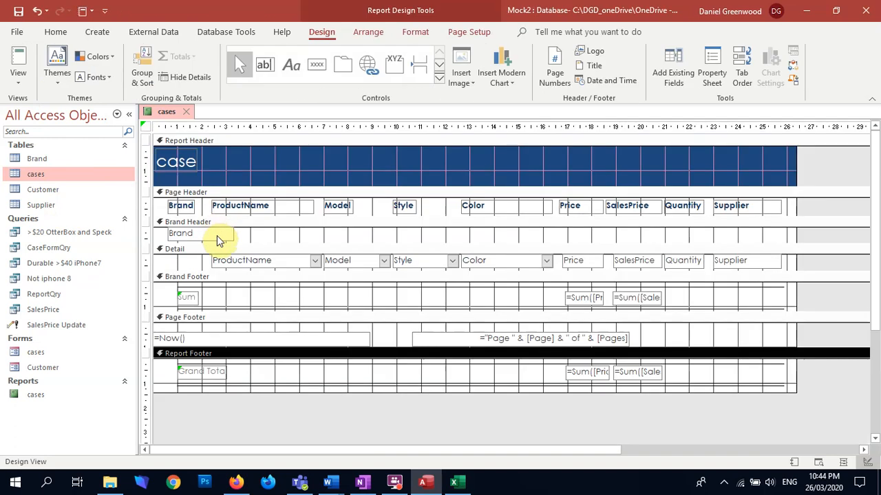
pyautogui.click(217, 234)
pyautogui.moveTo(240, 235); pyautogui.dragTo(252, 235)
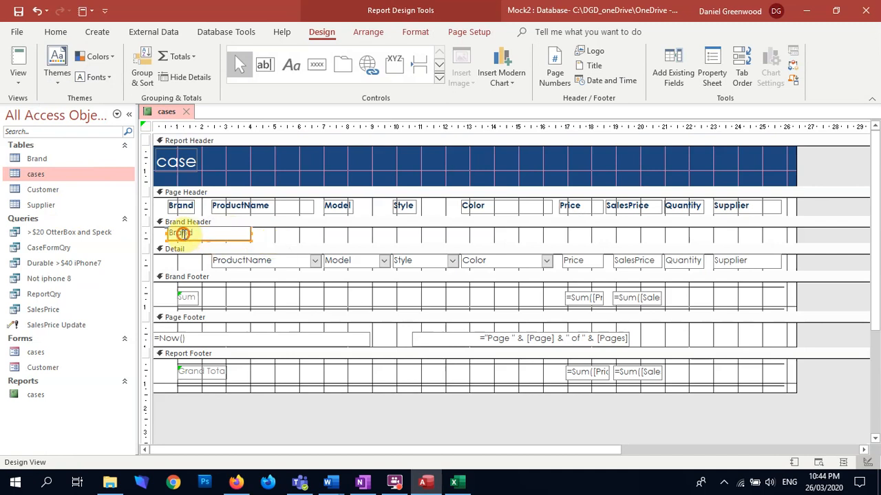
pyautogui.click(265, 234)
pyautogui.click(220, 234)
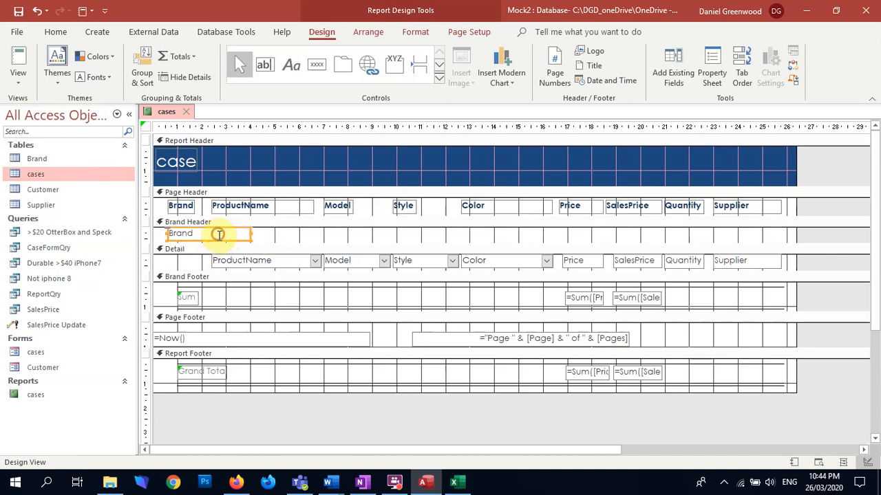
pyautogui.moveTo(203, 239); pyautogui.dragTo(212, 236)
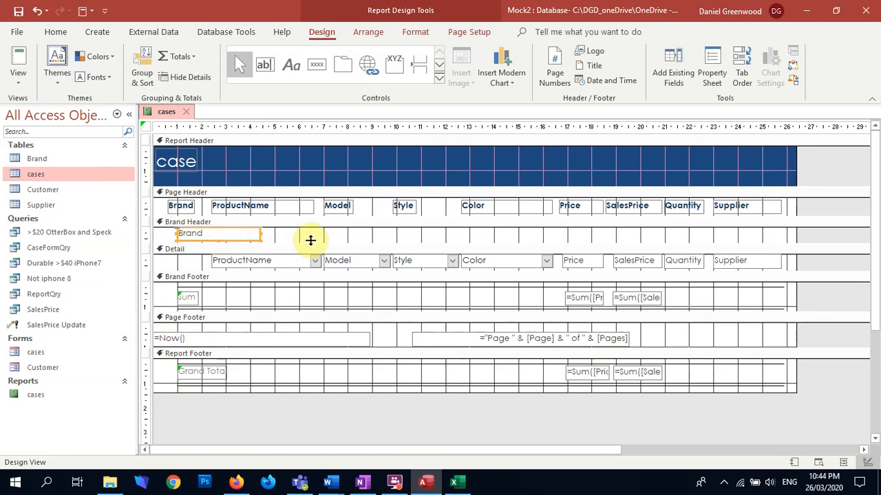
pyautogui.moveTo(236, 241); pyautogui.dragTo(238, 244)
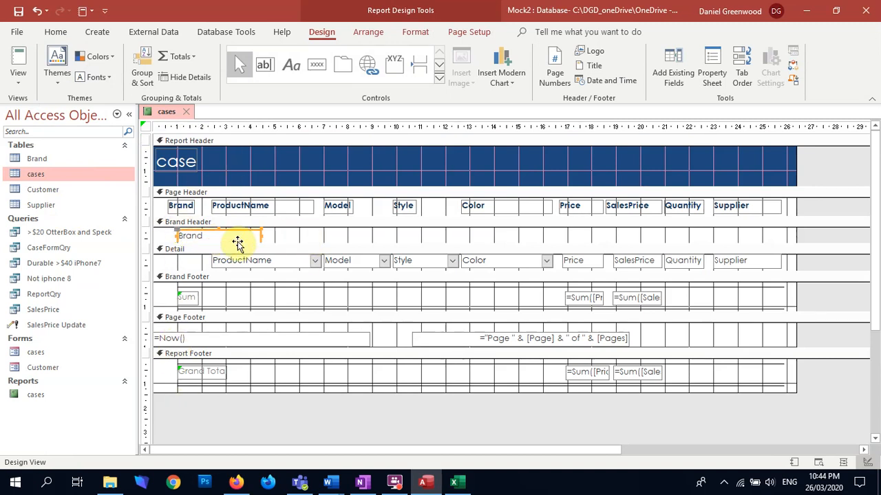
# - Check the brand names, price columns and quantity alignment from the header to the Grand Total in Report View
pyautogui.click(19, 65)
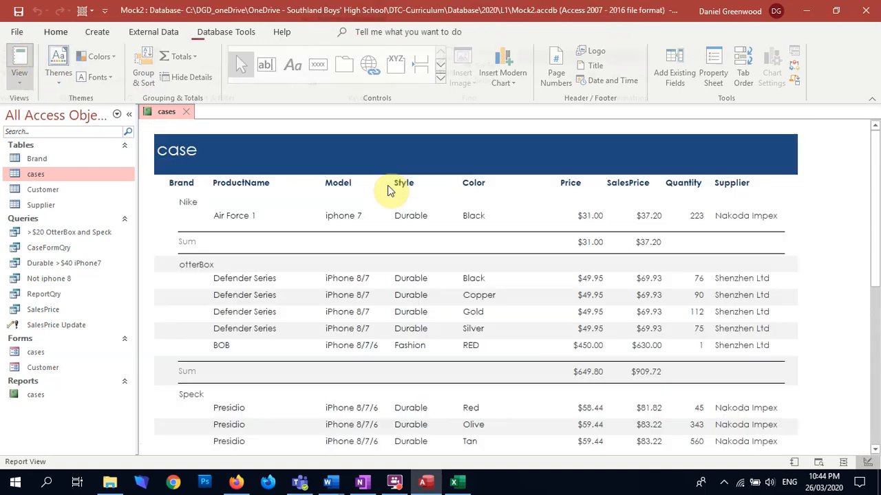
pyautogui.scroll(-5, 236, 334)
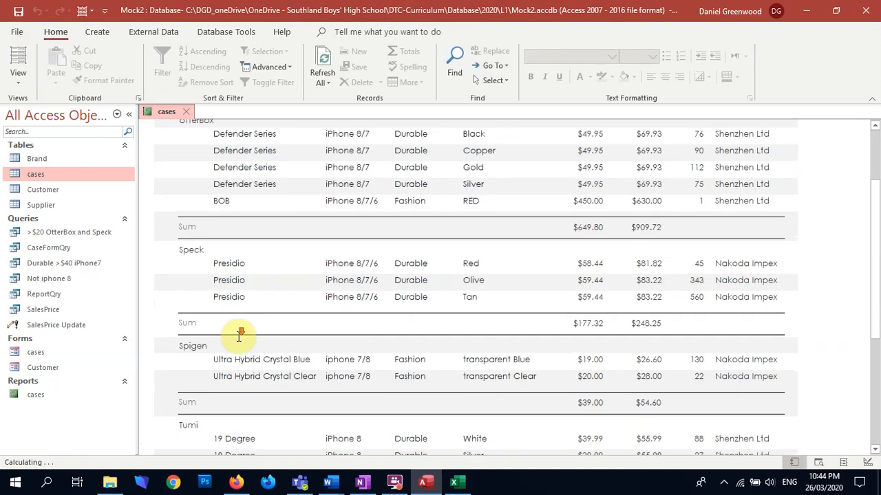
pyautogui.scroll(-3, 239, 337)
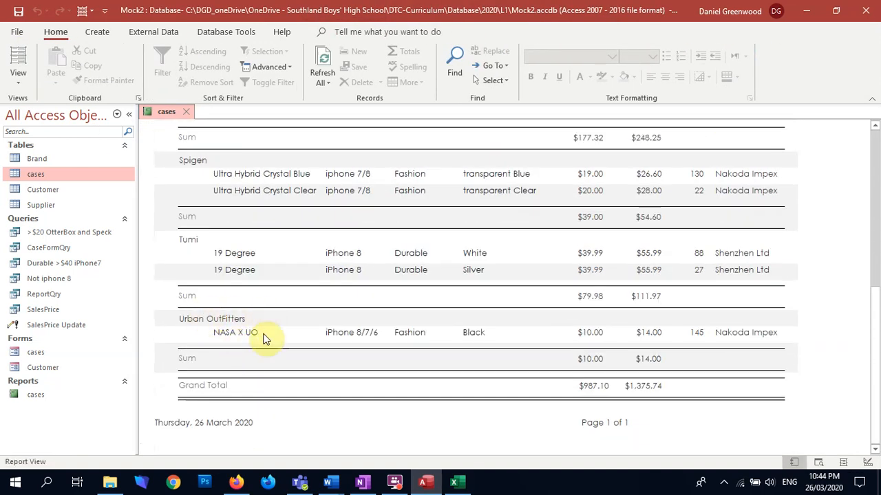
pyautogui.scroll(8, 213, 247)
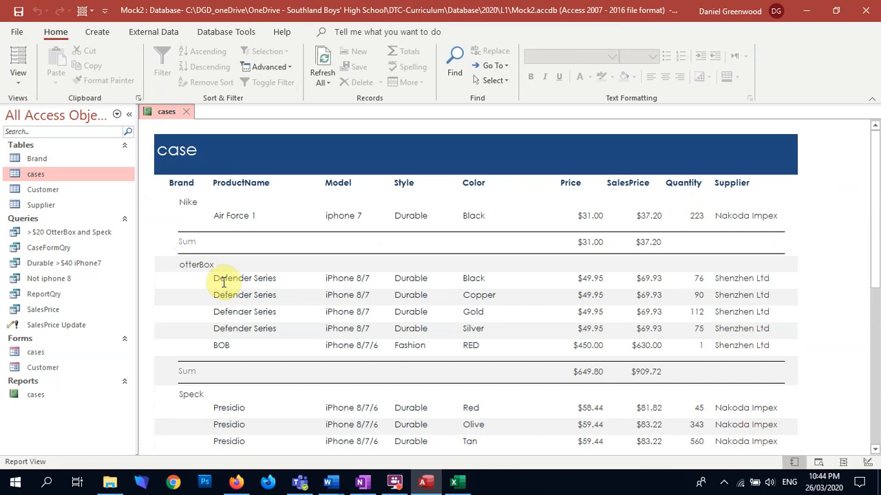
pyautogui.scroll(-4, 736, 295)
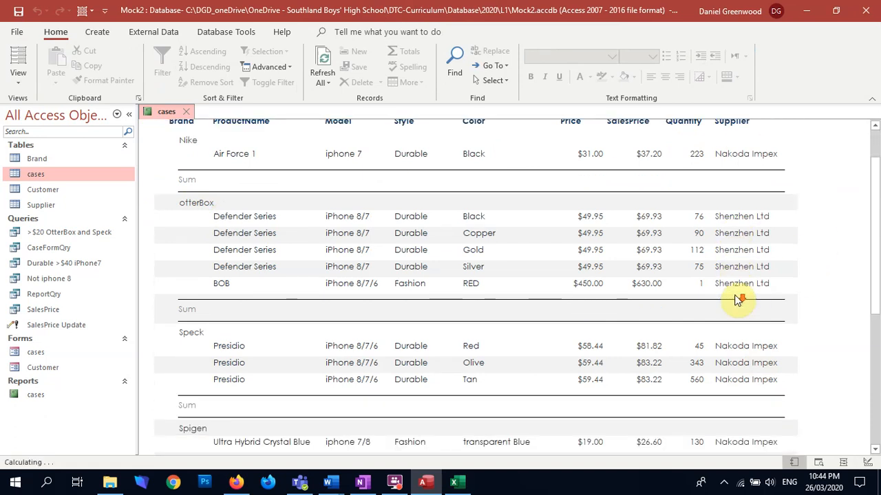
pyautogui.scroll(-3, 739, 294)
pyautogui.scroll(8, 742, 293)
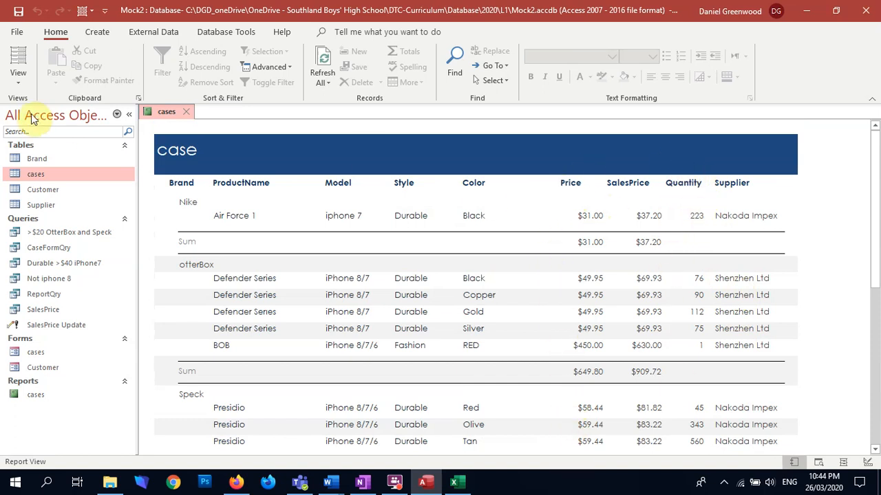
# - In Design View, shift the Detail Price field and its Brand Footer and Report Footer sums slightly left, towards the Price heading
pyautogui.click(17, 83)
pyautogui.click(62, 199)
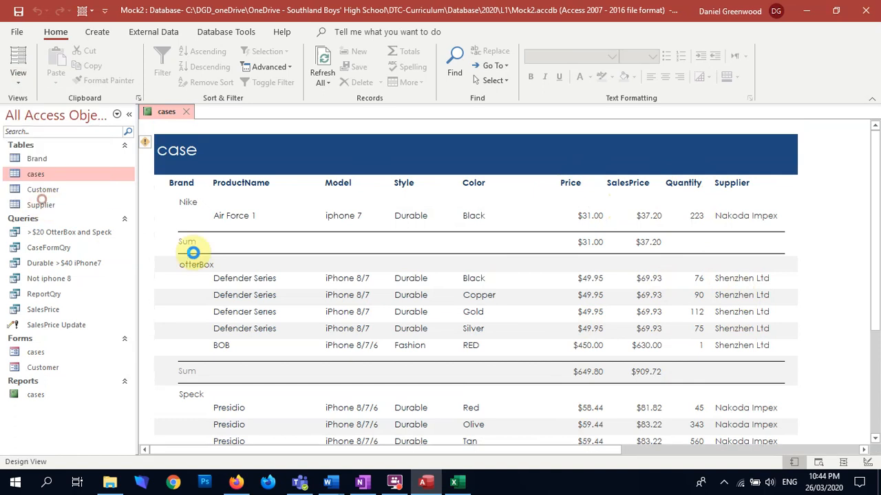
pyautogui.click(576, 265)
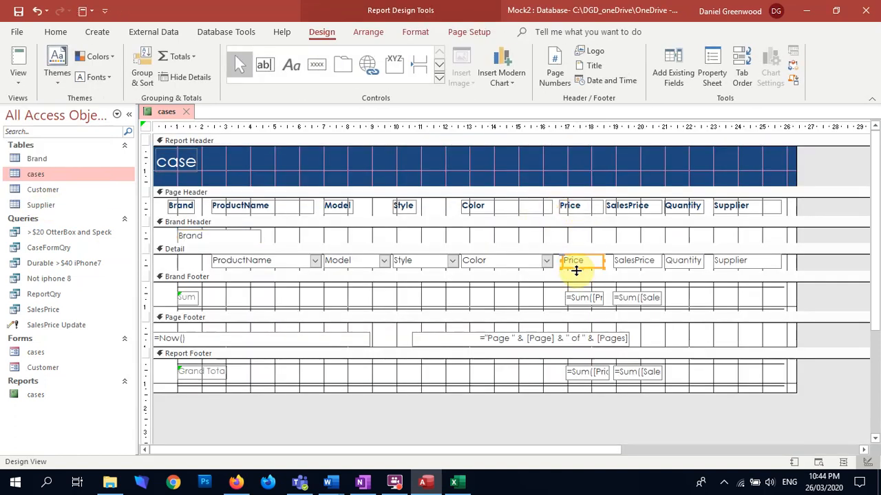
pyautogui.moveTo(560, 258); pyautogui.dragTo(560, 260)
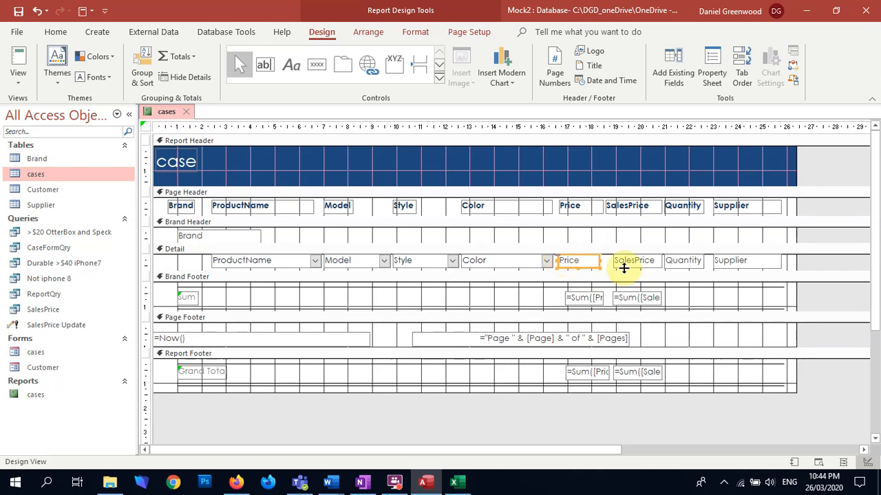
pyautogui.click(594, 300)
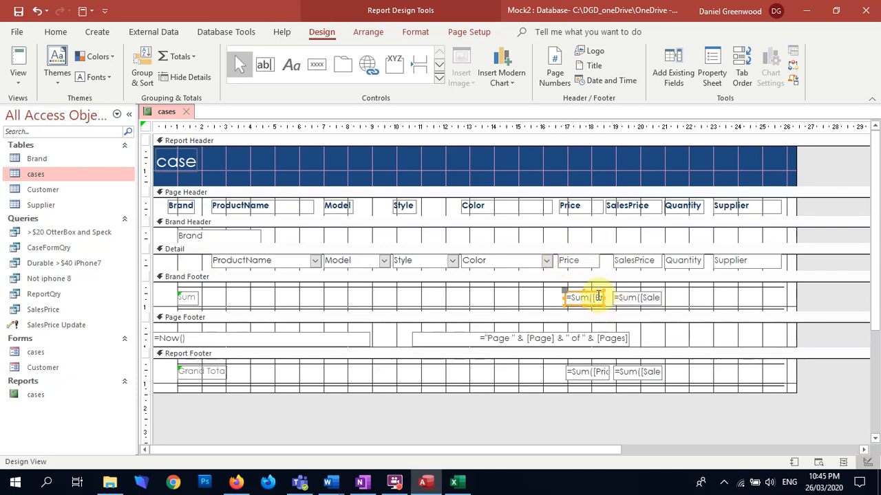
pyautogui.click(572, 372)
pyautogui.moveTo(572, 373); pyautogui.dragTo(565, 372)
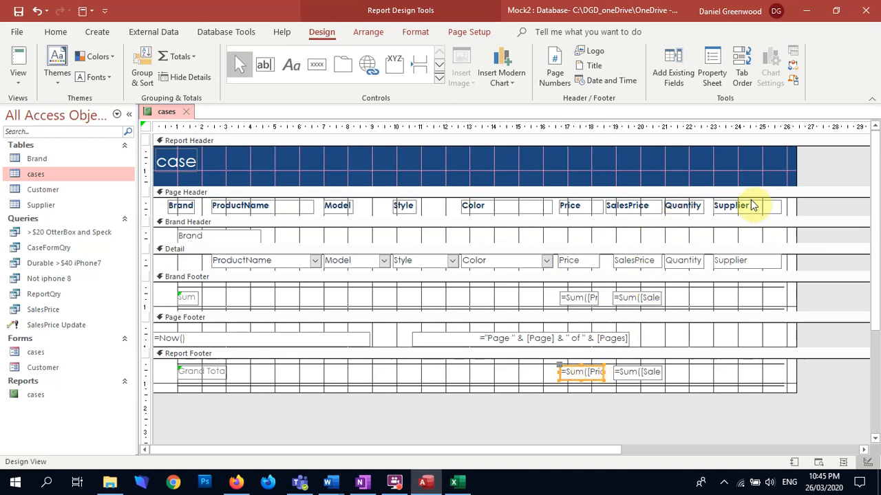
# - Centre the Detail Price and SalesPrice fields and their Brand Footer and Report Footer sums to match Quantity, and check the result in Report View
pyautogui.click(679, 261)
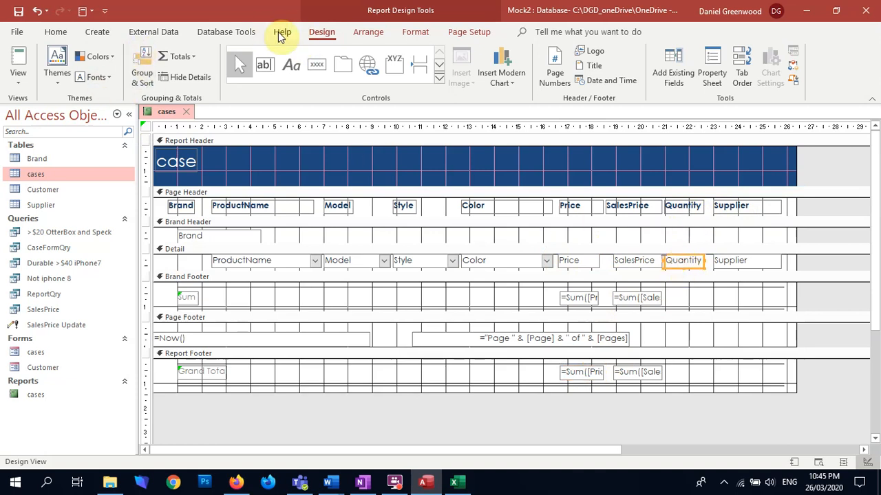
pyautogui.click(413, 33)
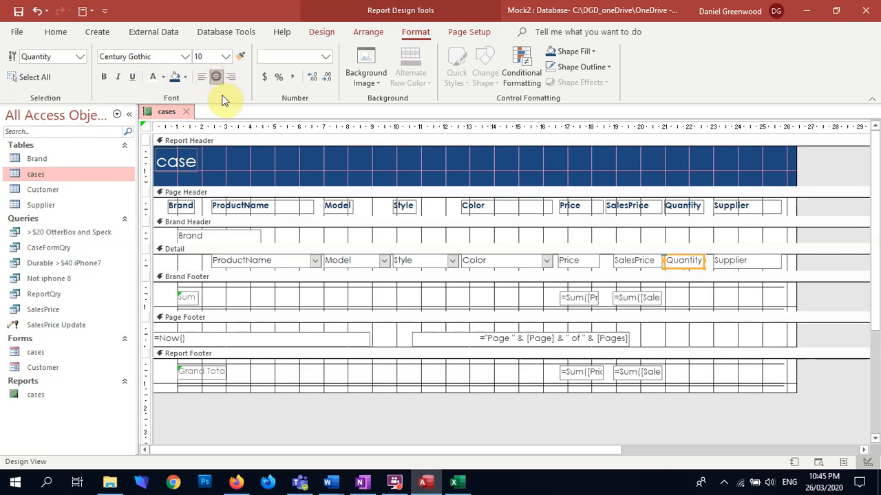
pyautogui.click(580, 262)
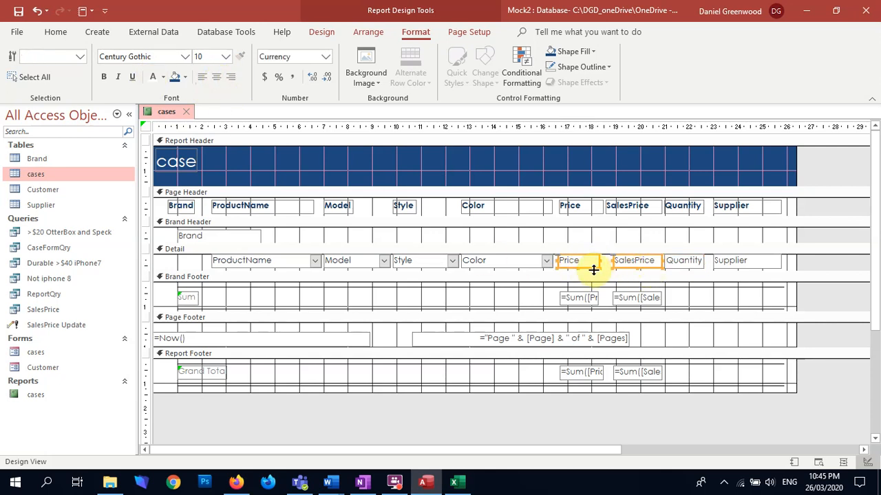
pyautogui.keyDown('shift'); pyautogui.click(589, 297); pyautogui.keyUp('shift')
pyautogui.keyDown('shift'); pyautogui.click(637, 298); pyautogui.keyUp('shift')
pyautogui.keyDown('shift'); pyautogui.click(590, 369); pyautogui.keyUp('shift')
pyautogui.keyDown('shift'); pyautogui.click(630, 372); pyautogui.keyUp('shift')
pyautogui.click(214, 78)
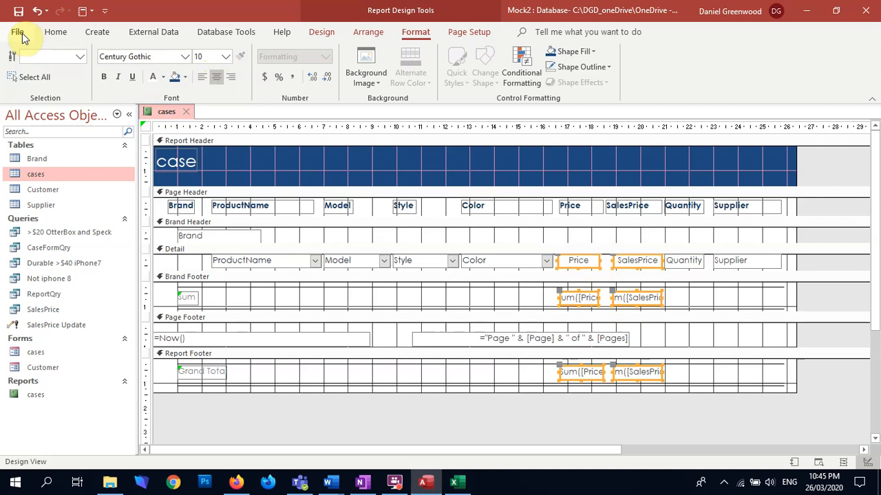
pyautogui.click(321, 31)
pyautogui.click(18, 61)
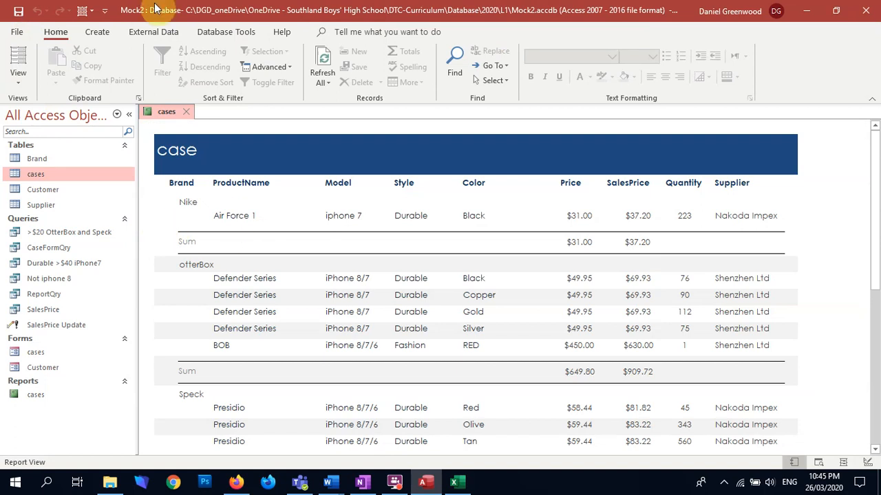
# - Open the cases report in Print Preview, set the page to Landscape on A4 paper, and check that all columns fit the page
pyautogui.click(18, 75)
pyautogui.click(47, 141)
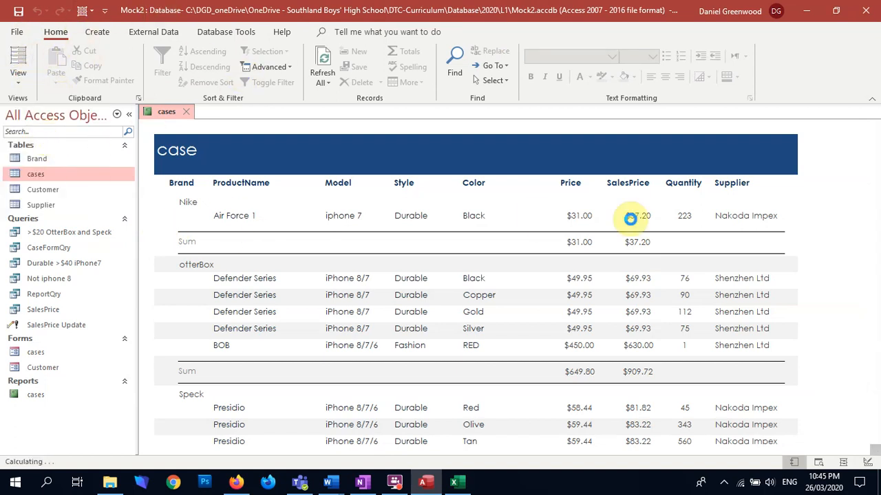
pyautogui.click(227, 66)
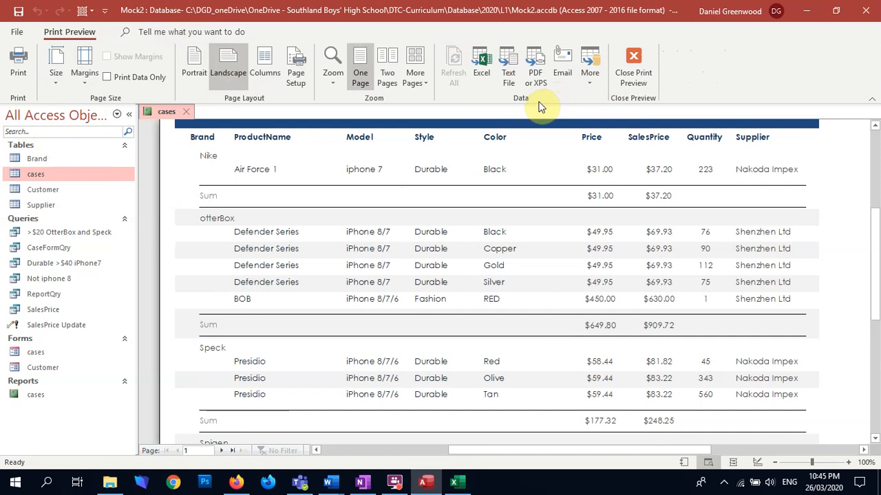
pyautogui.click(54, 81)
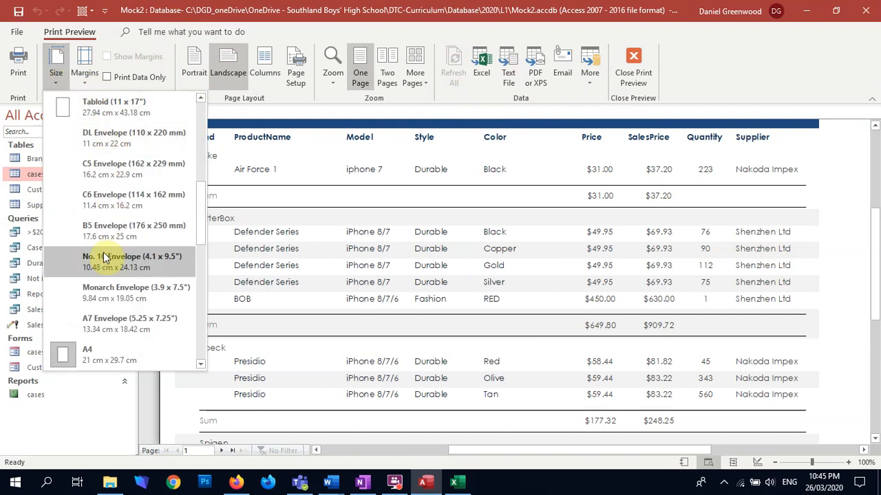
pyautogui.click(96, 353)
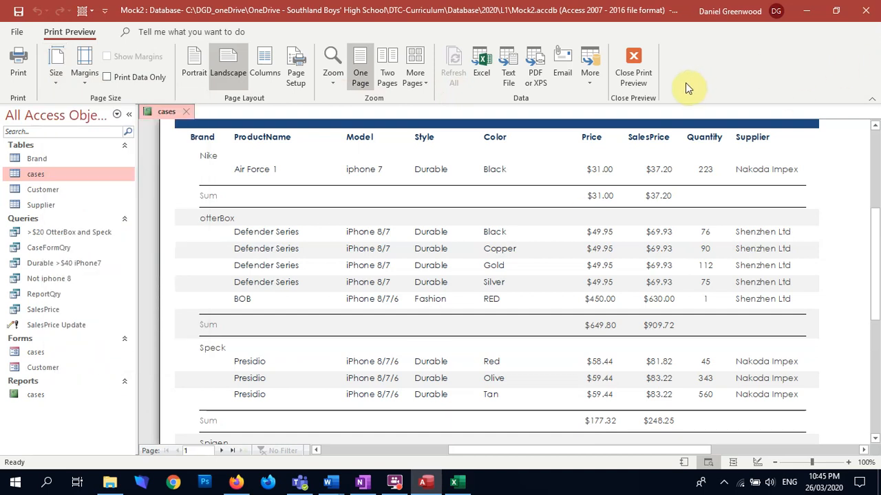
pyautogui.scroll(-5, 818, 211)
pyautogui.scroll(6, 824, 218)
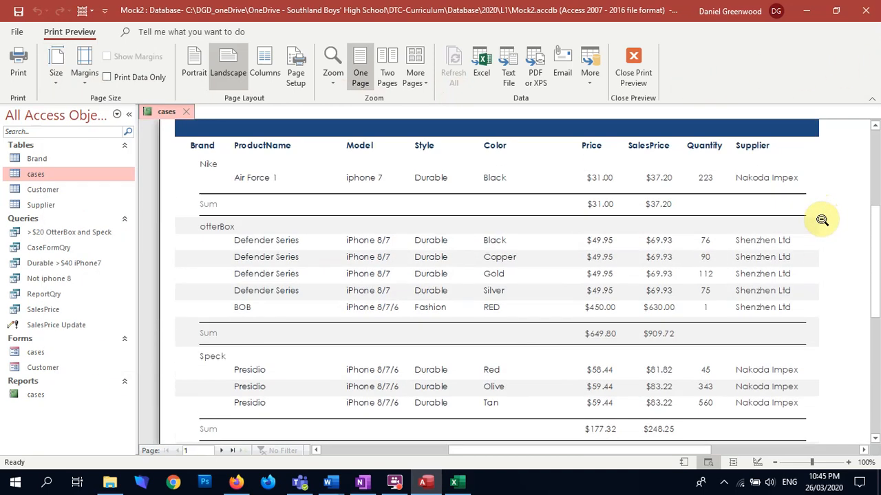
pyautogui.scroll(2, 822, 220)
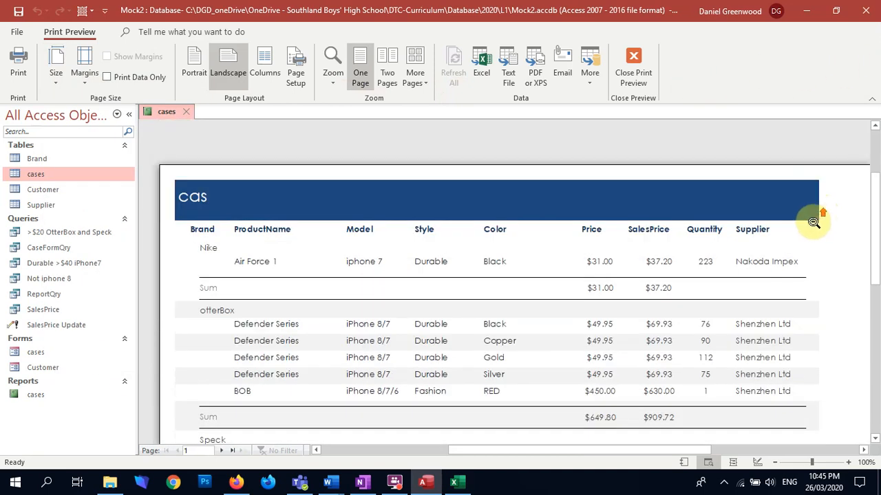
# - Compare the report in Portrait and Landscape orientation, checking the column fit and the foot of the first page in Landscape
pyautogui.click(187, 59)
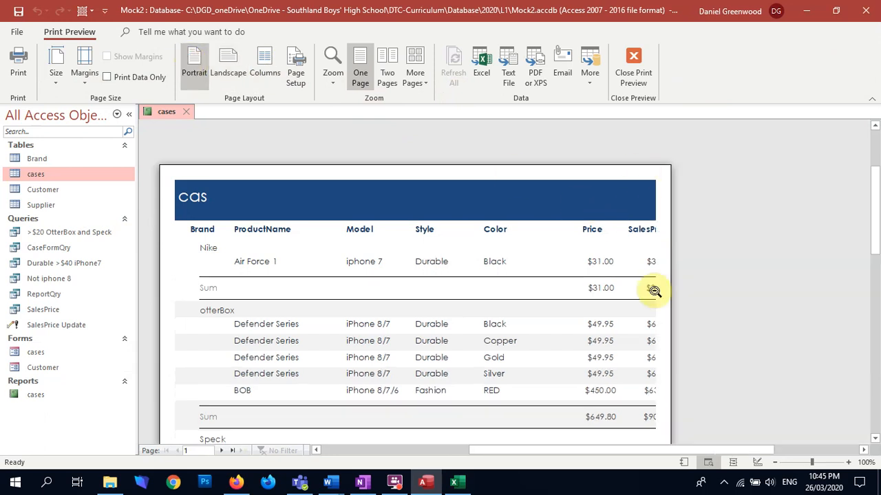
pyautogui.click(219, 61)
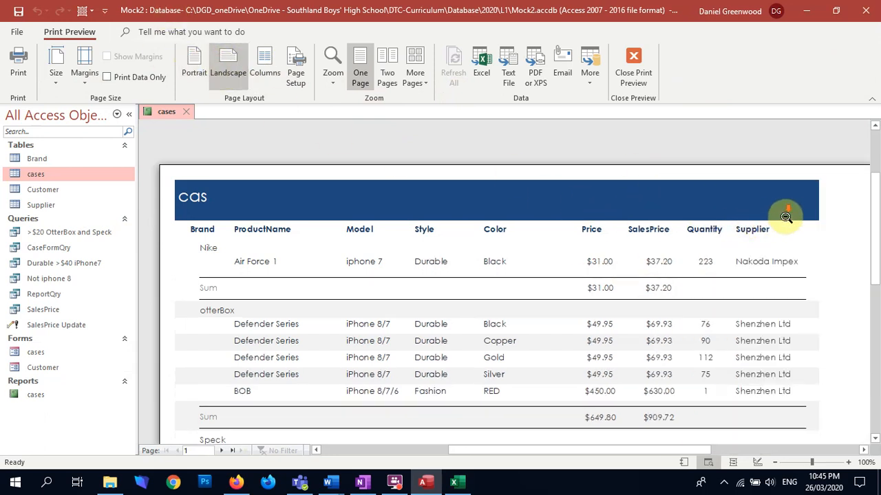
pyautogui.scroll(-3, 786, 220)
pyautogui.scroll(-3, 786, 220)
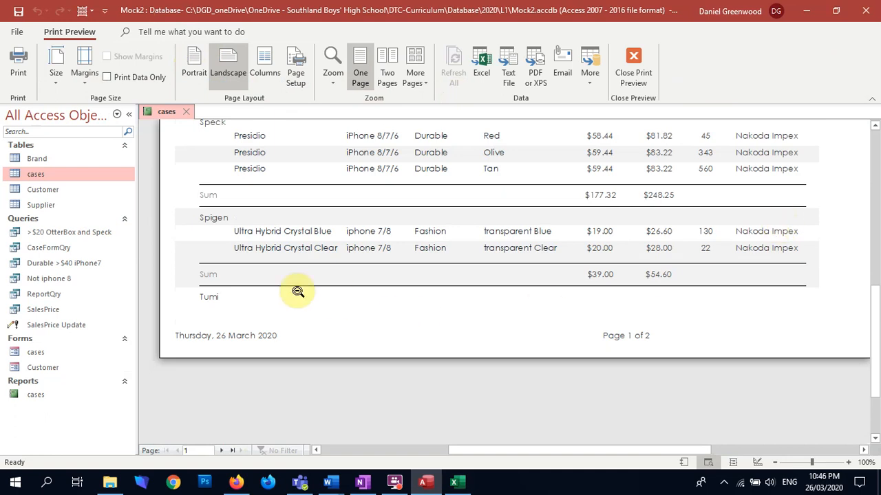
pyautogui.scroll(-1, 262, 296)
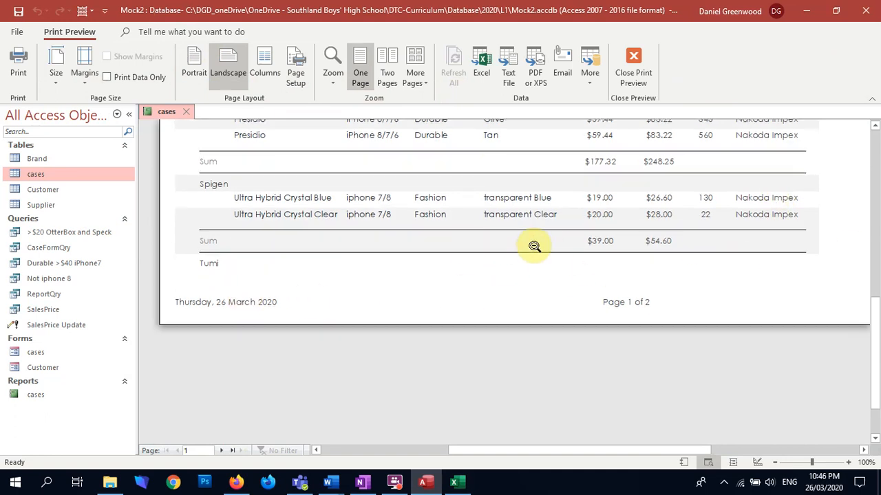
# - Inspect the first page's margins and brand groups, view both pages side by side, and close Print Preview
pyautogui.scroll(10, 497, 240)
pyautogui.scroll(-9, 499, 241)
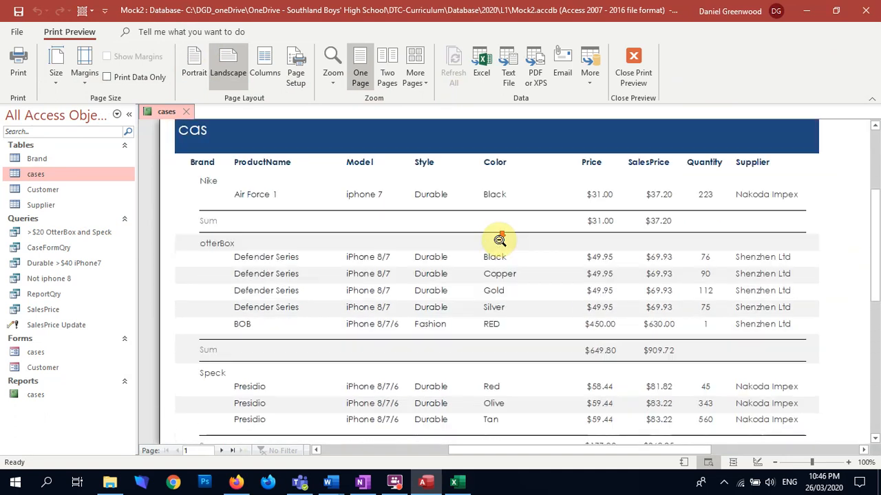
pyautogui.scroll(-1, 500, 242)
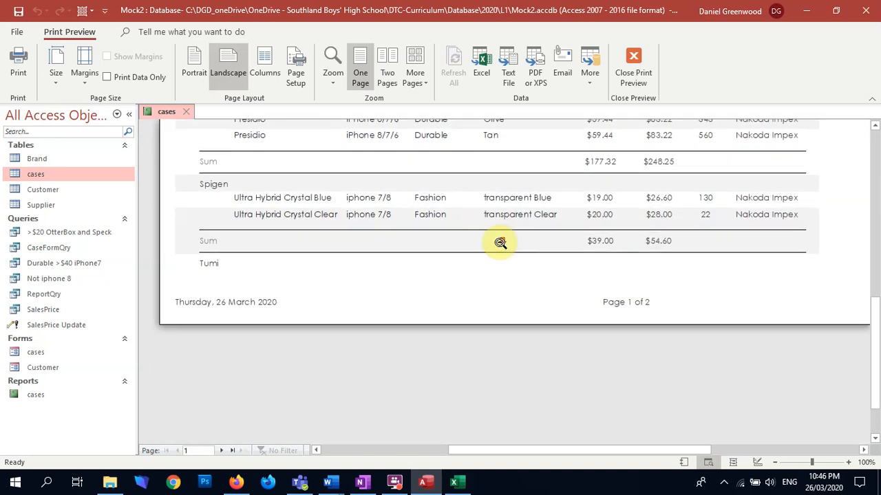
pyautogui.scroll(10, 499, 242)
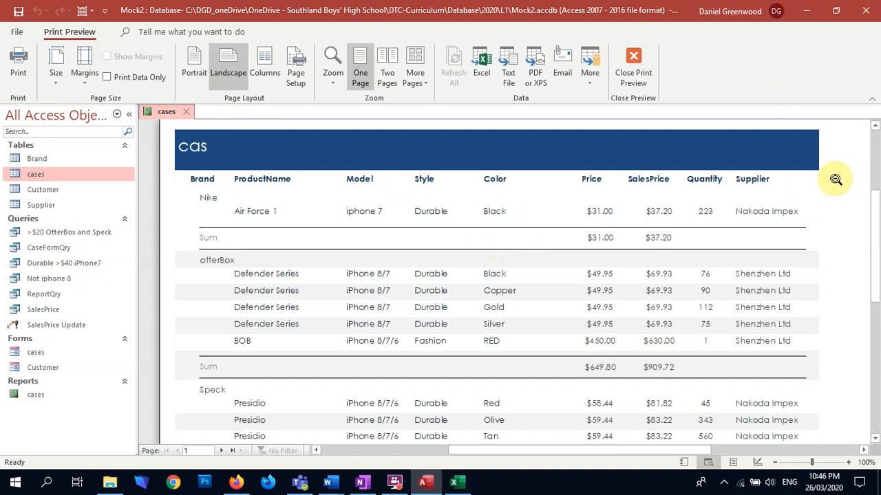
pyautogui.scroll(-8, 824, 296)
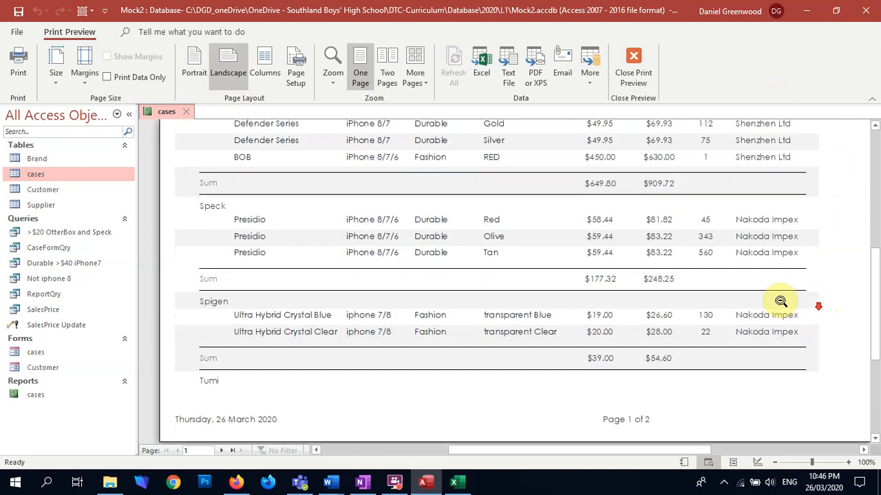
pyautogui.scroll(4, 657, 341)
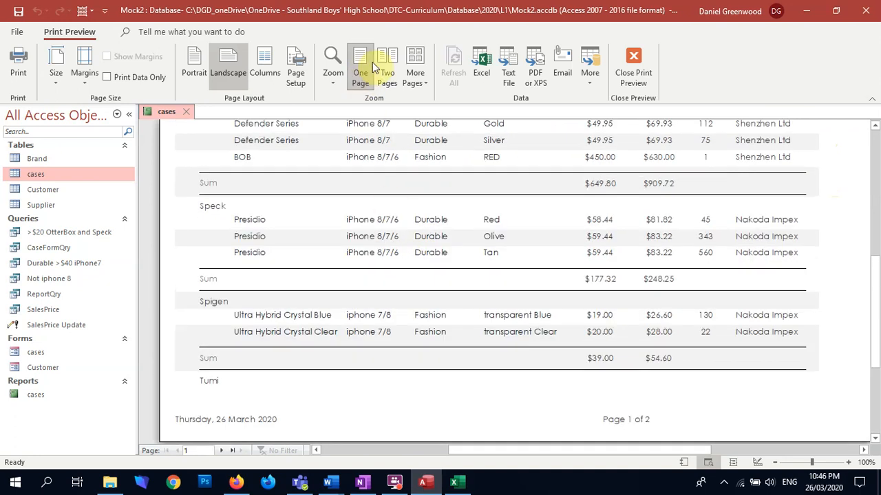
pyautogui.click(387, 72)
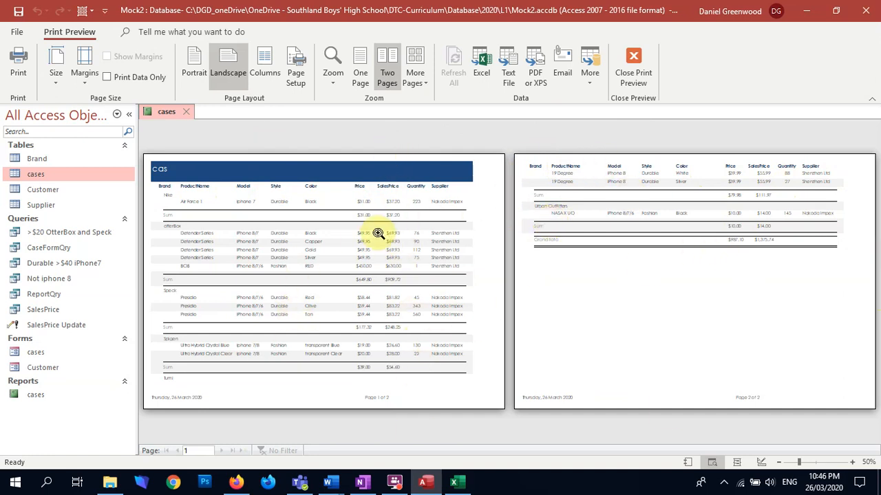
pyautogui.click(633, 67)
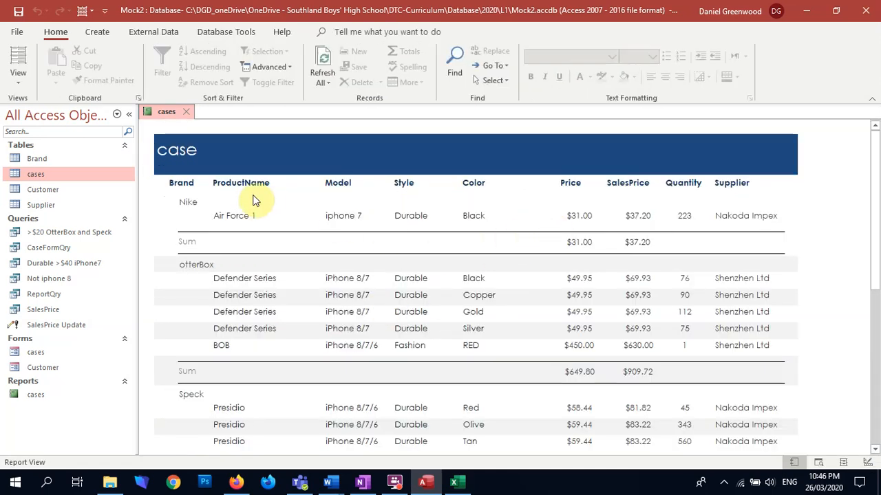
# - In Design View, widen the Report Header title label to about 3 cm to fit "cases", and check it in Report View
pyautogui.click(200, 152)
pyautogui.click(199, 153)
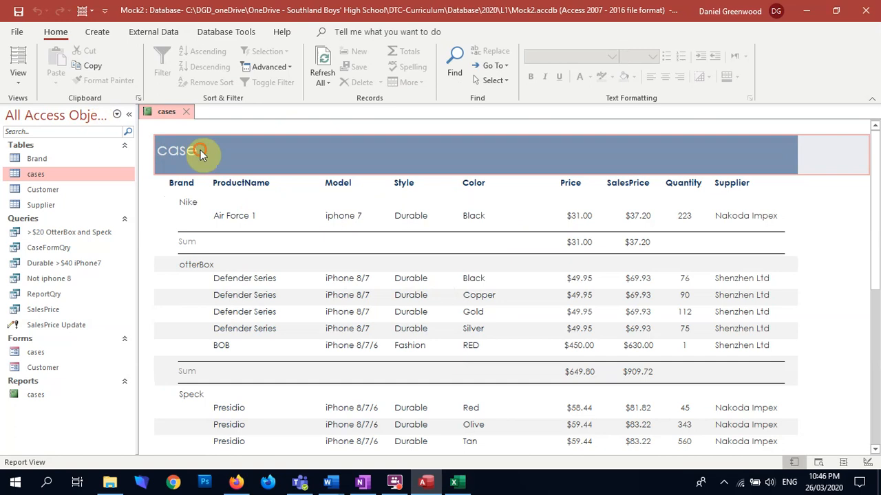
pyautogui.click(18, 86)
pyautogui.click(34, 198)
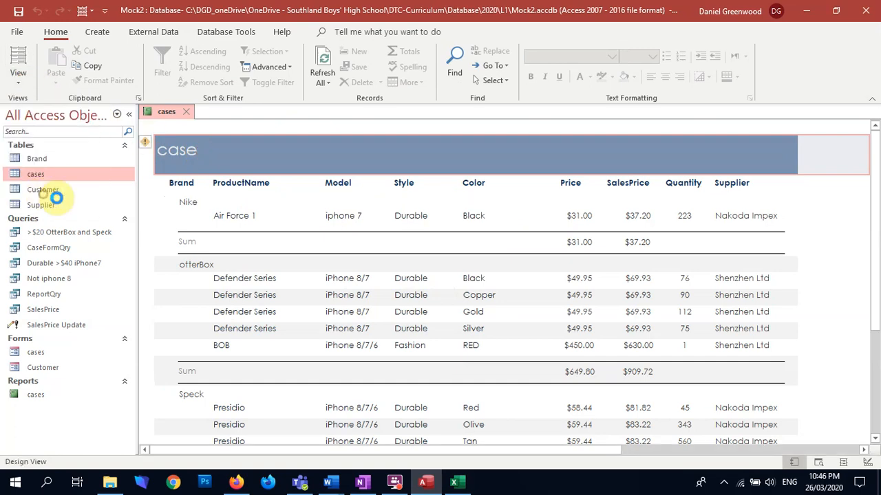
pyautogui.click(198, 162)
pyautogui.moveTo(196, 159); pyautogui.dragTo(228, 164)
pyautogui.click(18, 66)
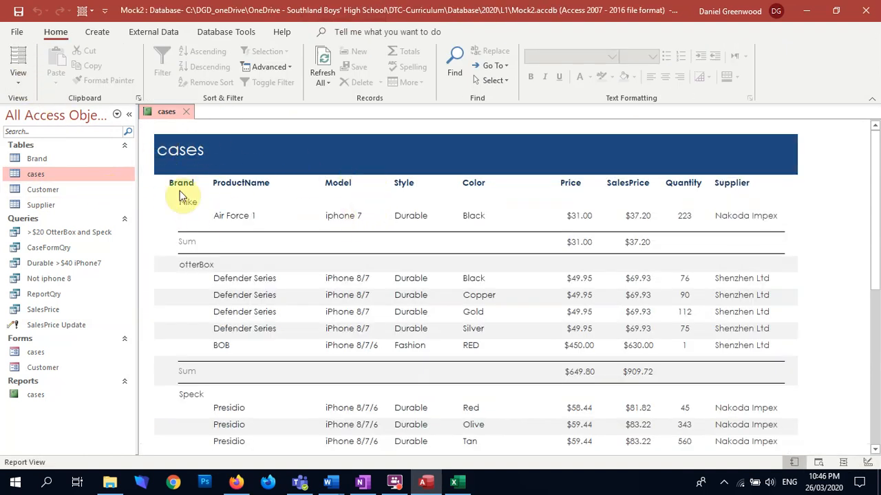
# - In Design View, narrow the Report Header title label to about 1.7 cm to demonstrate the cut-off text in Report View
pyautogui.click(19, 81)
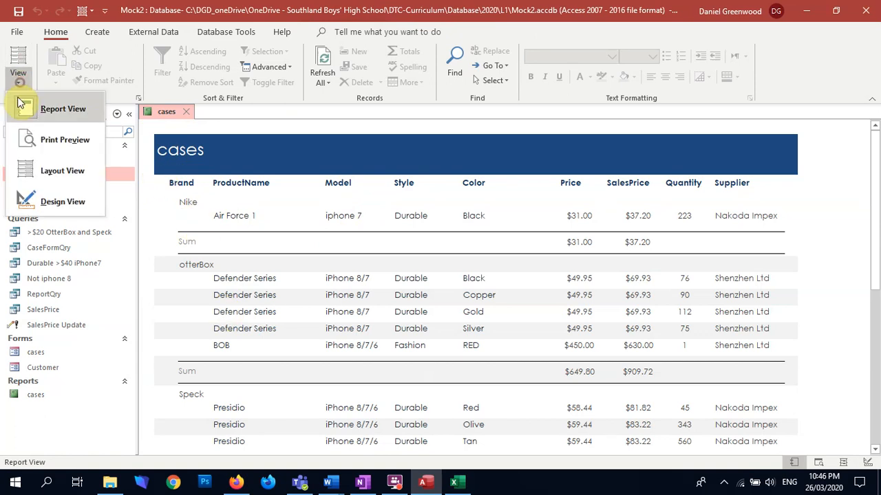
pyautogui.click(62, 201)
pyautogui.moveTo(226, 159); pyautogui.dragTo(196, 160)
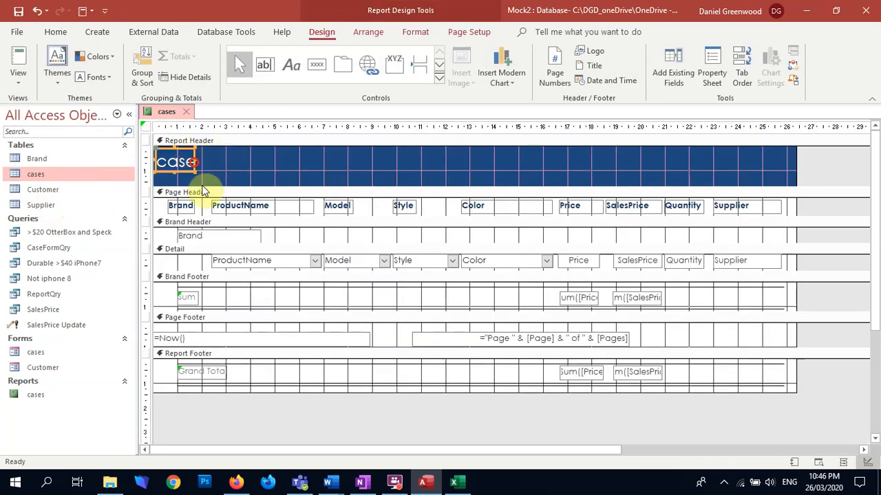
pyautogui.click(17, 60)
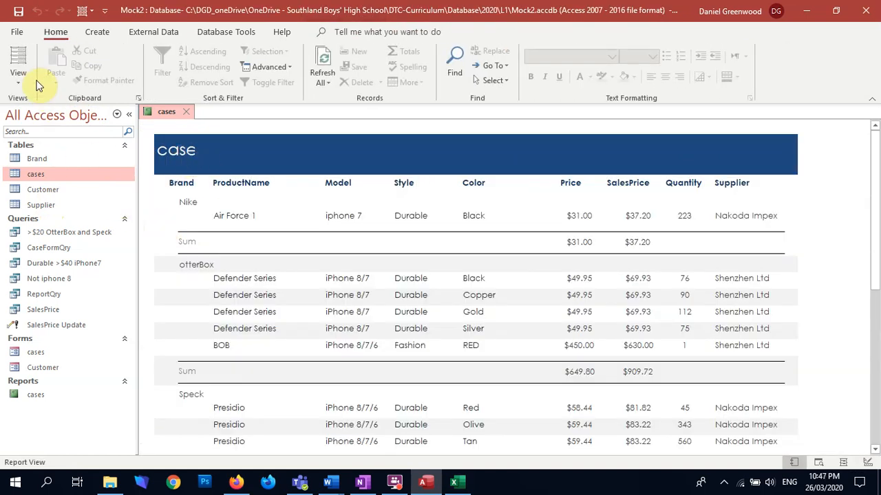
# - Restore the Report Header title label to about 3 cm wide in Design View and review the full report in Report View
pyautogui.click(19, 80)
pyautogui.click(63, 202)
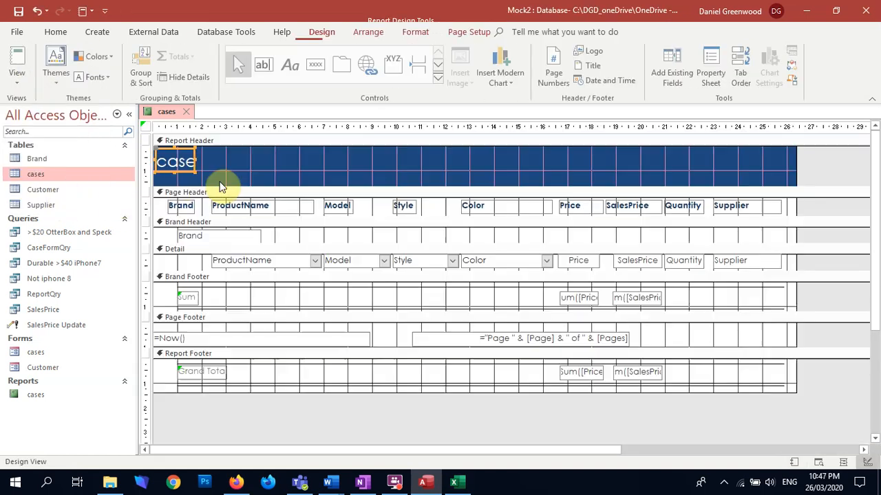
pyautogui.moveTo(196, 161); pyautogui.dragTo(230, 160)
pyautogui.click(834, 172)
pyautogui.click(18, 69)
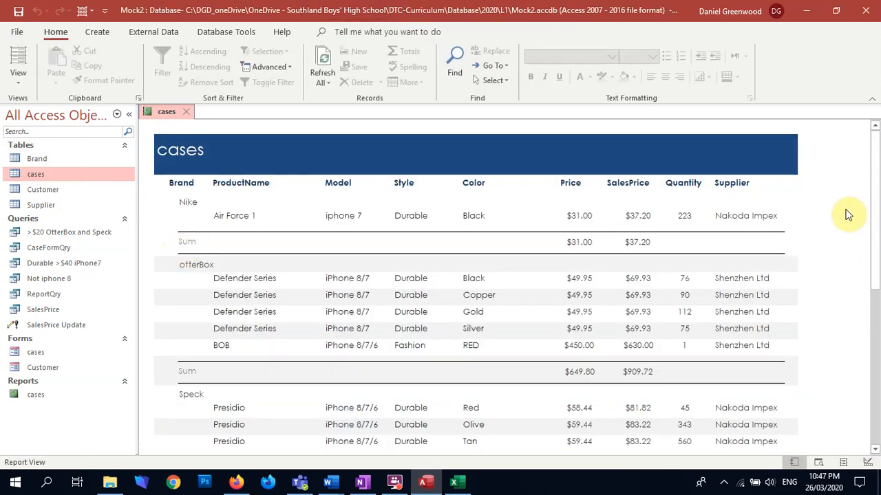
pyautogui.scroll(-1, 849, 215)
pyautogui.scroll(1, 849, 216)
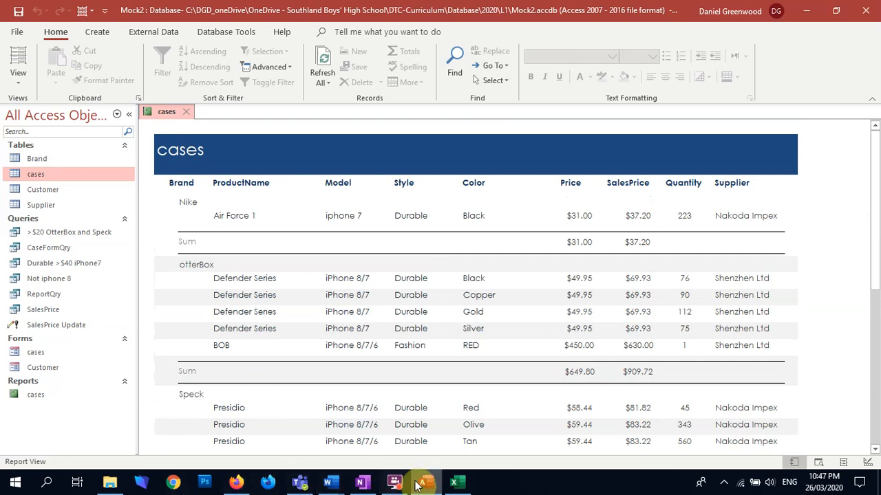
# - Switch to OneNote, remove the empty list item above "Evidence of improvements", and paste the screenshot of the improved report below that line
pyautogui.click(365, 483)
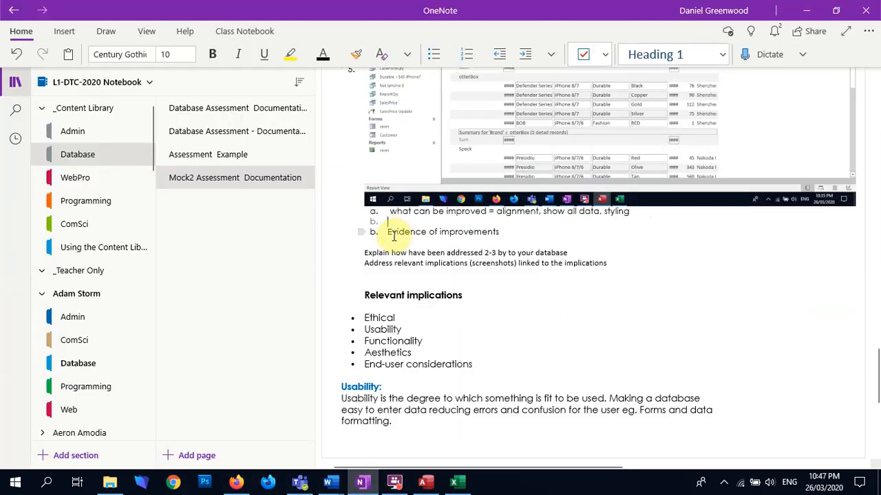
pyautogui.click(389, 231)
pyautogui.click(516, 232)
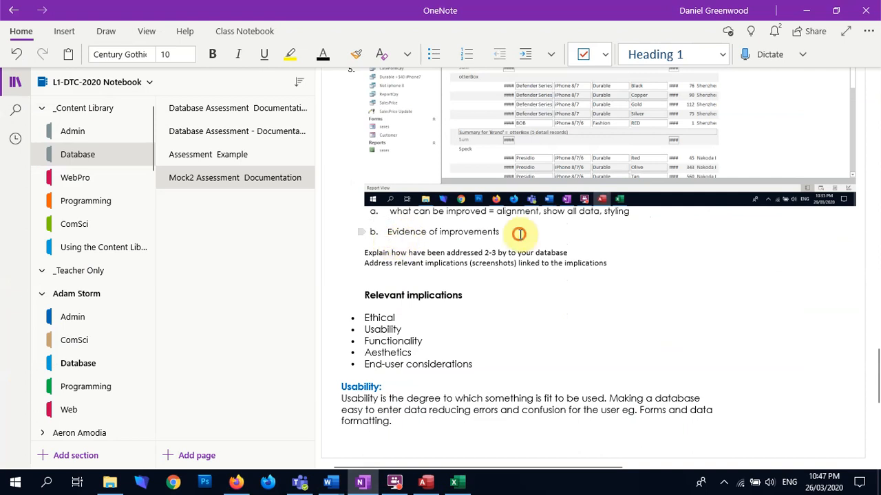
pyautogui.press('Return')
pyautogui.hotkey('ctrl', 'v')
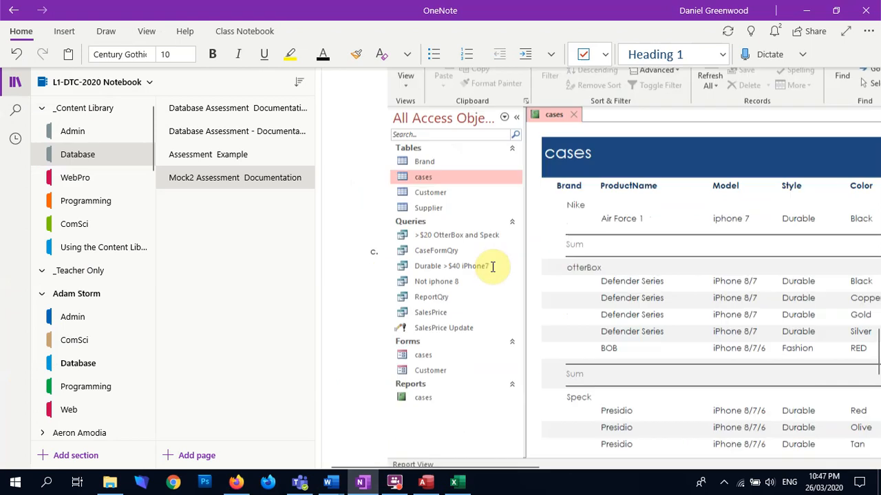
# - Shrink the pasted report screenshot so its right edge lines up with the earlier report screenshot
pyautogui.rightClick(640, 324)
pyautogui.moveTo(382, 424); pyautogui.dragTo(800, 168)
pyautogui.click(743, 222)
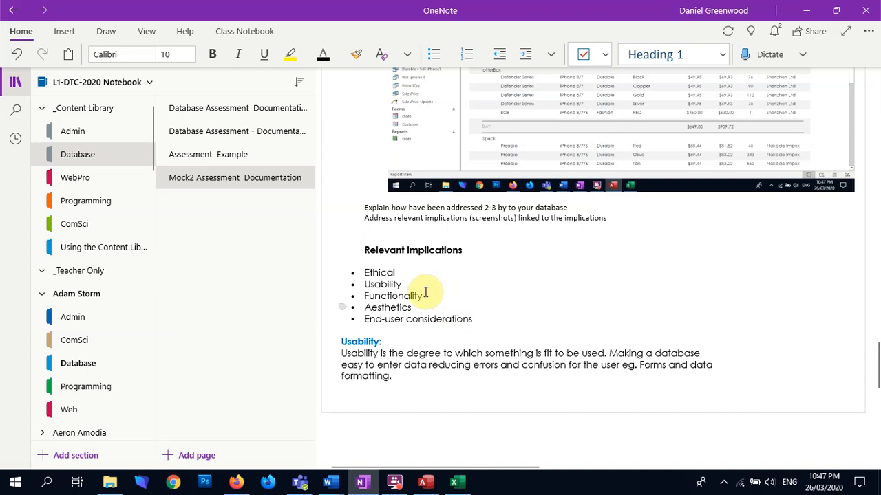
# - Switch to Access to review the end of the cases report, including its sums and grand total, and return to OneNote
pyautogui.hotkey('alt', 'Tab')
pyautogui.scroll(-8, 470, 310)
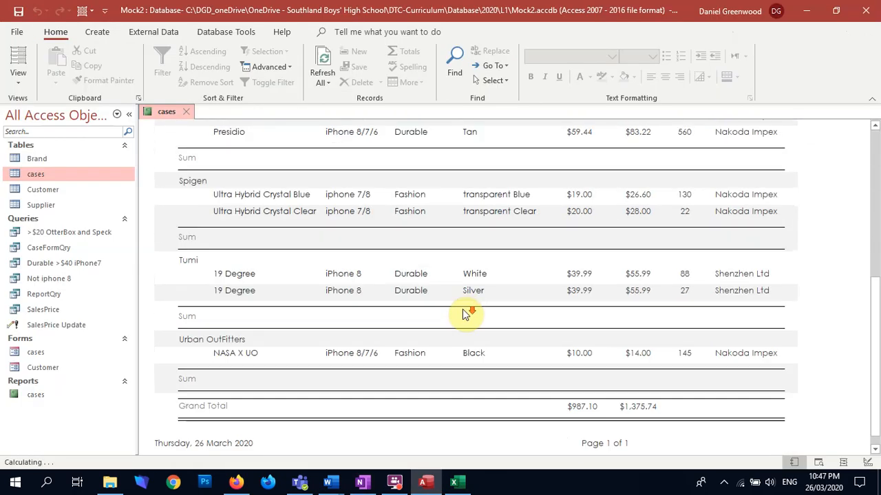
pyautogui.scroll(-1, 465, 314)
pyautogui.hotkey('alt', 'Tab')
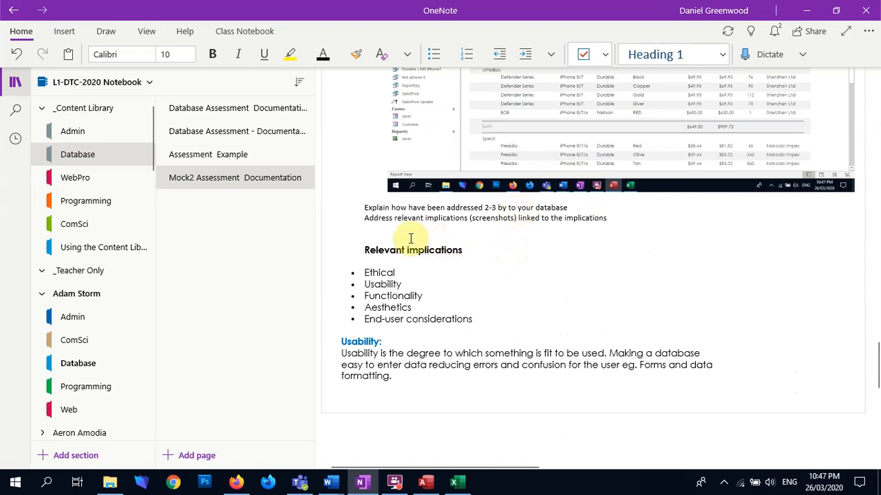
# - Examine the instruction to explain 2-3 addressed implications, the Usability explanation and the list of relevant implications
pyautogui.moveTo(364, 207); pyautogui.dragTo(566, 207)
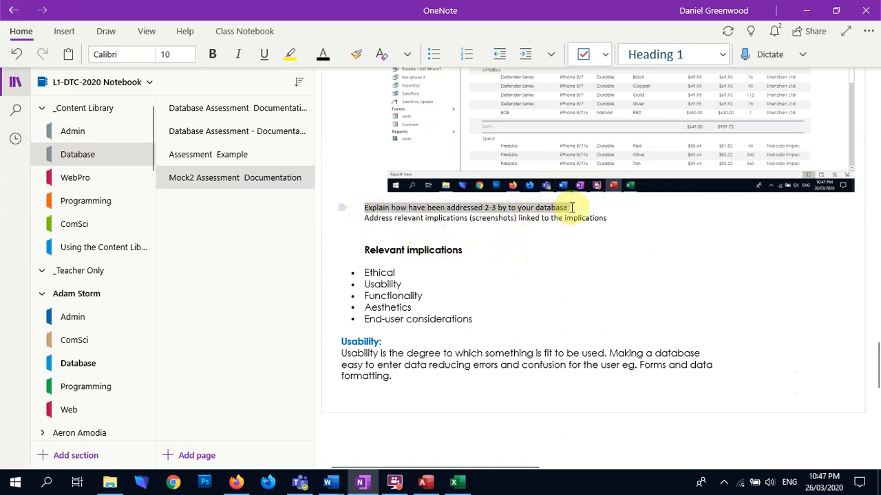
pyautogui.click(574, 240)
pyautogui.moveTo(342, 341); pyautogui.dragTo(479, 378)
pyautogui.click(480, 392)
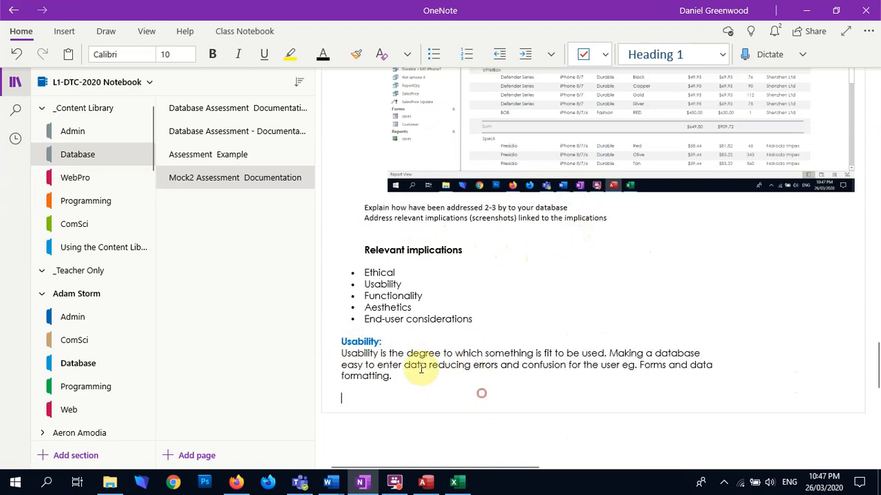
pyautogui.click(427, 296)
pyautogui.click(472, 319)
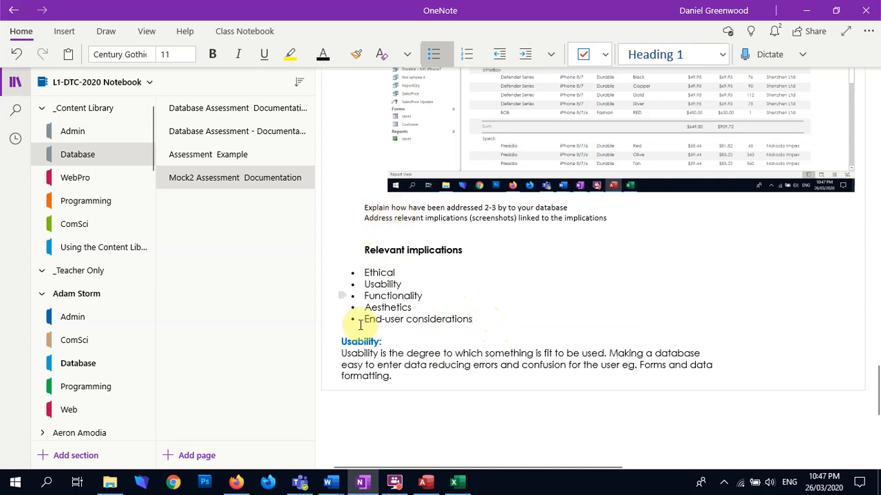
# - Open the Mock Cases 2020 Word document and read the Achieved and Merit criteria on relevant implications in the marking table
pyautogui.moveTo(328, 486)
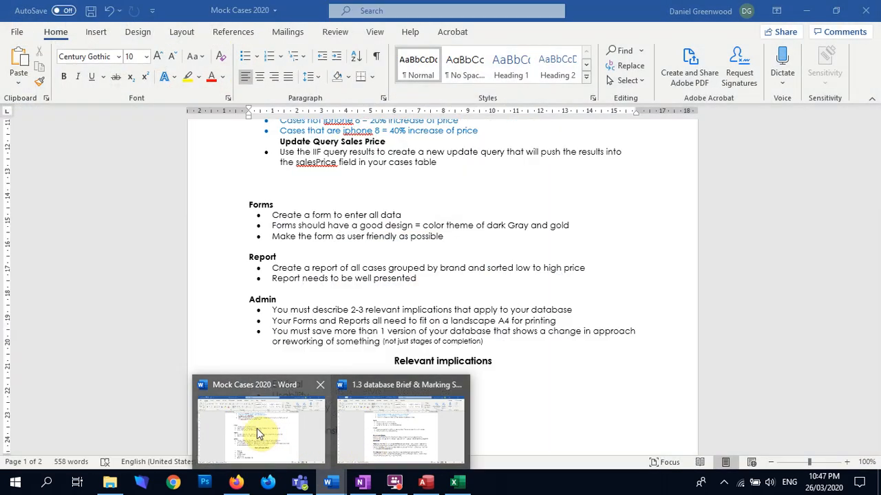
pyautogui.click(257, 430)
pyautogui.scroll(-15, 385, 306)
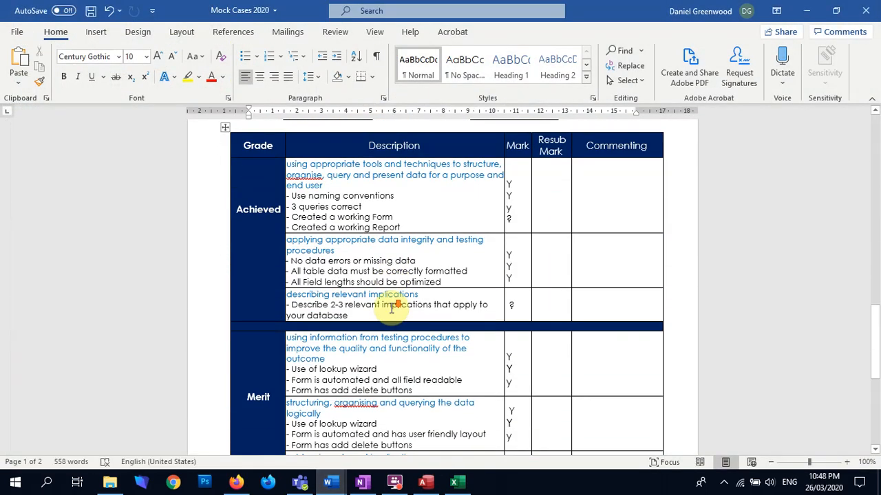
pyautogui.scroll(2, 390, 307)
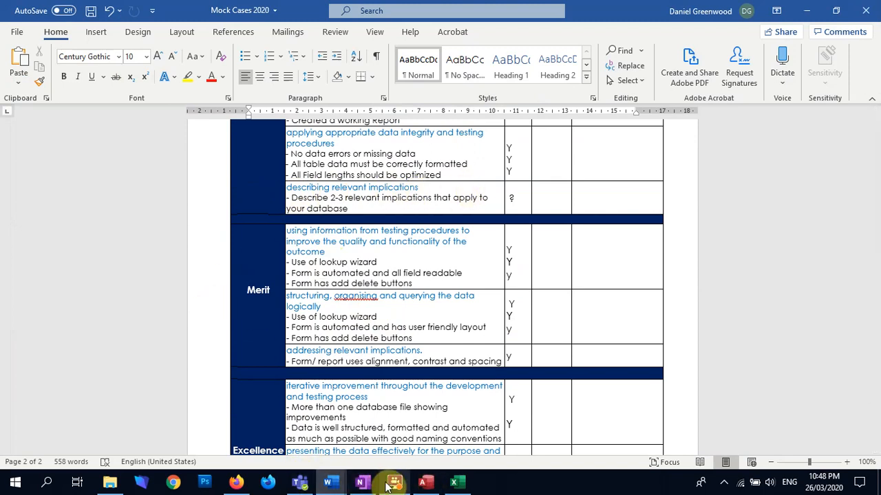
pyautogui.moveTo(296, 486)
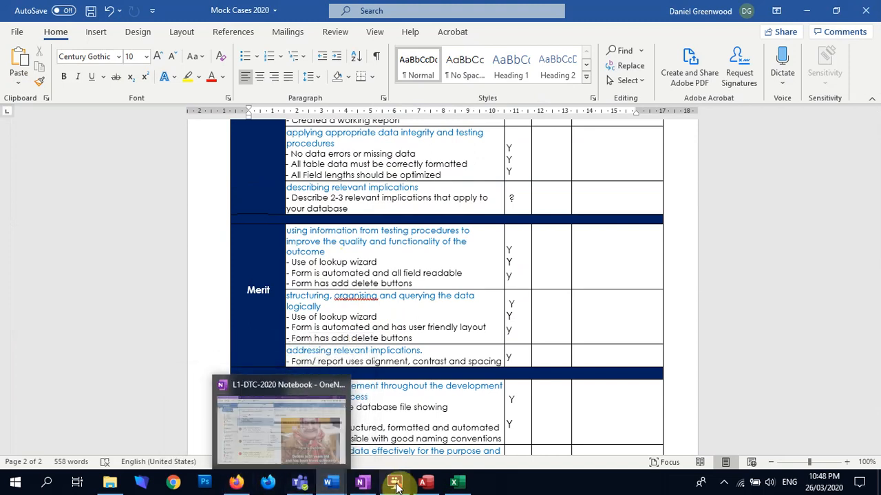
# - In OneNote, extend the Functionality bullet with "= simple and clear to use the database to day to day use of a normal user eg nice clear forms"
pyautogui.click(360, 482)
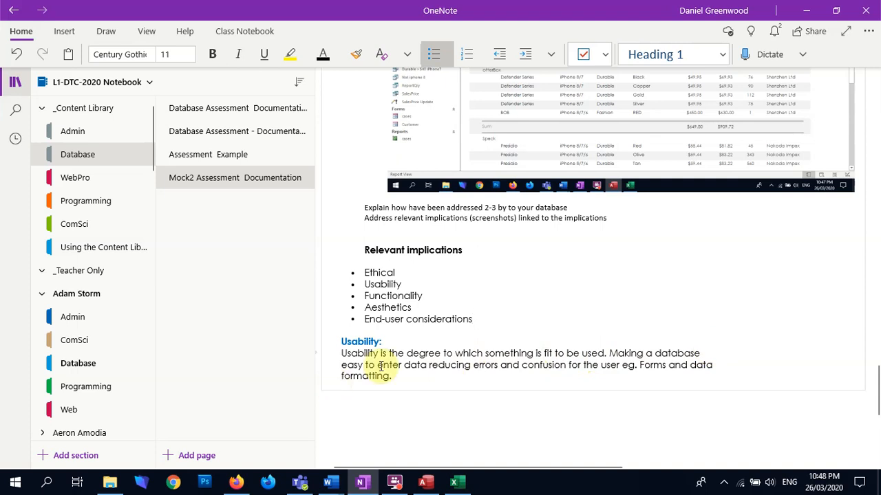
pyautogui.click(428, 293)
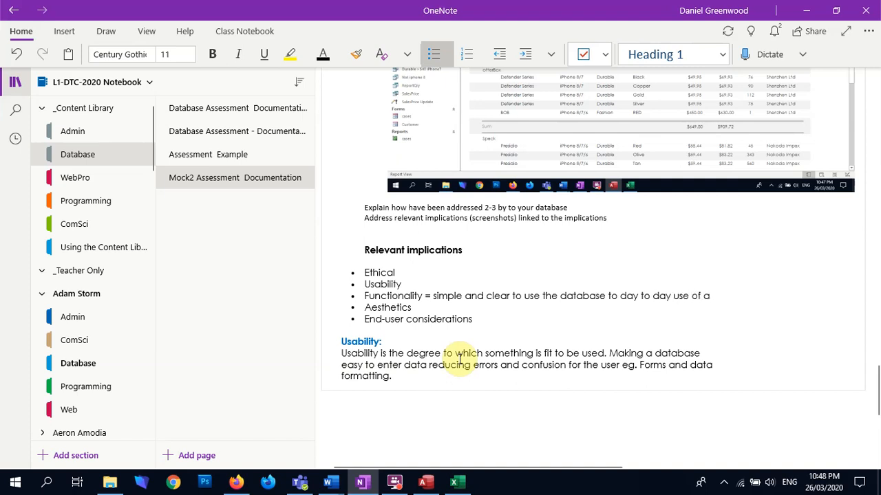
pyautogui.write('normal user eg nice clear forms')
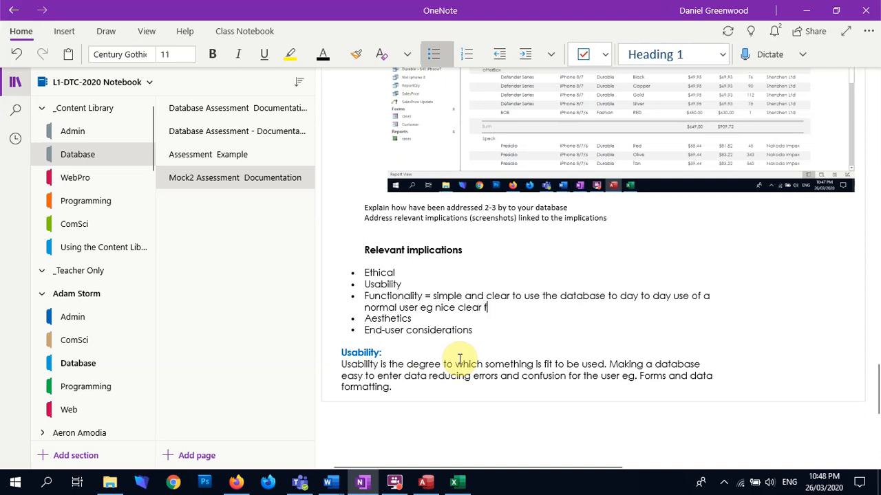
pyautogui.moveTo(518, 308); pyautogui.dragTo(435, 300)
pyautogui.click(527, 309)
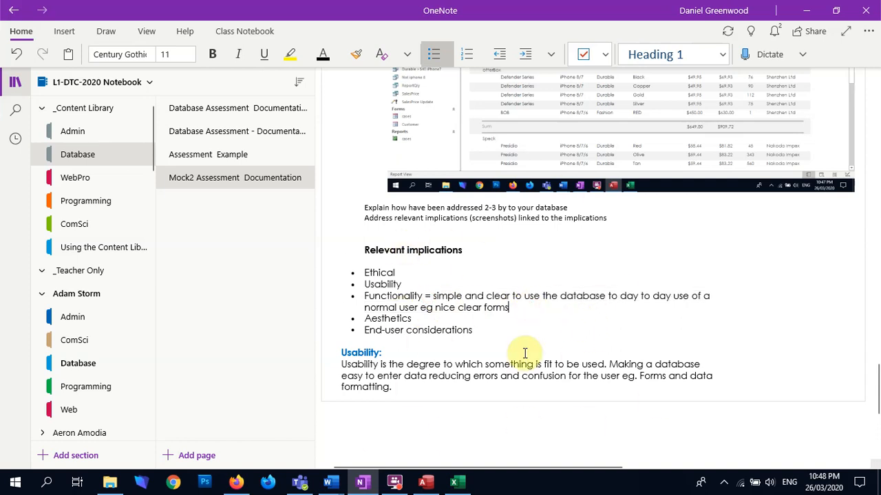
# - Review the Usability explanation against the report screenshots above it on the documentation page
pyautogui.moveTo(411, 387); pyautogui.dragTo(343, 350)
pyautogui.scroll(10, 433, 282)
pyautogui.scroll(-2, 455, 357)
pyautogui.scroll(-5, 455, 357)
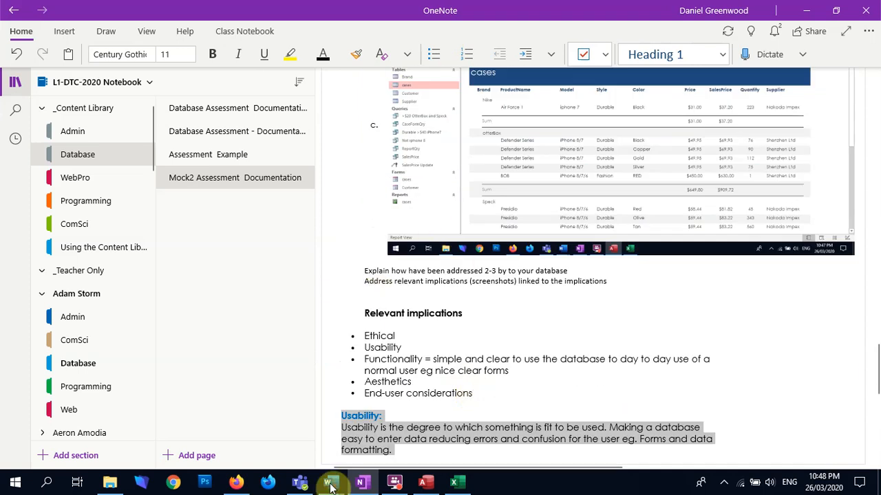
# - In the Mock Cases 2020 Word document, replace the question marks in the Achieved section's Mark column with Y
pyautogui.click(276, 421)
pyautogui.scroll(-1, 491, 240)
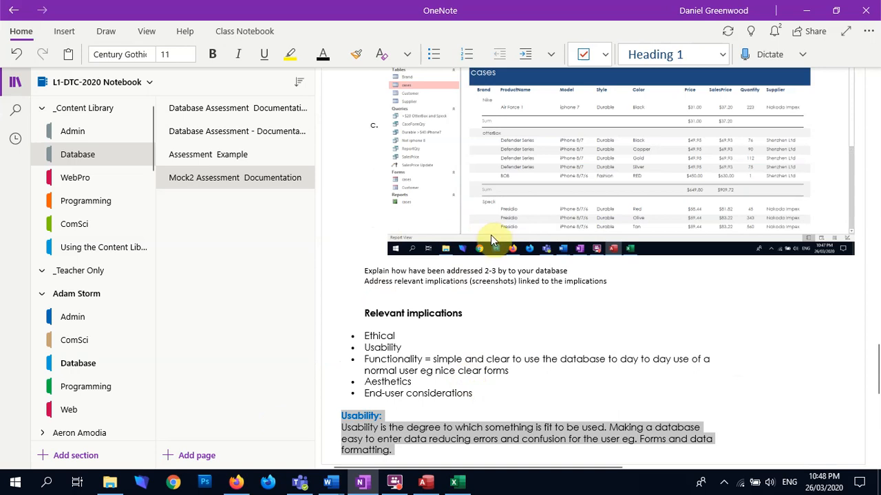
pyautogui.scroll(1, 507, 273)
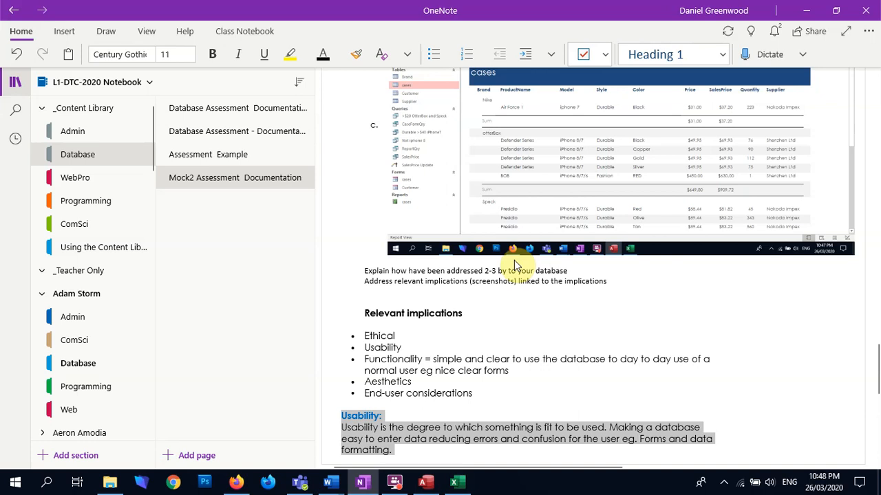
pyautogui.scroll(1, 534, 248)
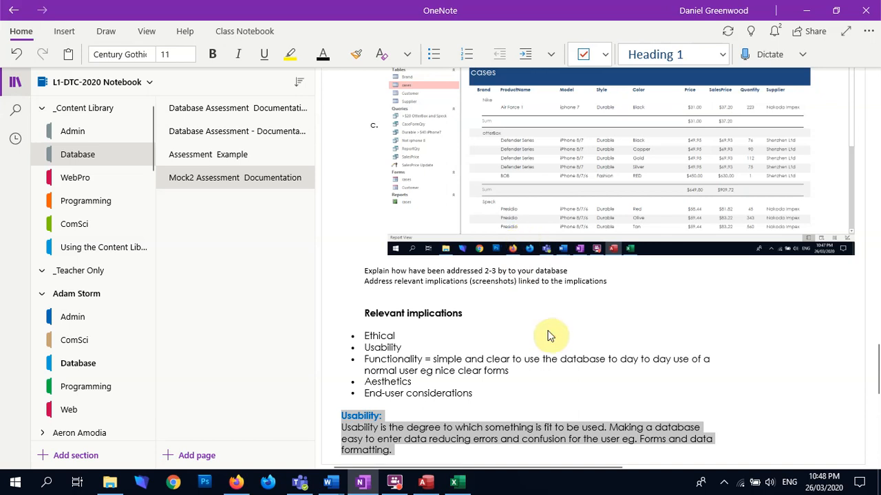
pyautogui.hotkey('alt', 'Tab')
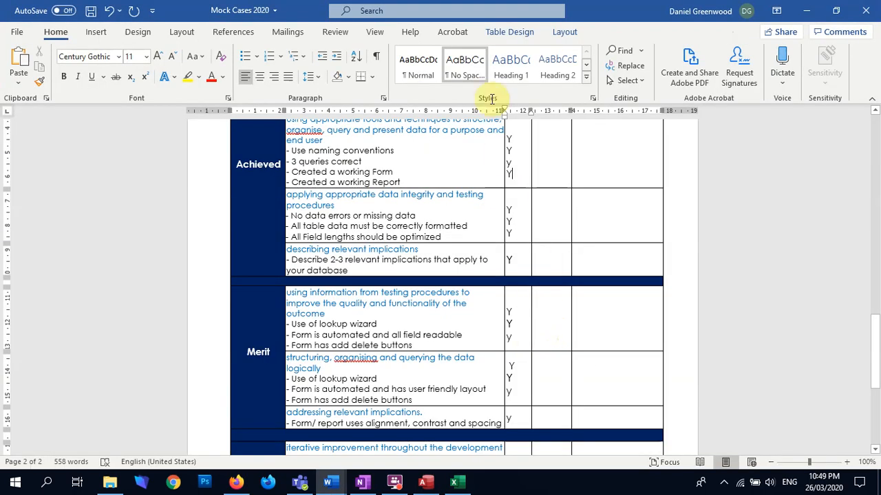
# - Examine the marking table's Achieved, Merit and Excellence criteria and their marks, down to the final unmarked row
pyautogui.scroll(-3, 564, 378)
pyautogui.scroll(3, 484, 377)
pyautogui.scroll(1, 455, 344)
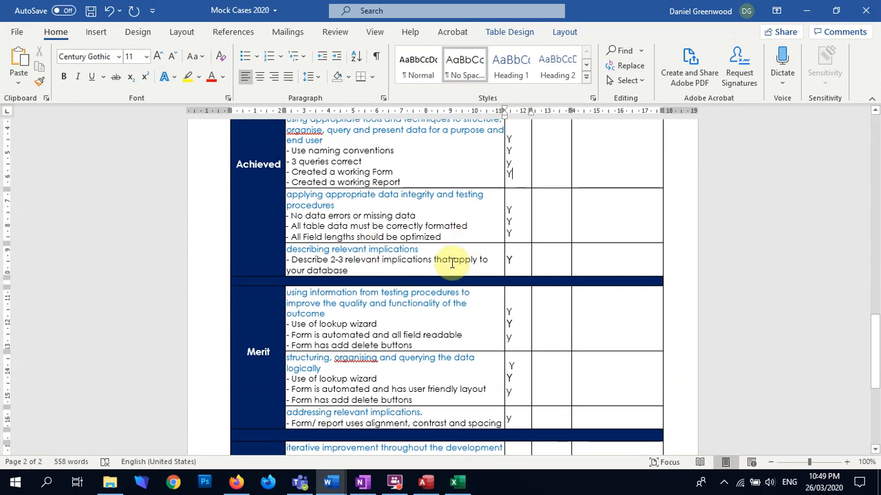
pyautogui.scroll(1, 426, 161)
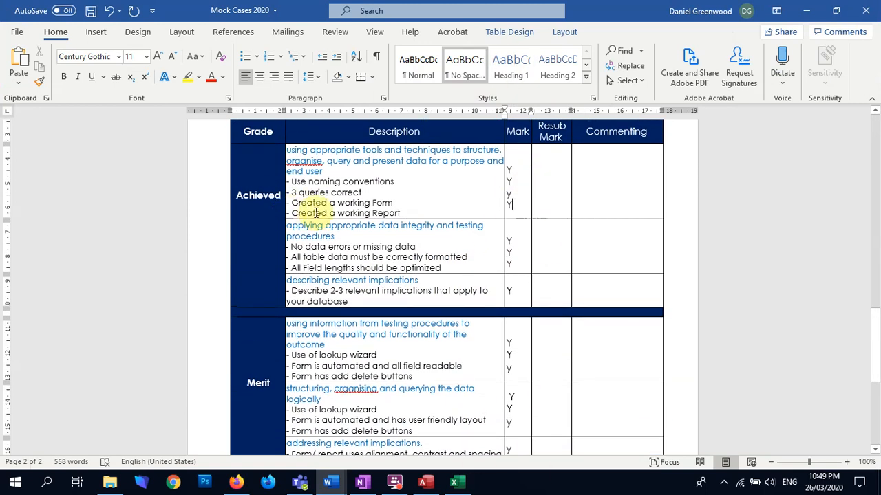
pyautogui.scroll(-2, 447, 271)
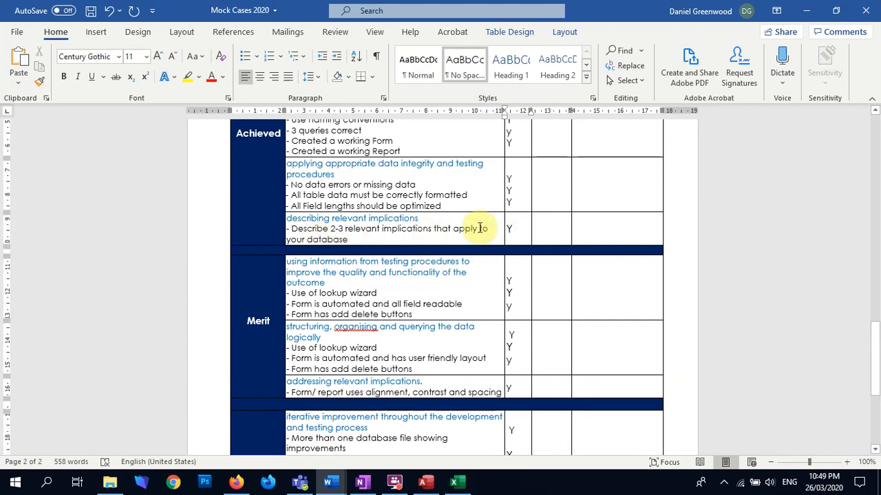
pyautogui.scroll(-1, 468, 315)
pyautogui.scroll(-2, 468, 315)
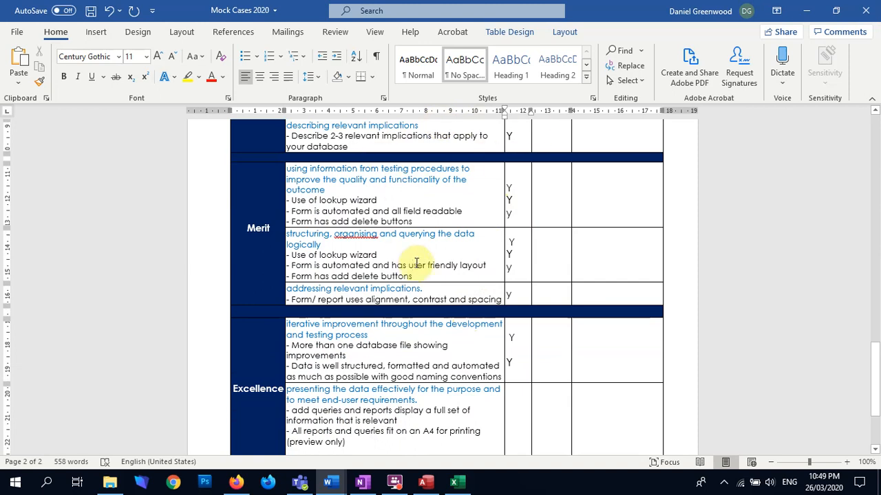
pyautogui.scroll(-1, 432, 278)
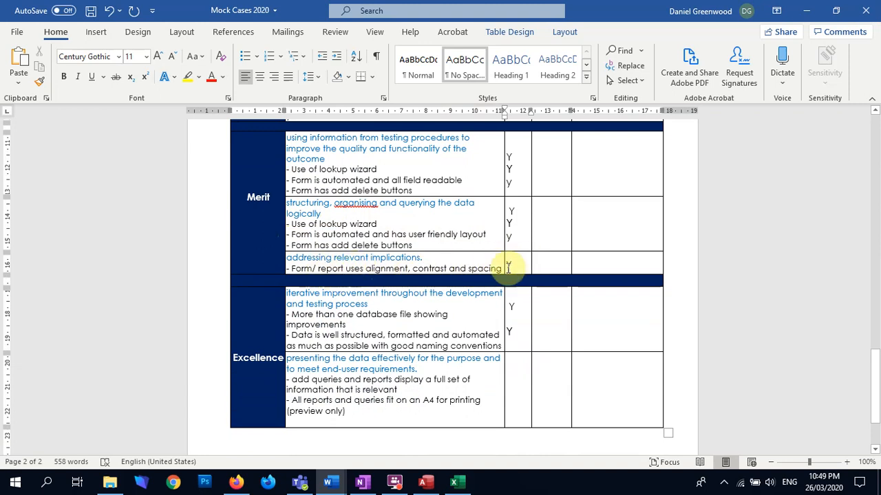
pyautogui.scroll(-2, 497, 272)
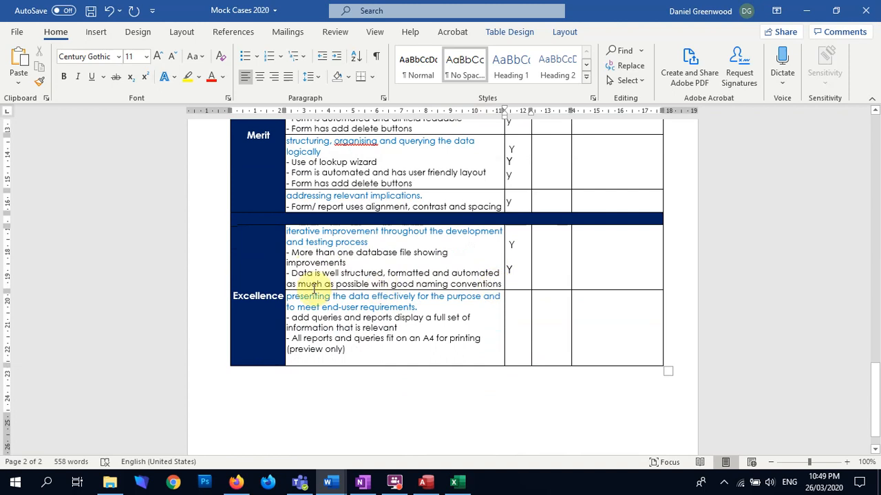
pyautogui.scroll(-1, 456, 379)
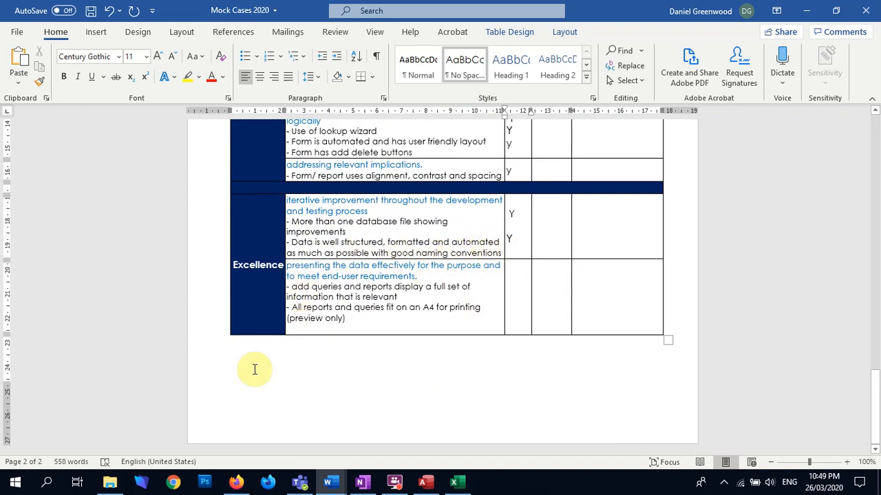
# - Check the queries and report in Access, and mark both criteria of Excellence's "presenting the data effectively" row Y in the Mock Cases 2020 document
pyautogui.click(425, 482)
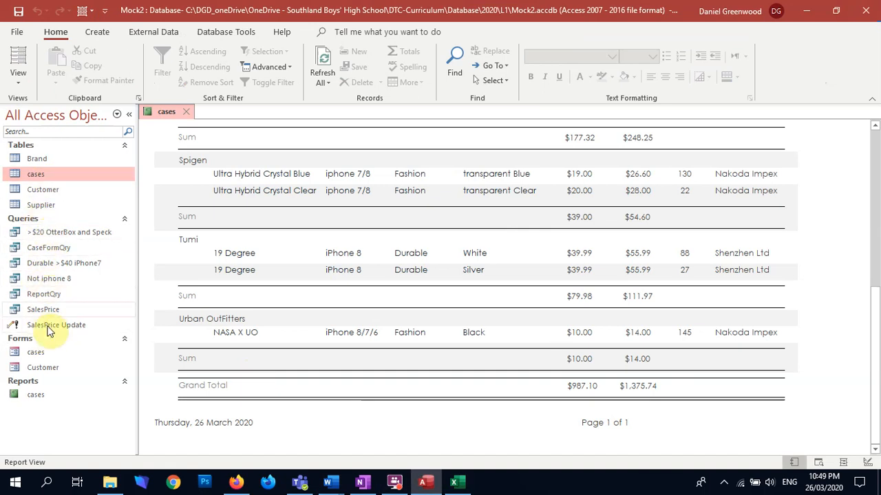
pyautogui.moveTo(431, 489)
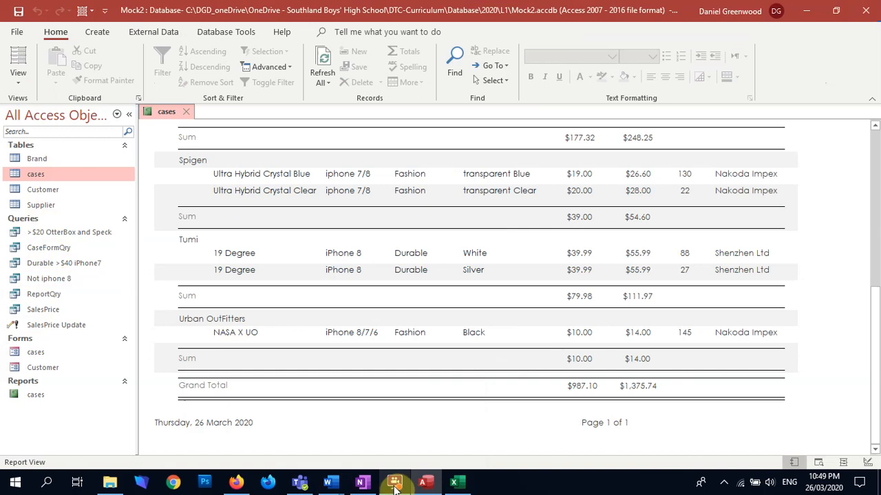
pyautogui.moveTo(336, 486)
pyautogui.click(282, 423)
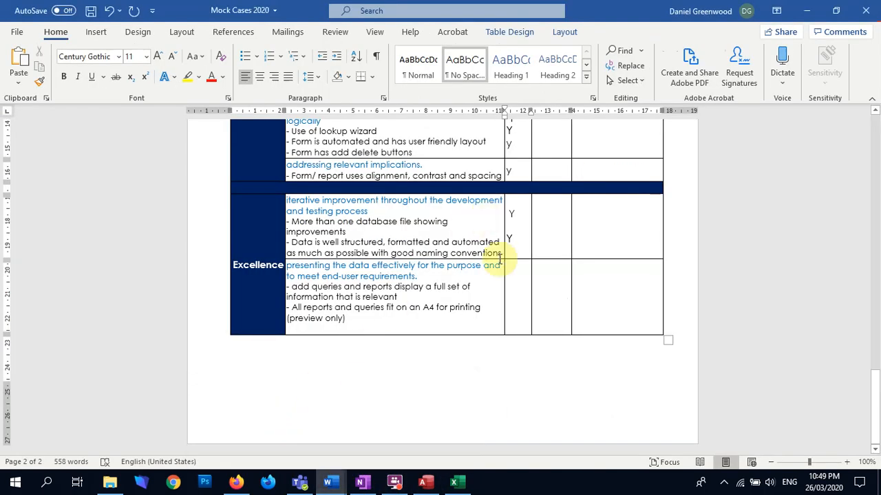
pyautogui.click(513, 285)
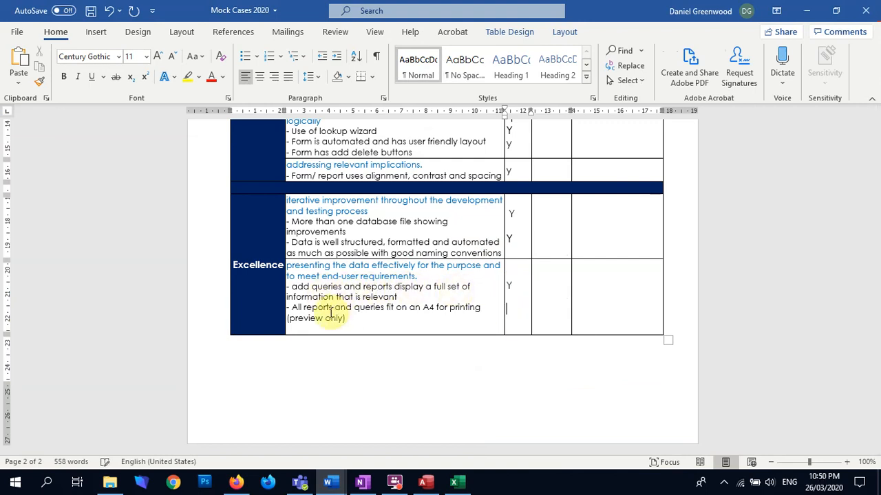
pyautogui.click(547, 308)
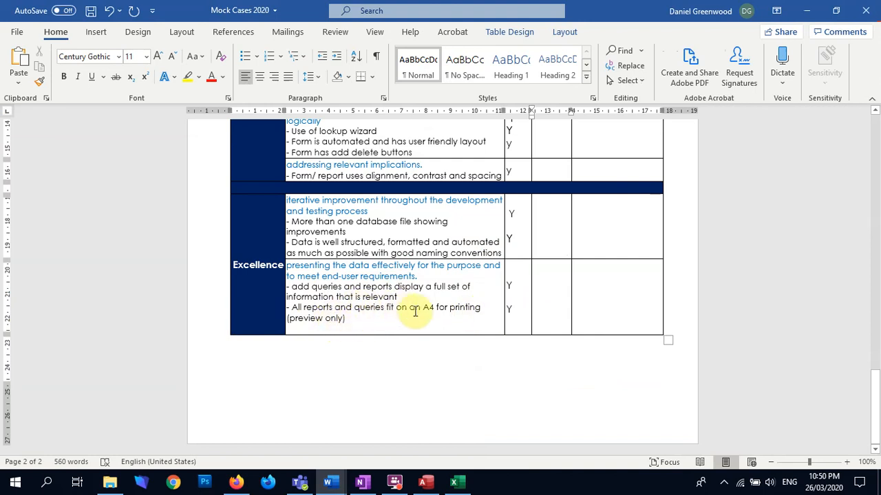
# - Fill in the Grade line above the marking table with "High Excellence"
pyautogui.scroll(15, 455, 331)
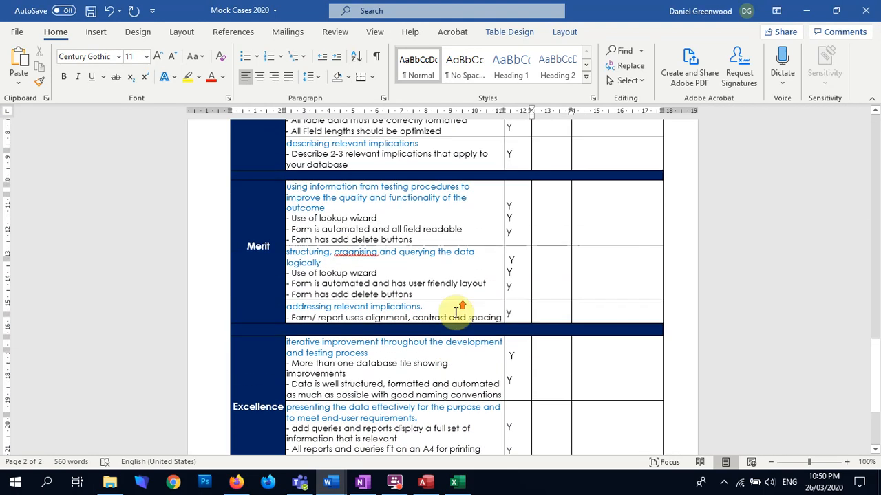
pyautogui.scroll(15, 455, 329)
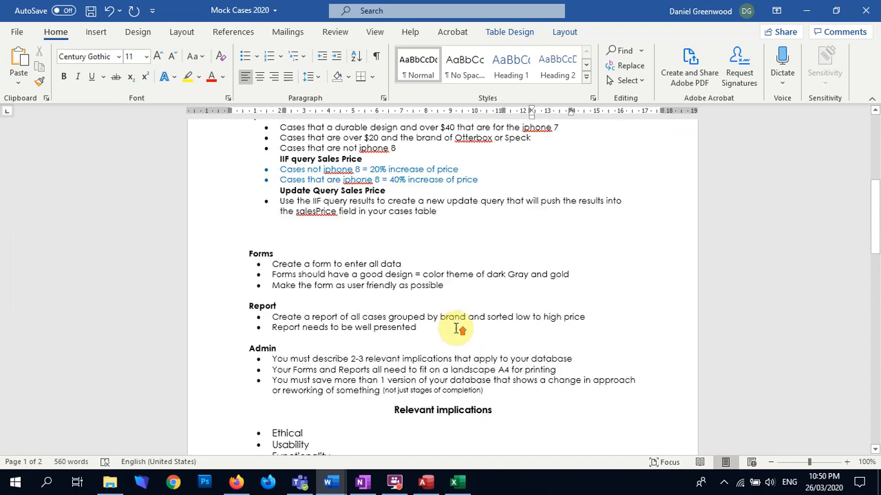
pyautogui.scroll(-15, 459, 328)
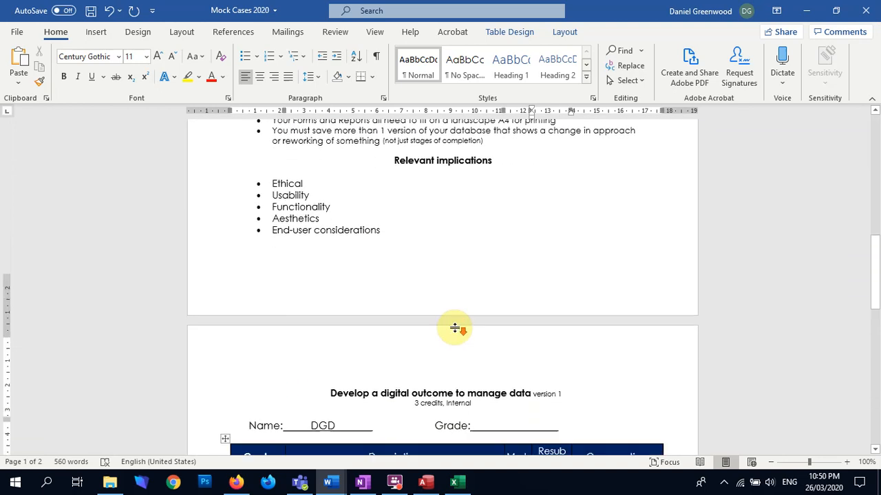
pyautogui.click(495, 252)
pyautogui.write('High Excellence')
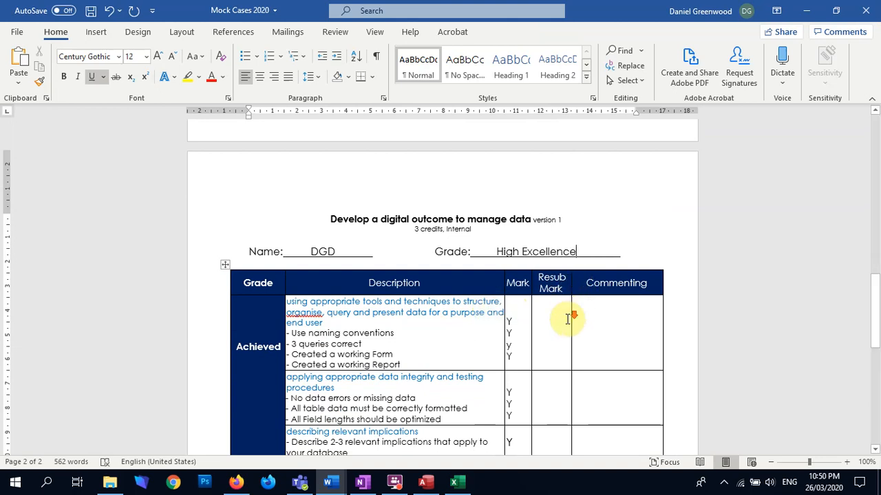
# - Review the Excellence marks at the end of the marking table and switch back to the Access database
pyautogui.scroll(-8, 566, 317)
pyautogui.scroll(-4, 509, 282)
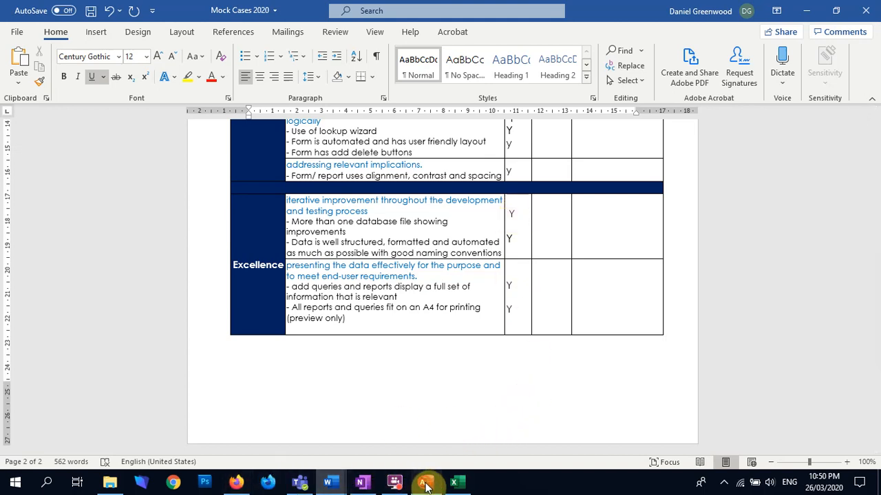
pyautogui.click(425, 484)
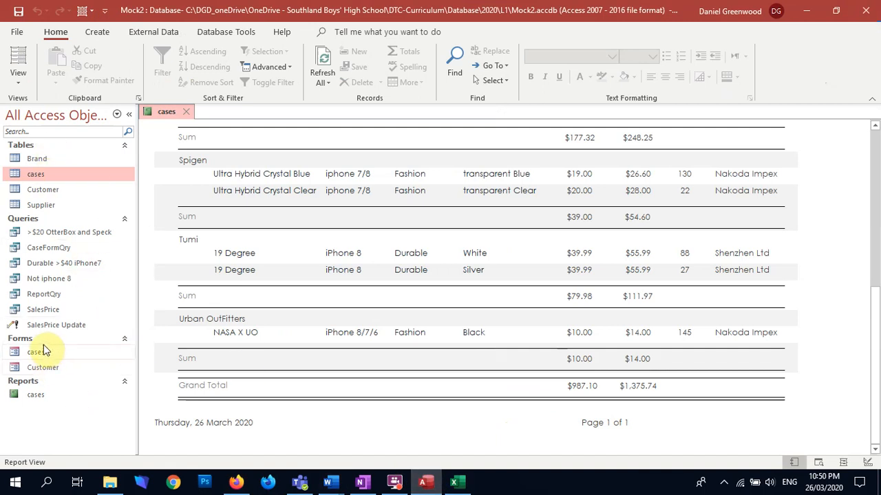